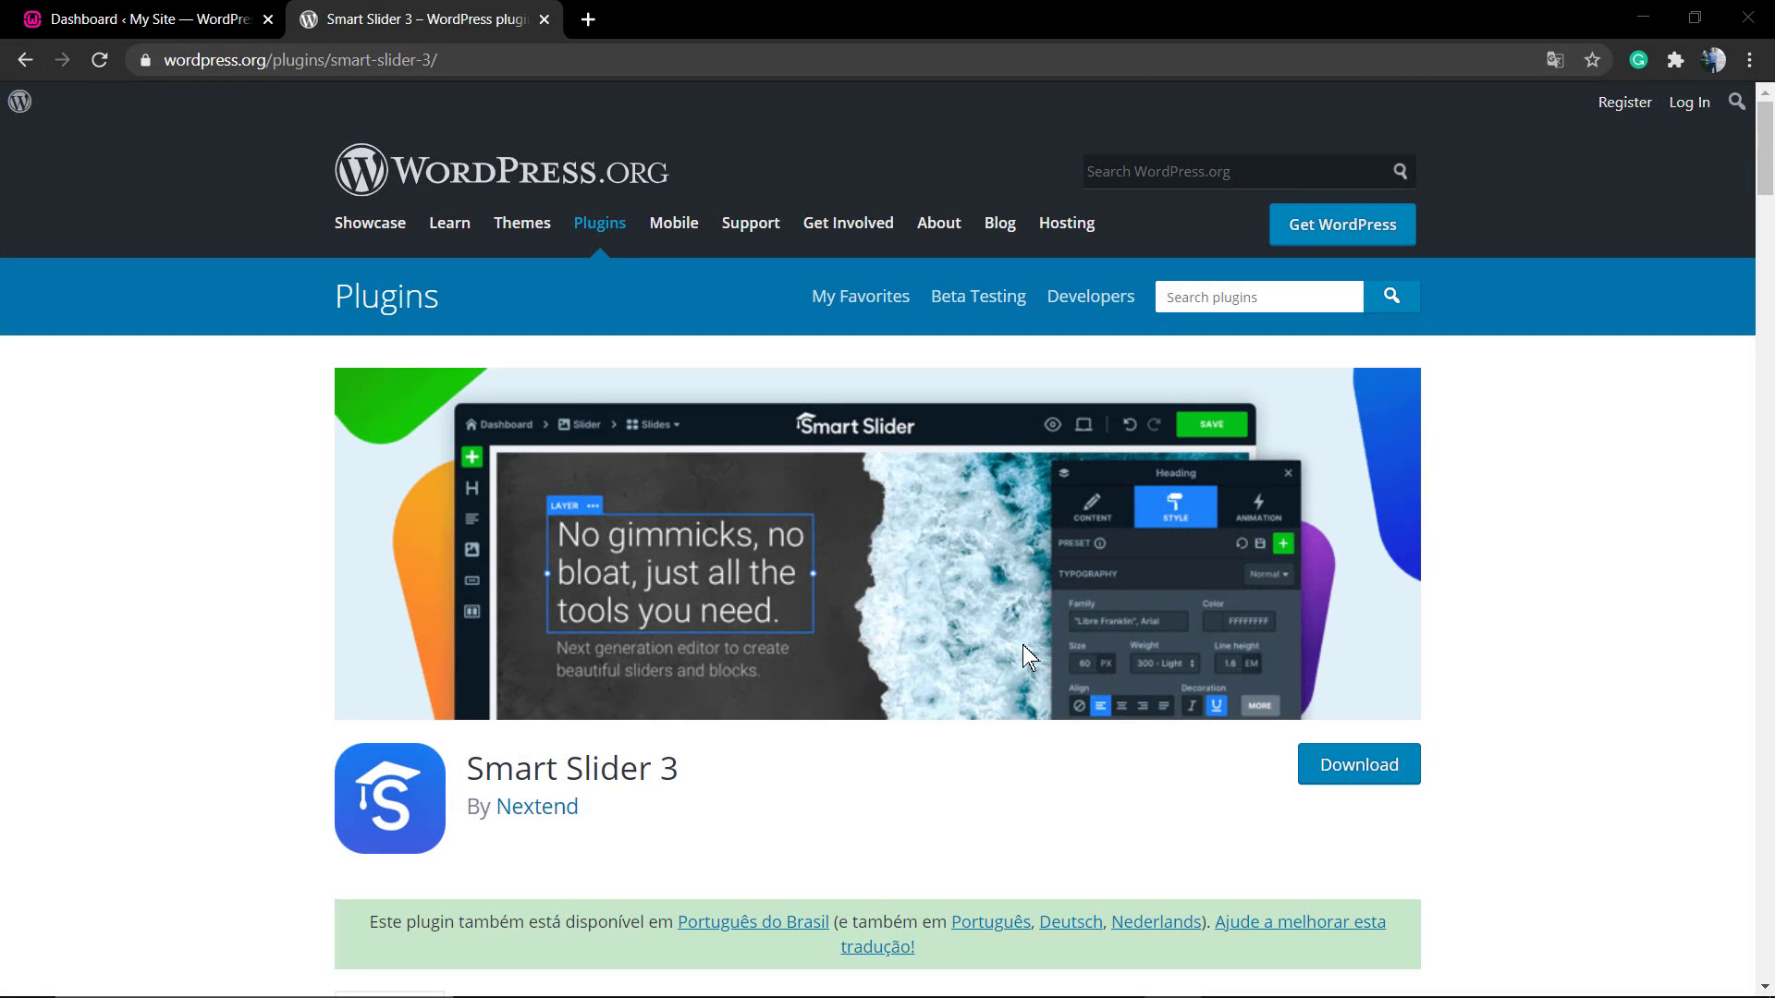
Step: Go to the WordPress dashboard and launch the Smart Slider plugin page
{"action": "left_click", "coordinate": [173, 9]}
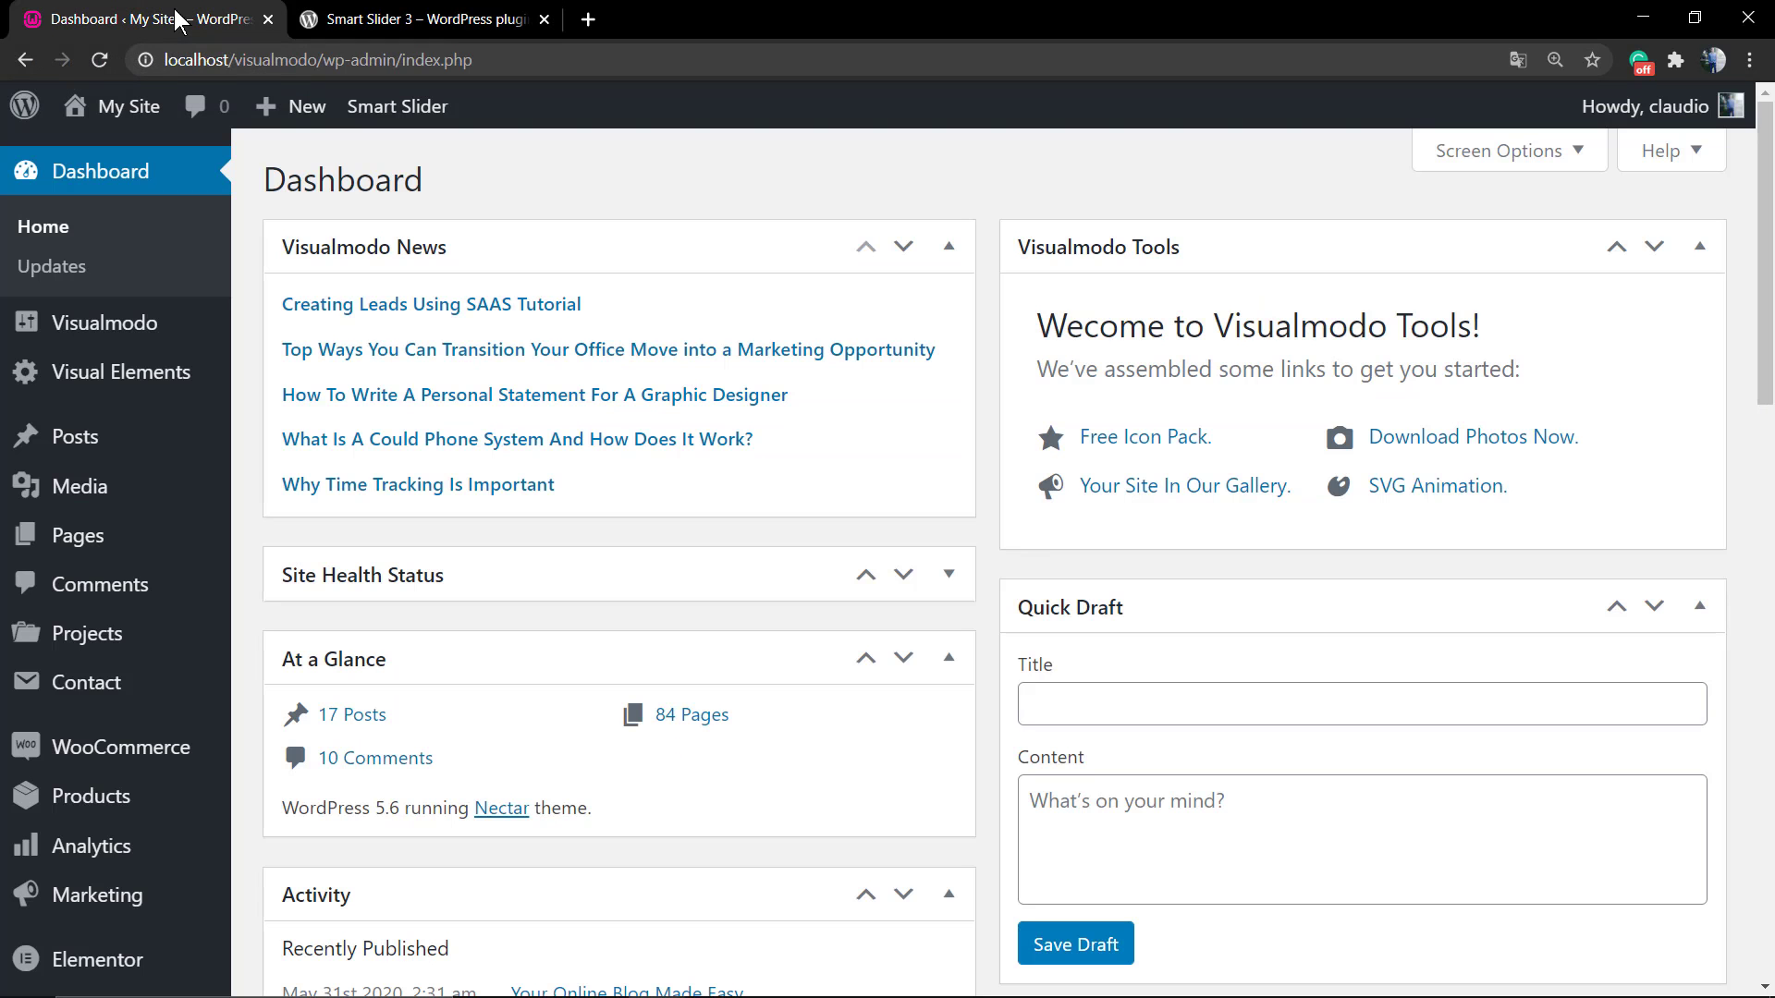
{"action": "scroll", "coordinate": [308, 525], "scroll_direction": "down", "scroll_amount": 2}
{"action": "scroll", "coordinate": [308, 525], "scroll_direction": "down", "scroll_amount": 2}
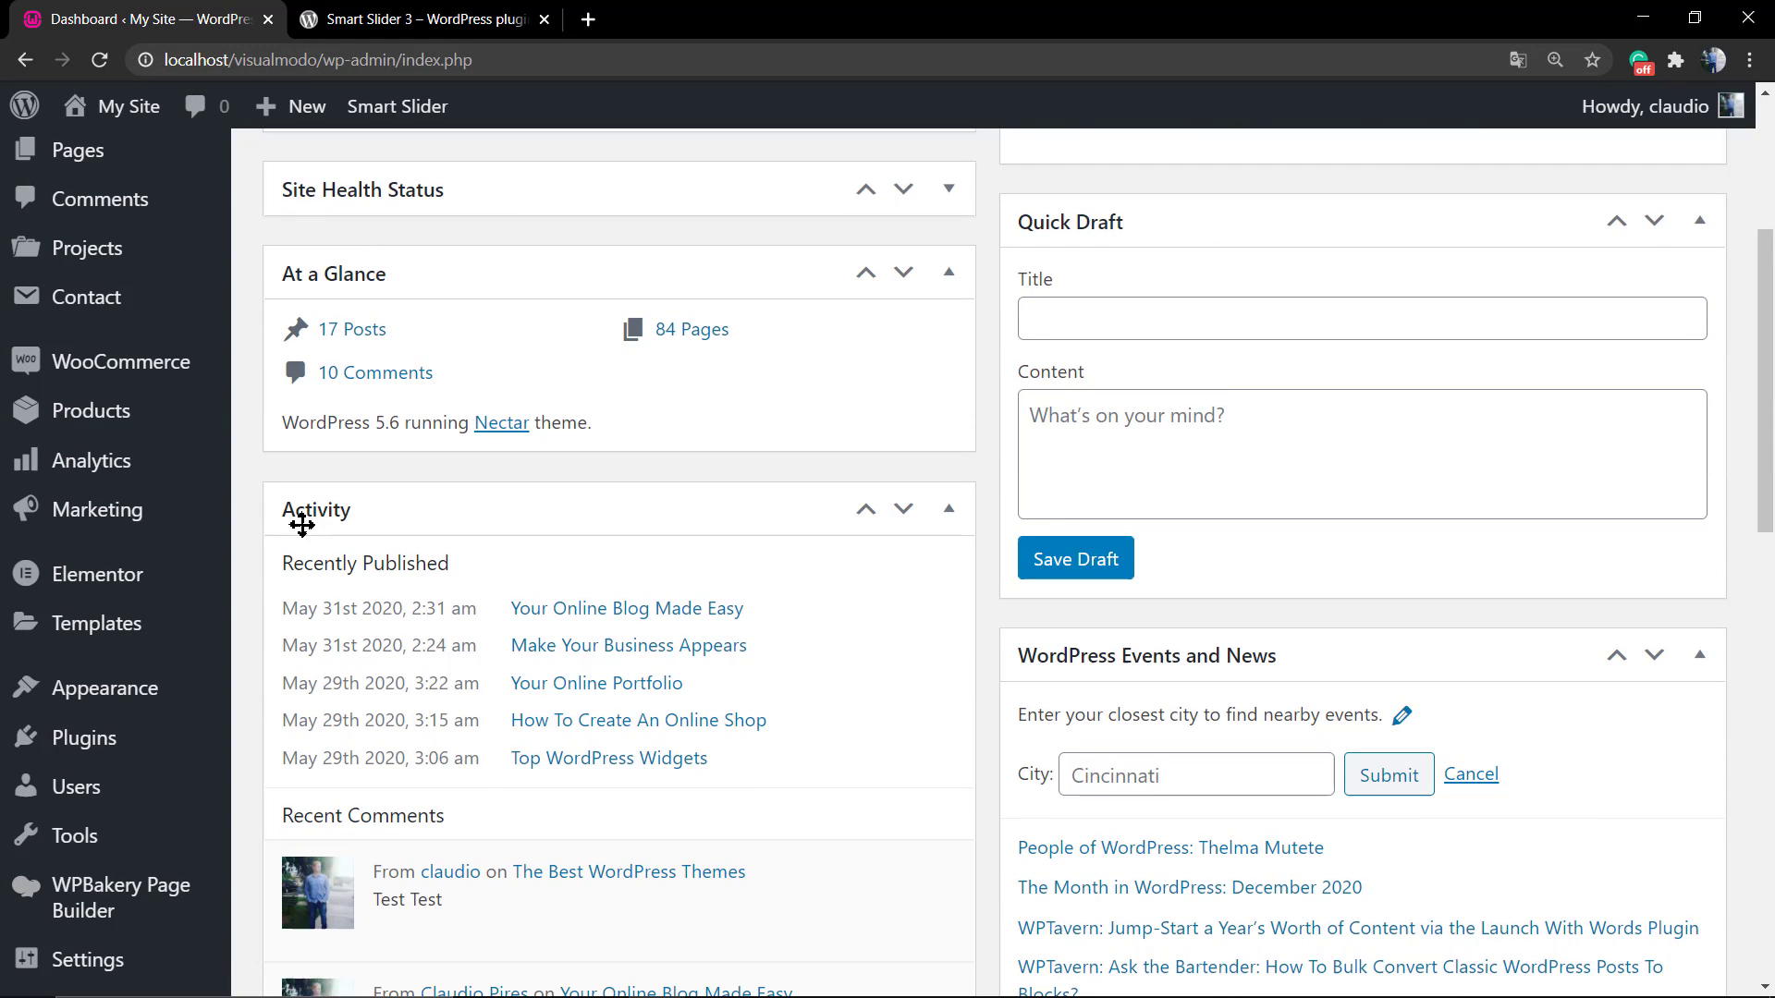
{"action": "scroll", "coordinate": [297, 519], "scroll_direction": "down", "scroll_amount": 2}
{"action": "scroll", "coordinate": [167, 661], "scroll_direction": "down", "scroll_amount": 2}
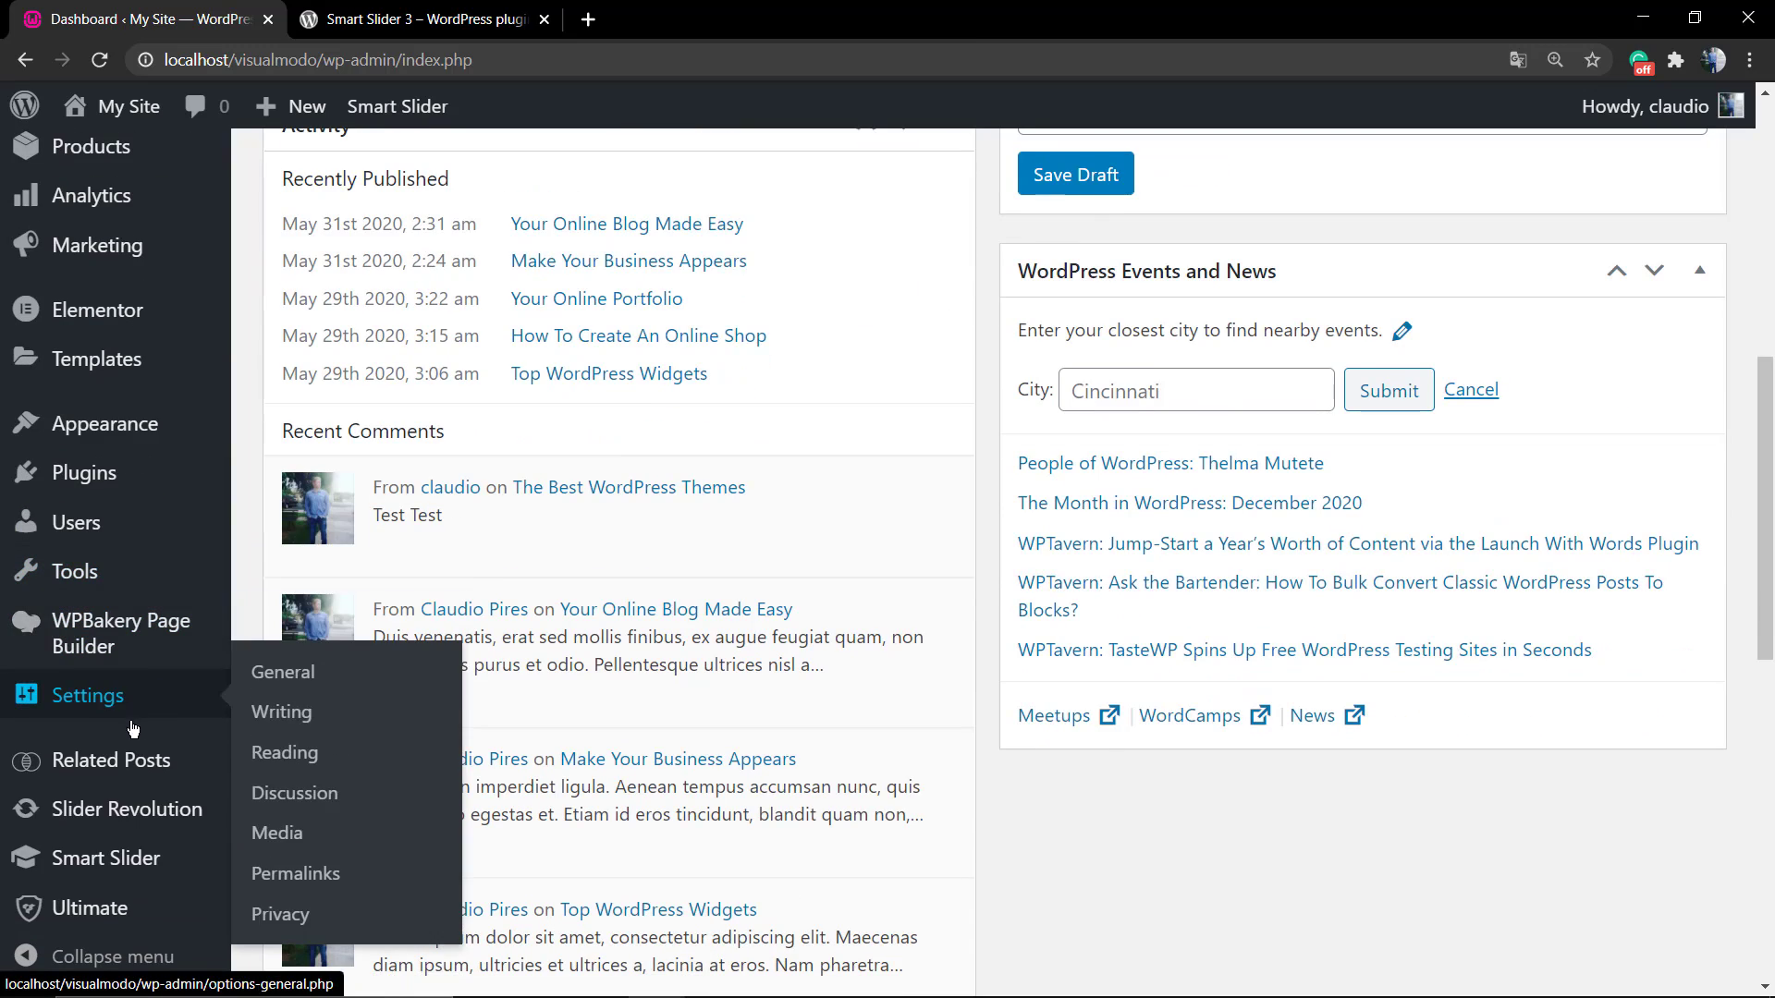
{"action": "mouse_move", "coordinate": [105, 859]}
{"action": "left_click", "coordinate": [160, 864]}
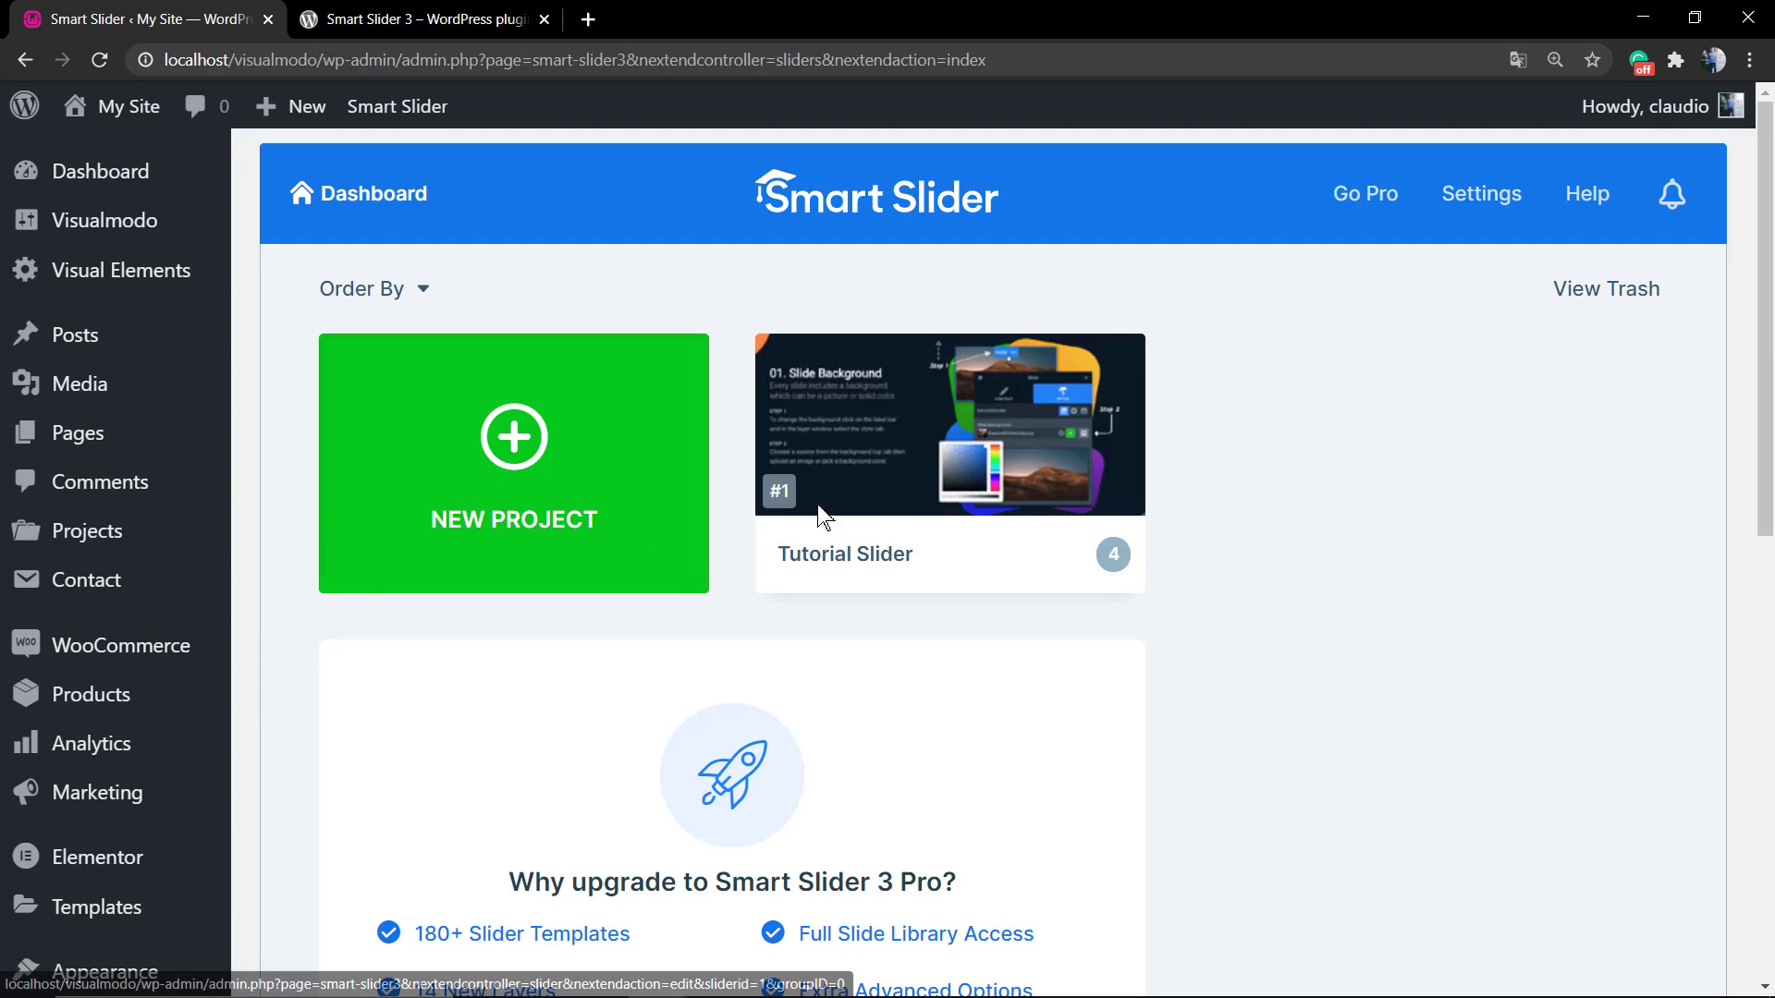
Step: Enter the Tutorial Slider project to reach its Slide Background slide editor
{"action": "left_click", "coordinate": [971, 427]}
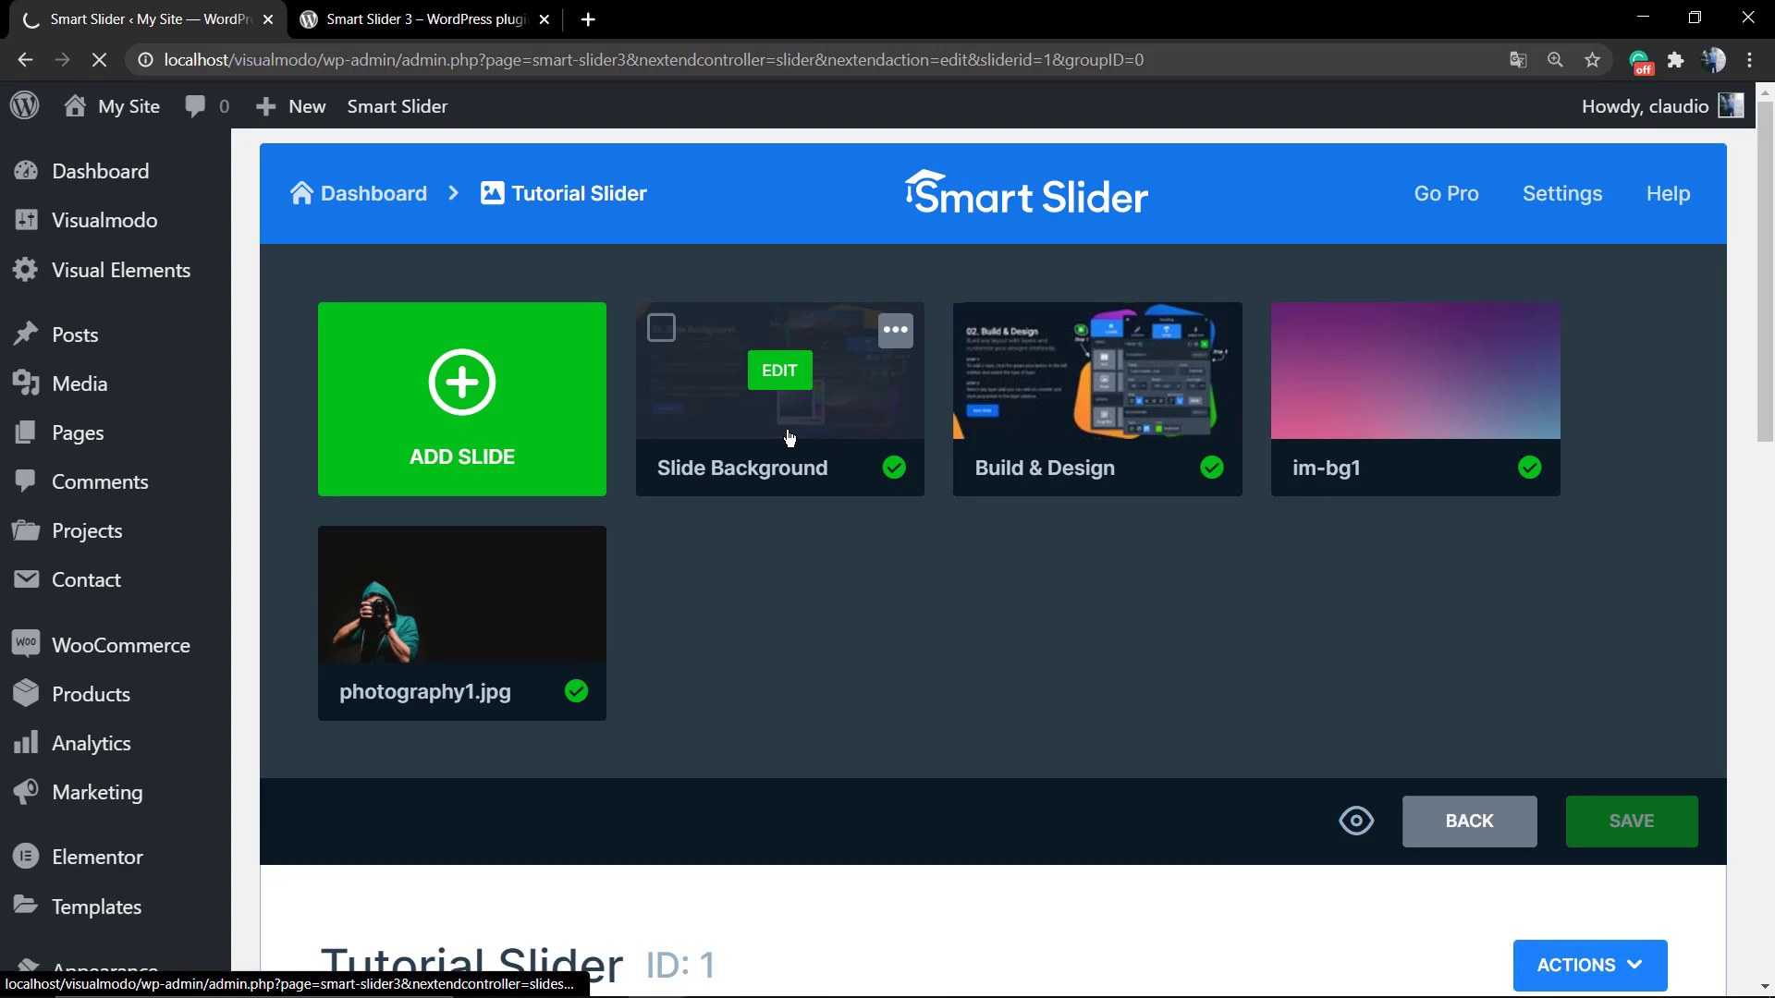
{"action": "scroll", "coordinate": [804, 459], "scroll_direction": "down", "scroll_amount": 4}
{"action": "scroll", "coordinate": [804, 459], "scroll_direction": "down", "scroll_amount": 3}
{"action": "scroll", "coordinate": [802, 460], "scroll_direction": "down", "scroll_amount": 3}
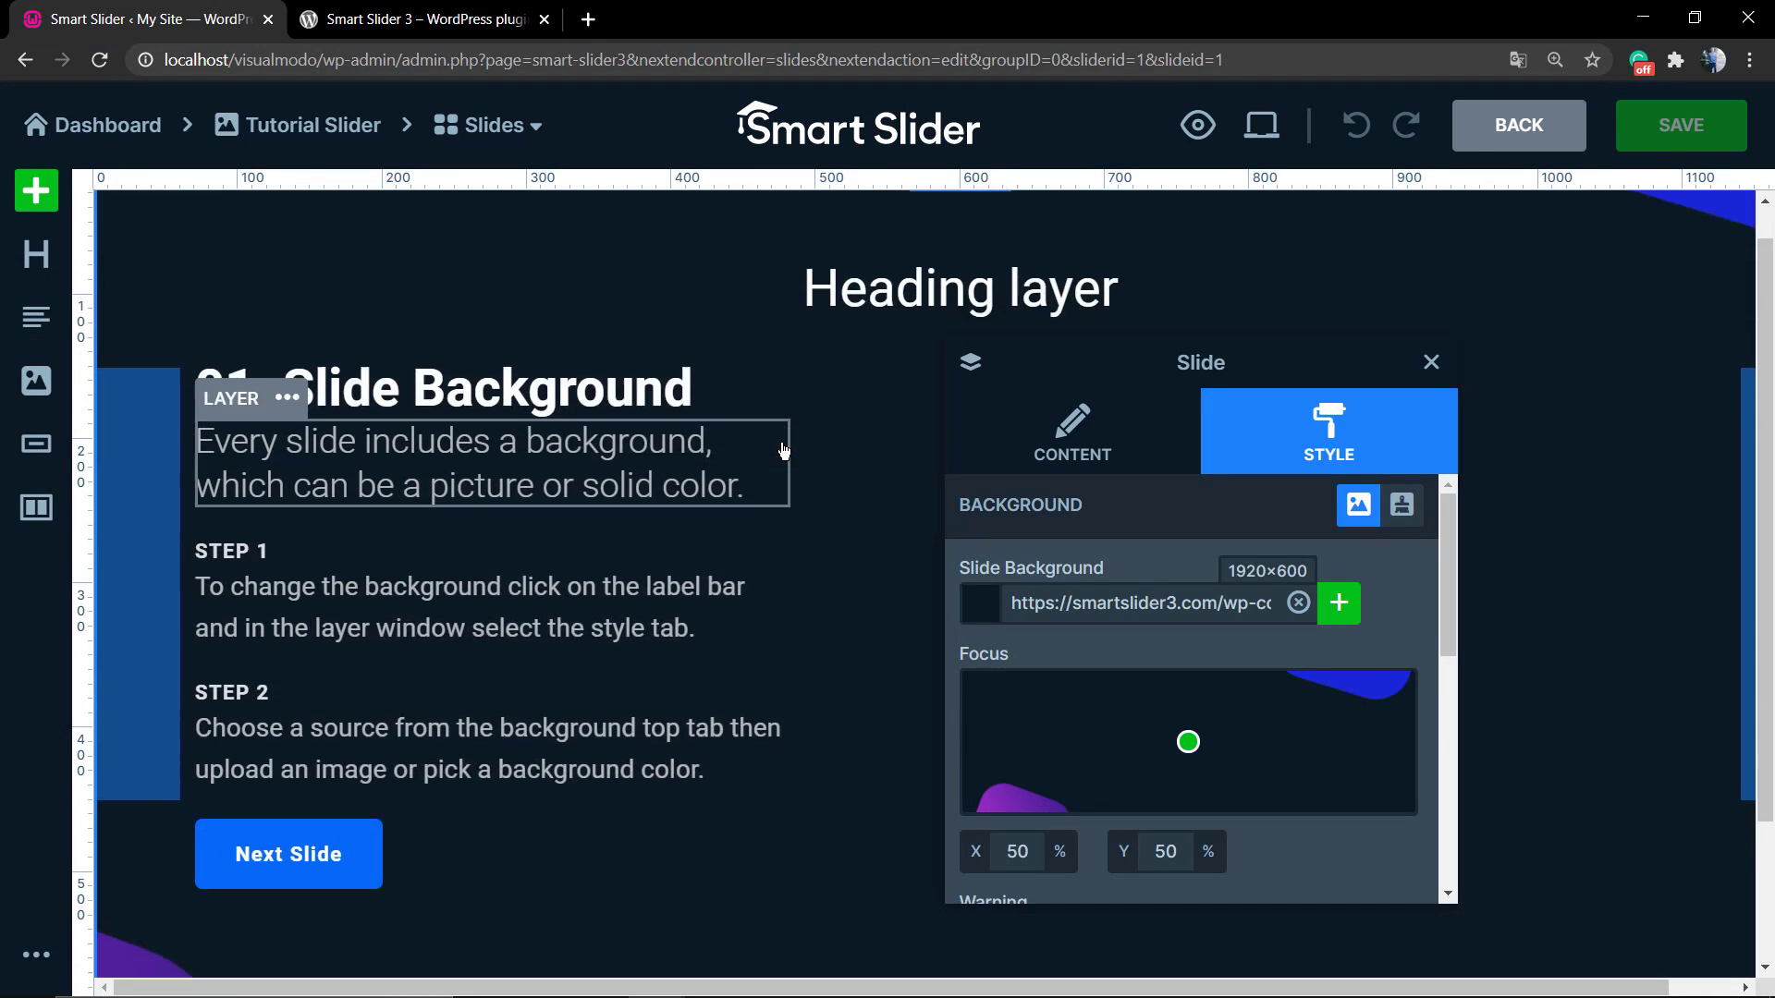
{"action": "scroll", "coordinate": [785, 457], "scroll_direction": "down", "scroll_amount": 2}
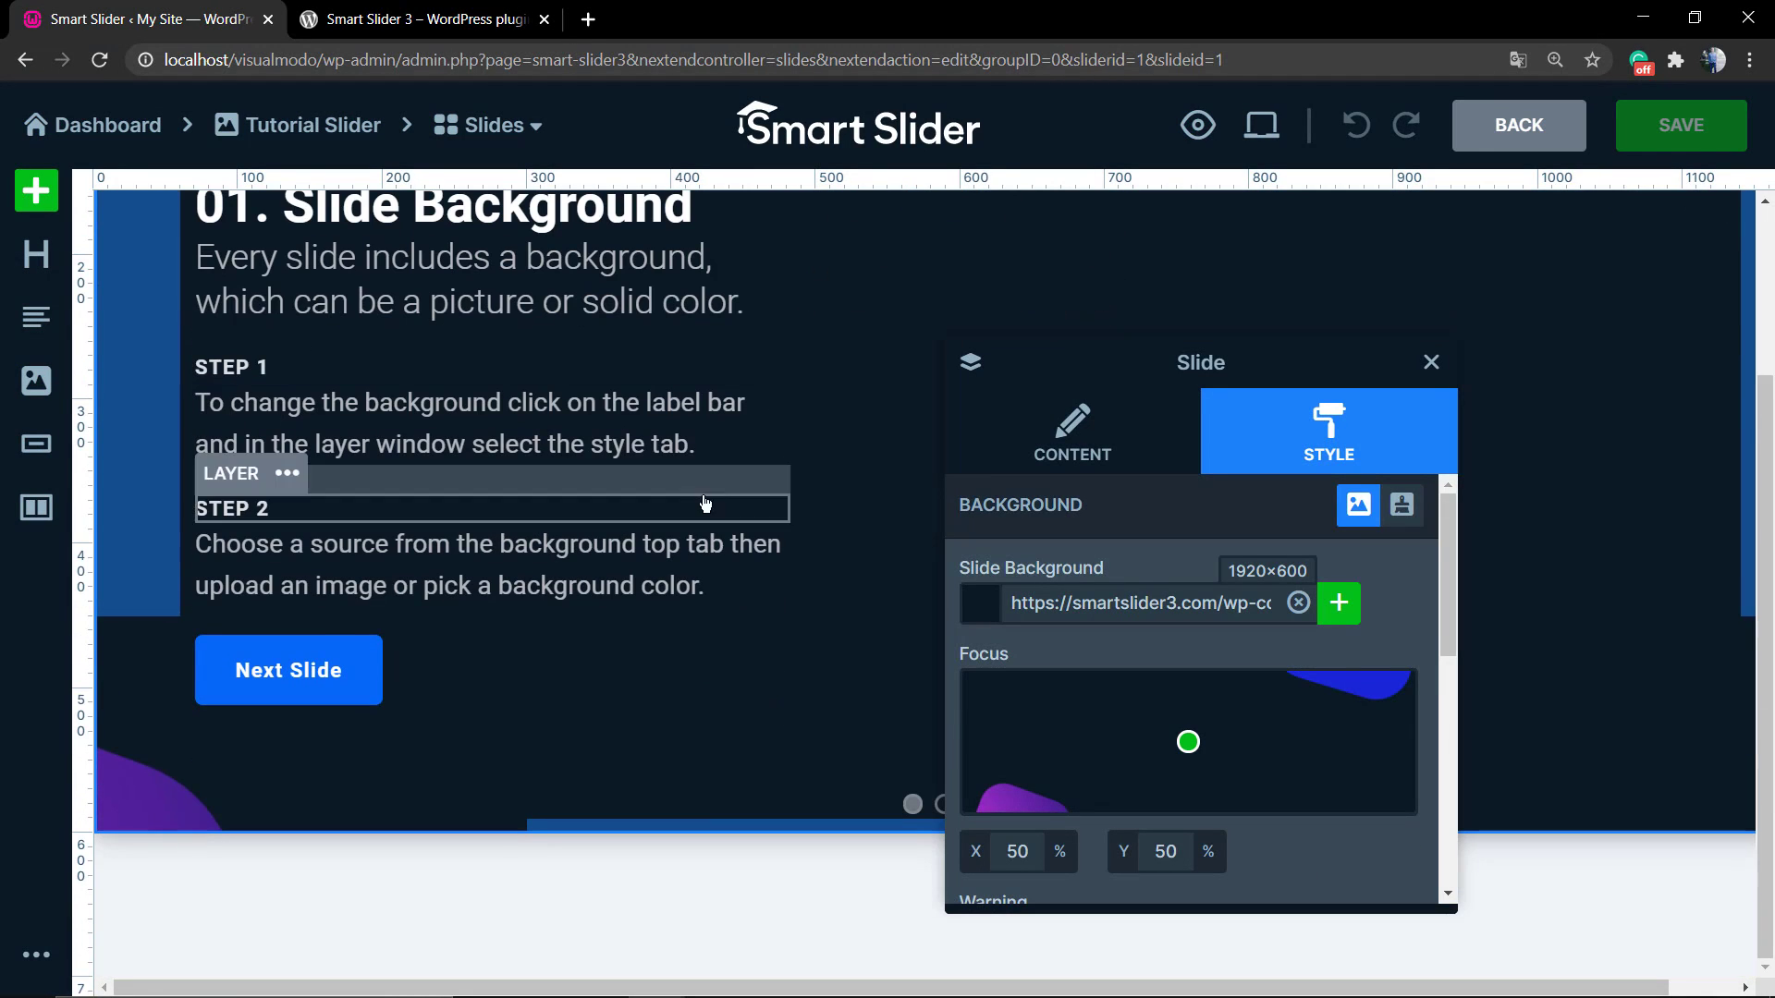
Step: Delete the existing Next Slide button layer from the slide via its actions menu
{"action": "left_click", "coordinate": [301, 676]}
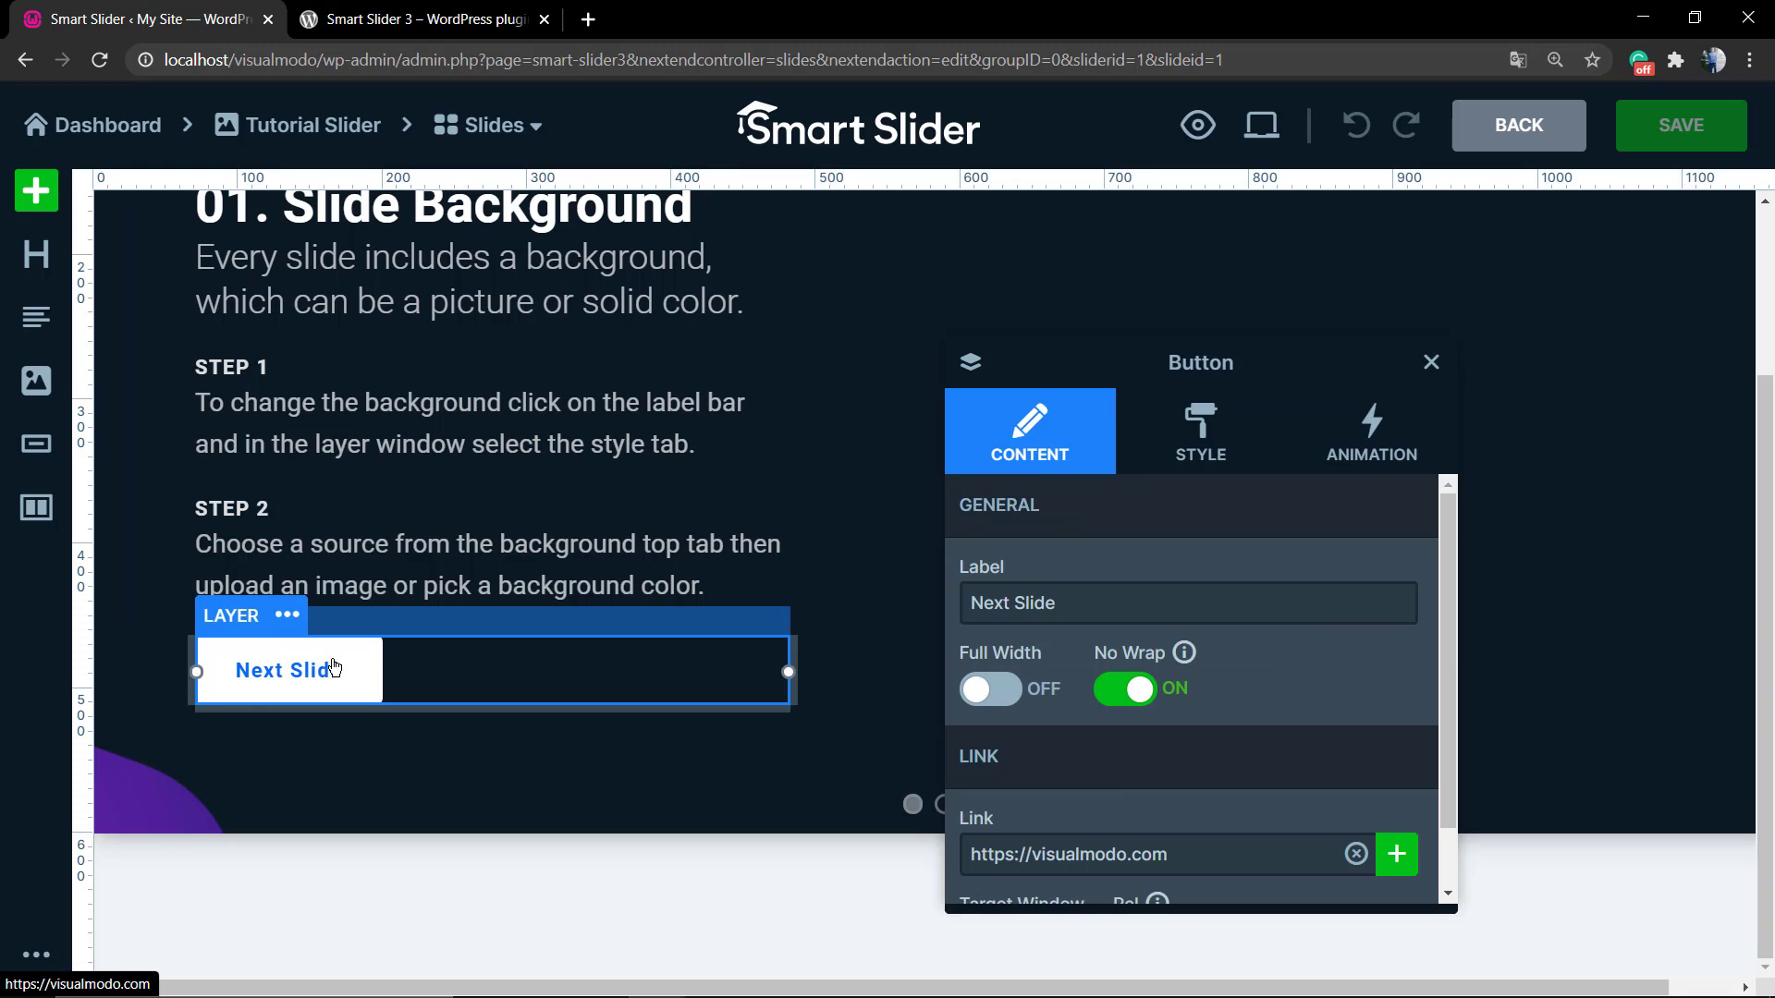
{"action": "left_click", "coordinate": [286, 614]}
{"action": "mouse_move", "coordinate": [274, 816]}
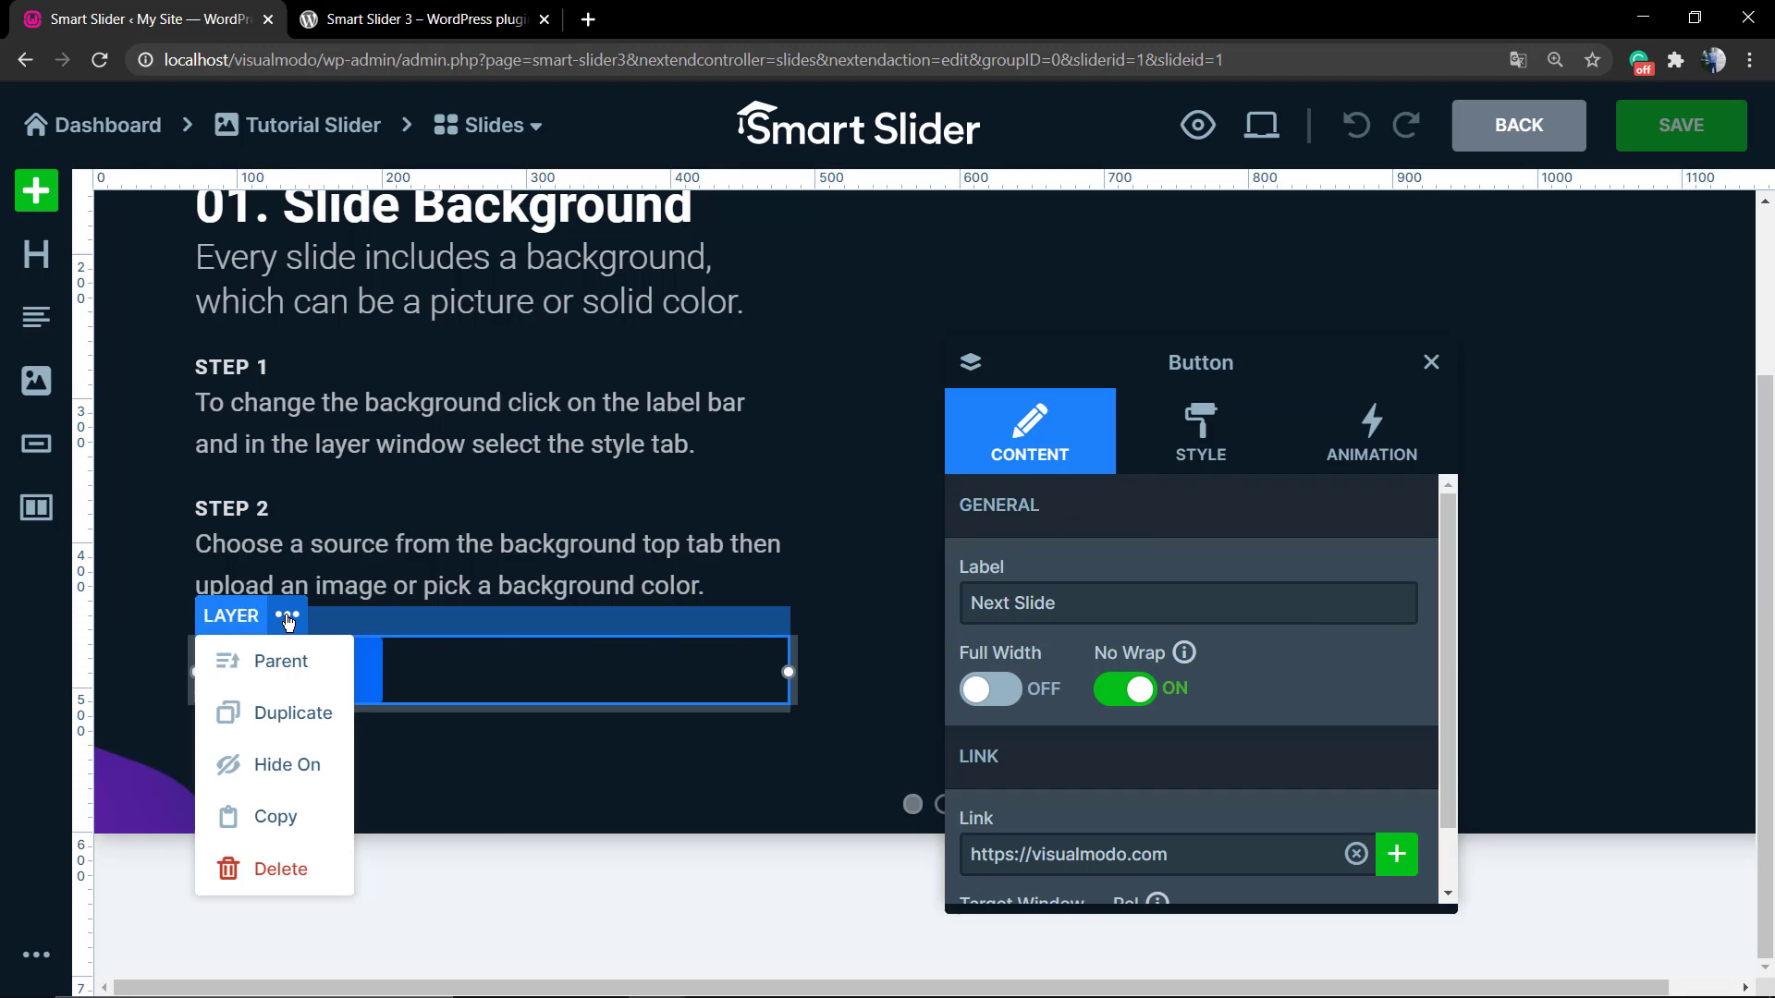
{"action": "left_click", "coordinate": [281, 868]}
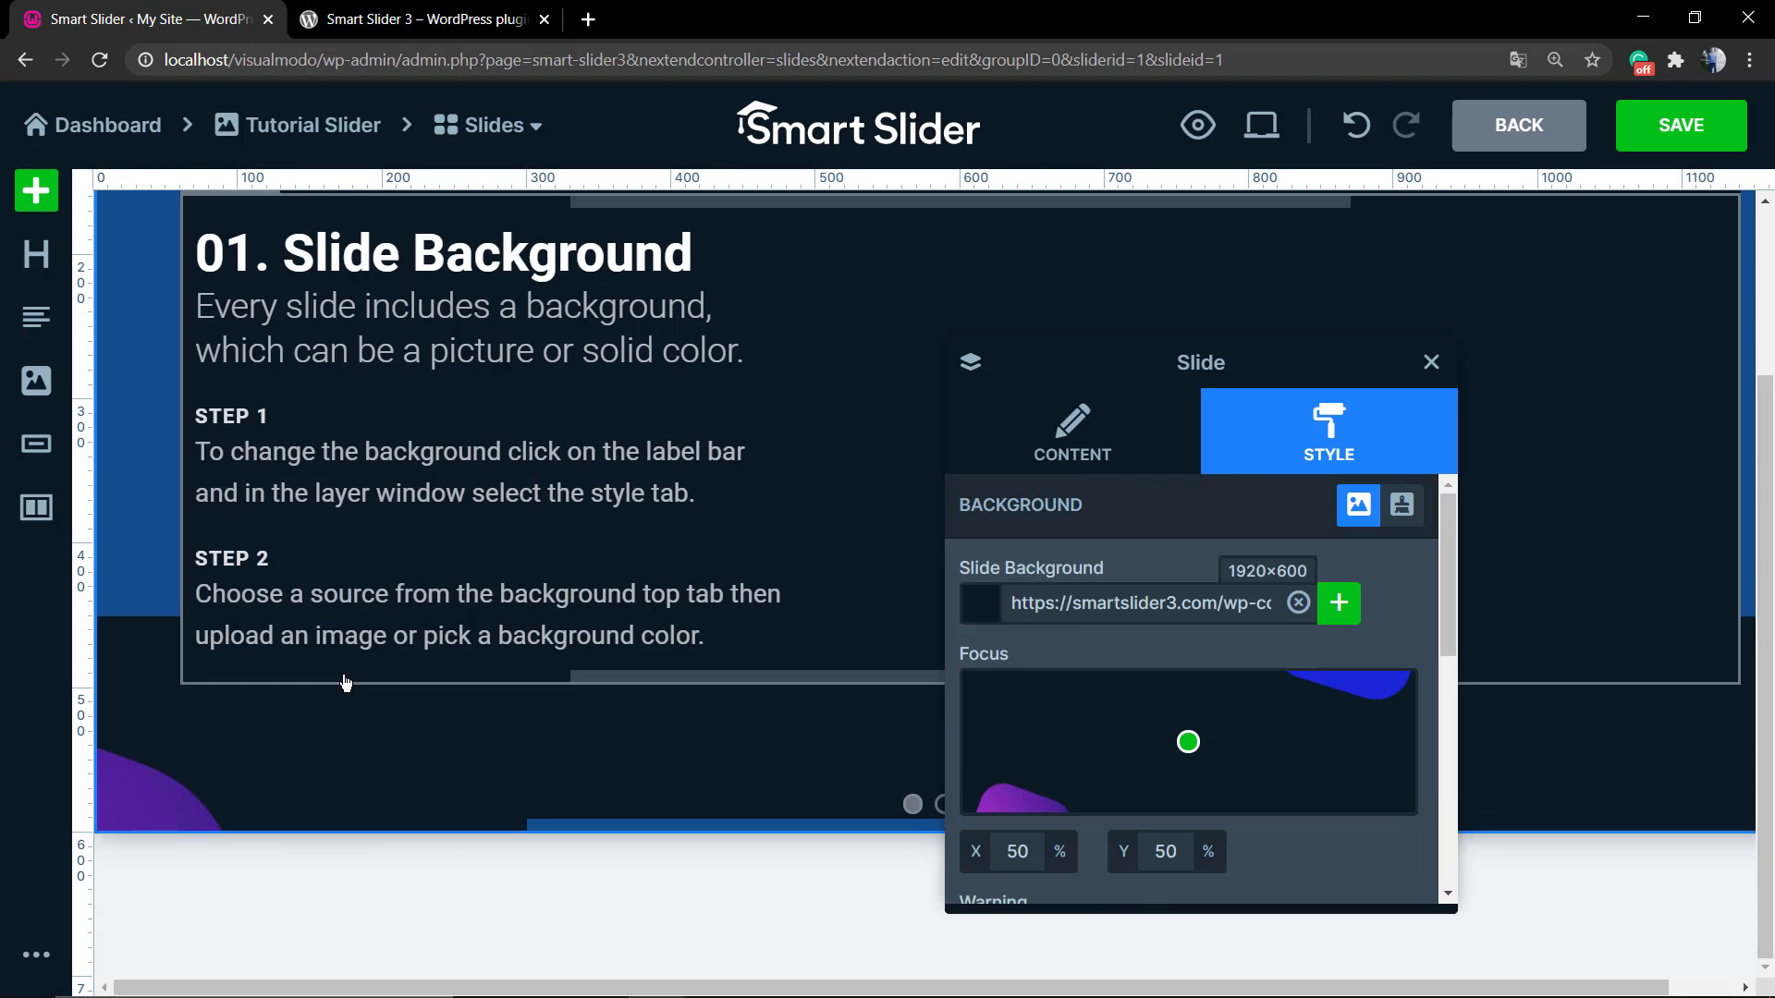
{"action": "left_click", "coordinate": [315, 716]}
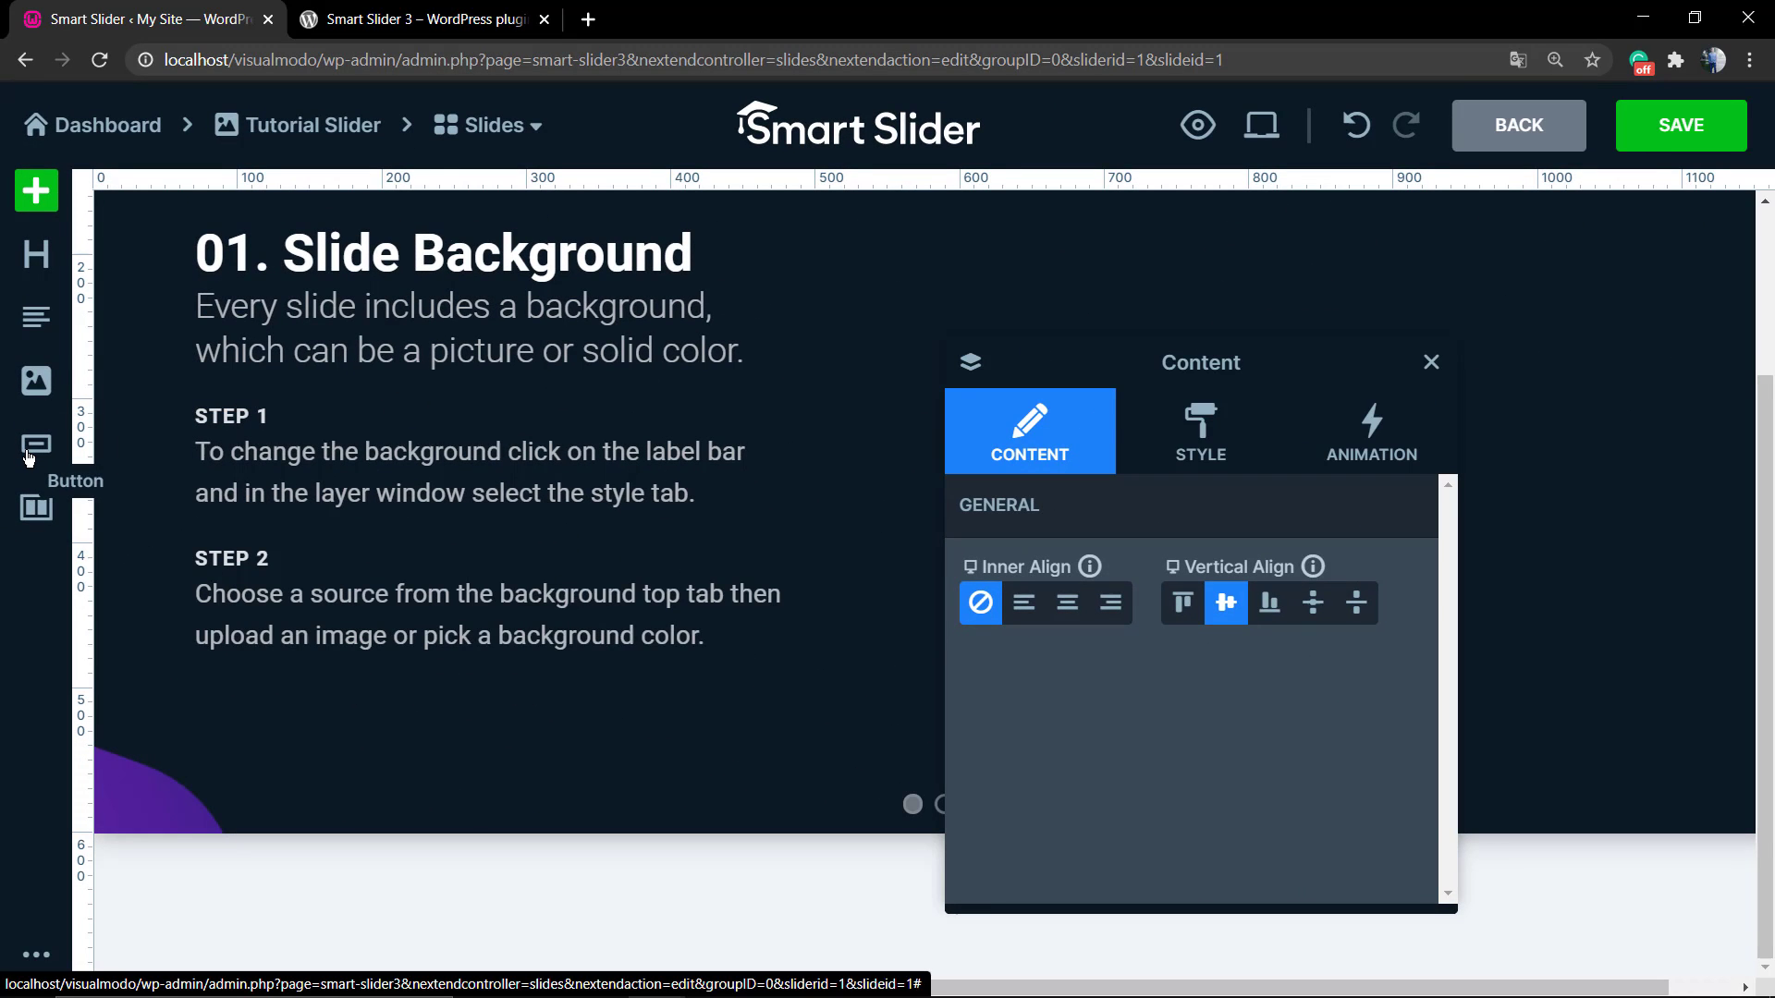
Step: Add a new Button layer and make it span the full slide width
{"action": "left_click", "coordinate": [28, 458]}
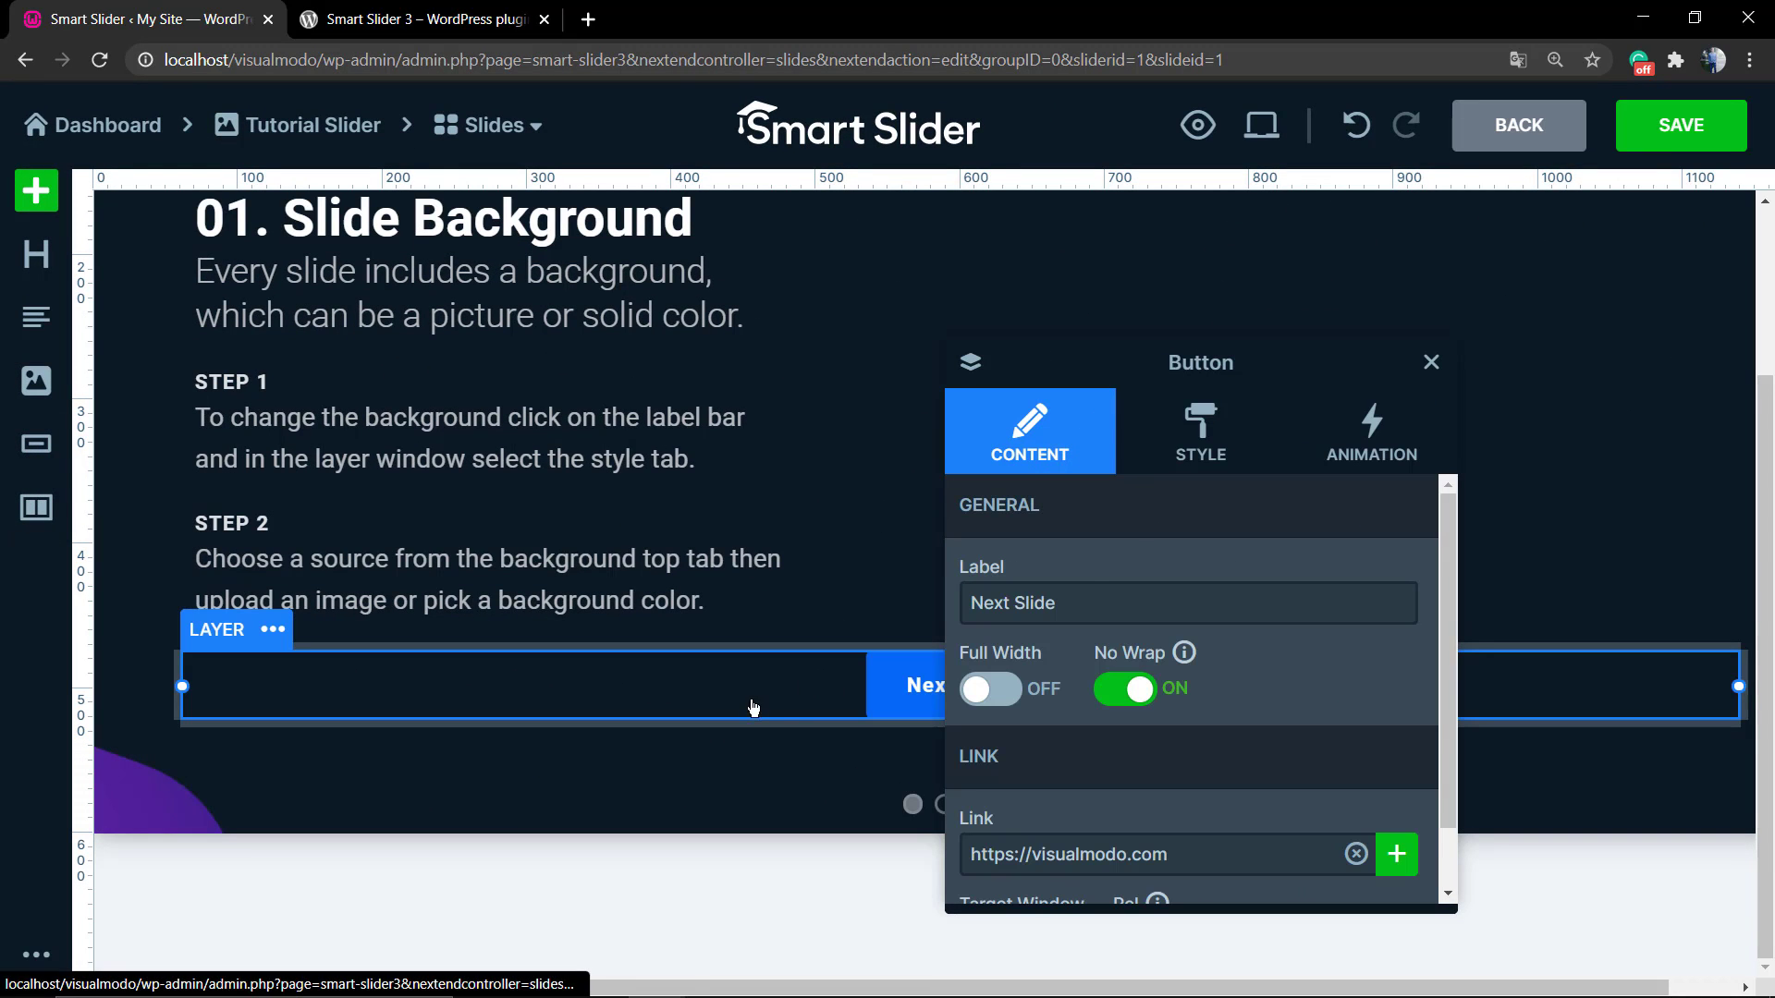
{"action": "mouse_move", "coordinate": [1121, 356]}
{"action": "left_mouse_down"}
{"action": "mouse_move", "coordinate": [433, 286]}
{"action": "mouse_move", "coordinate": [489, 255]}
{"action": "left_mouse_up"}
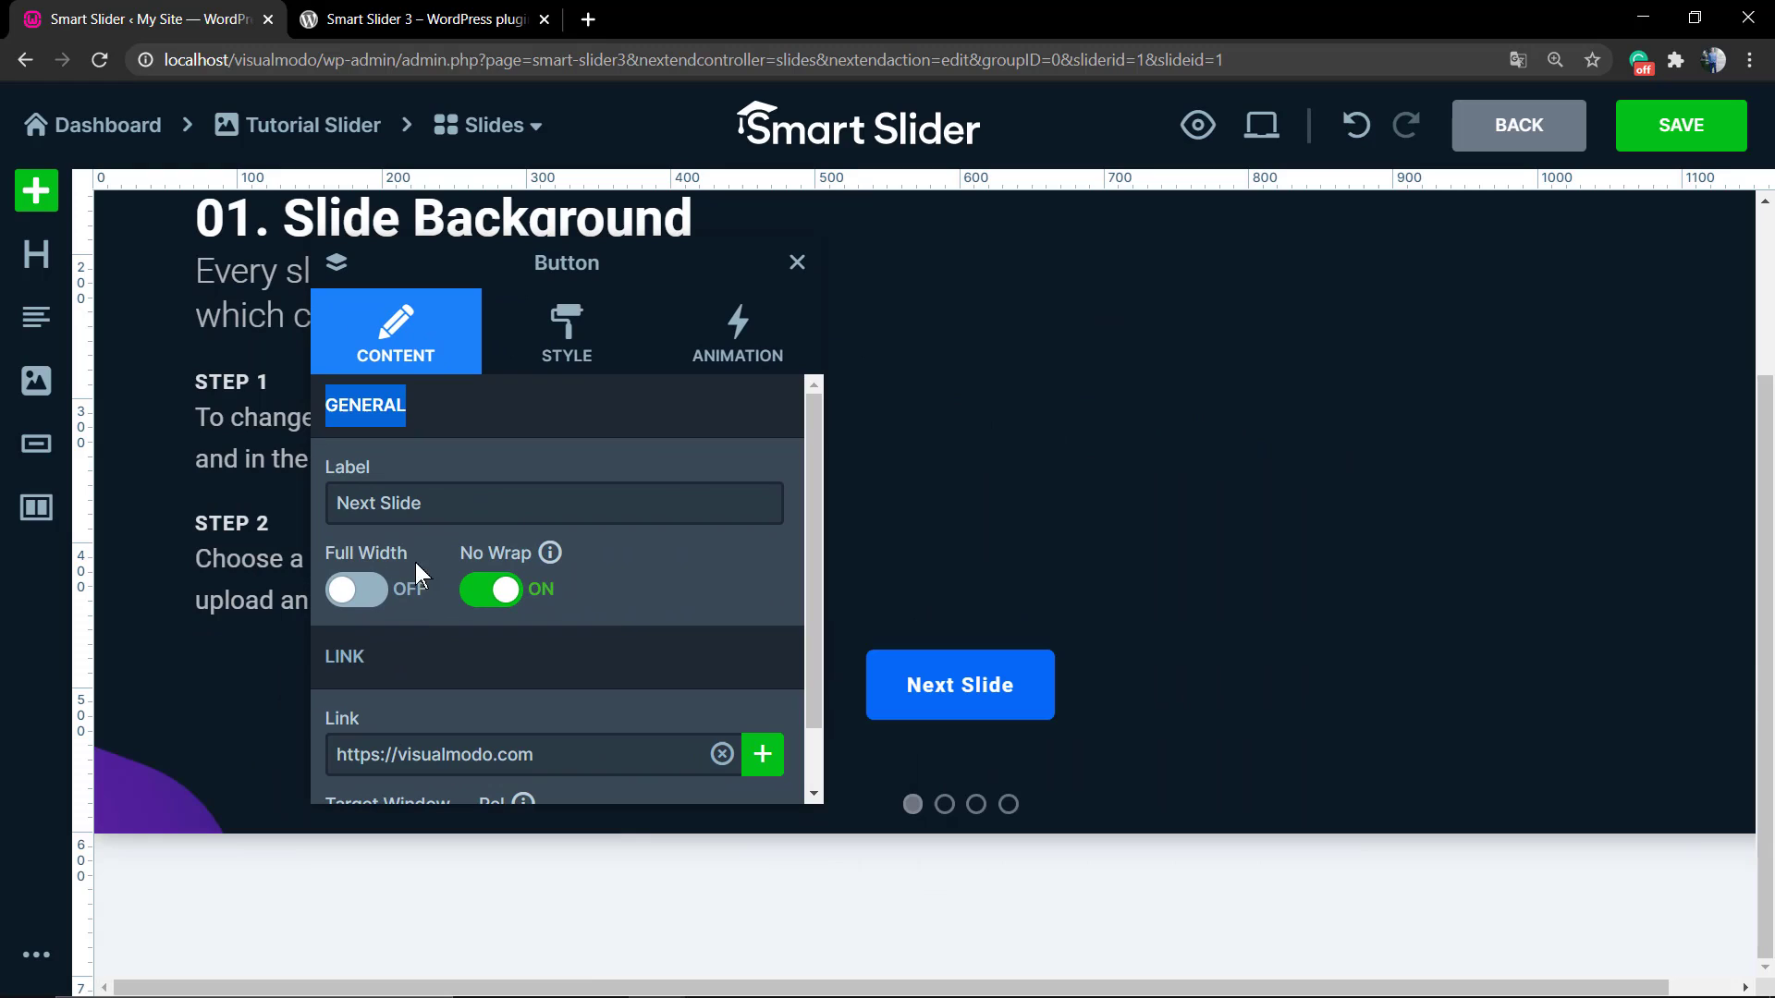
{"action": "left_click", "coordinate": [367, 605]}
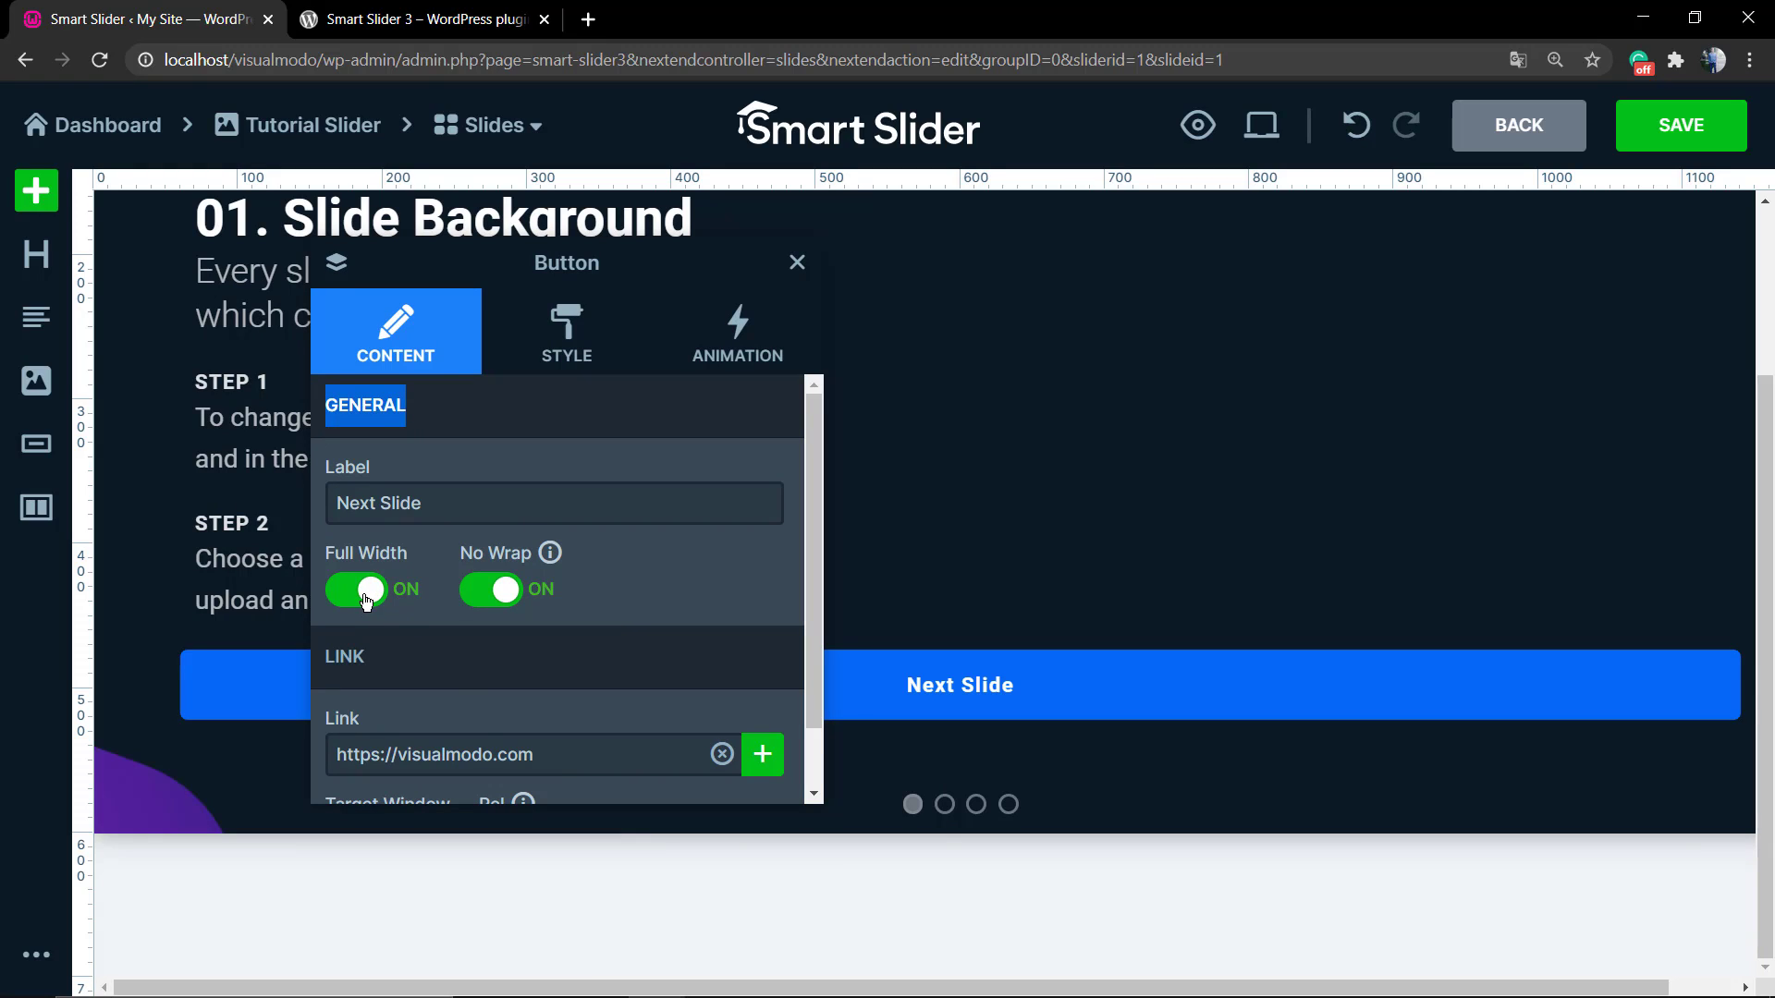
Step: Replace the button label text with 'WORDPRESS THEMES'
{"action": "left_click", "coordinate": [460, 505]}
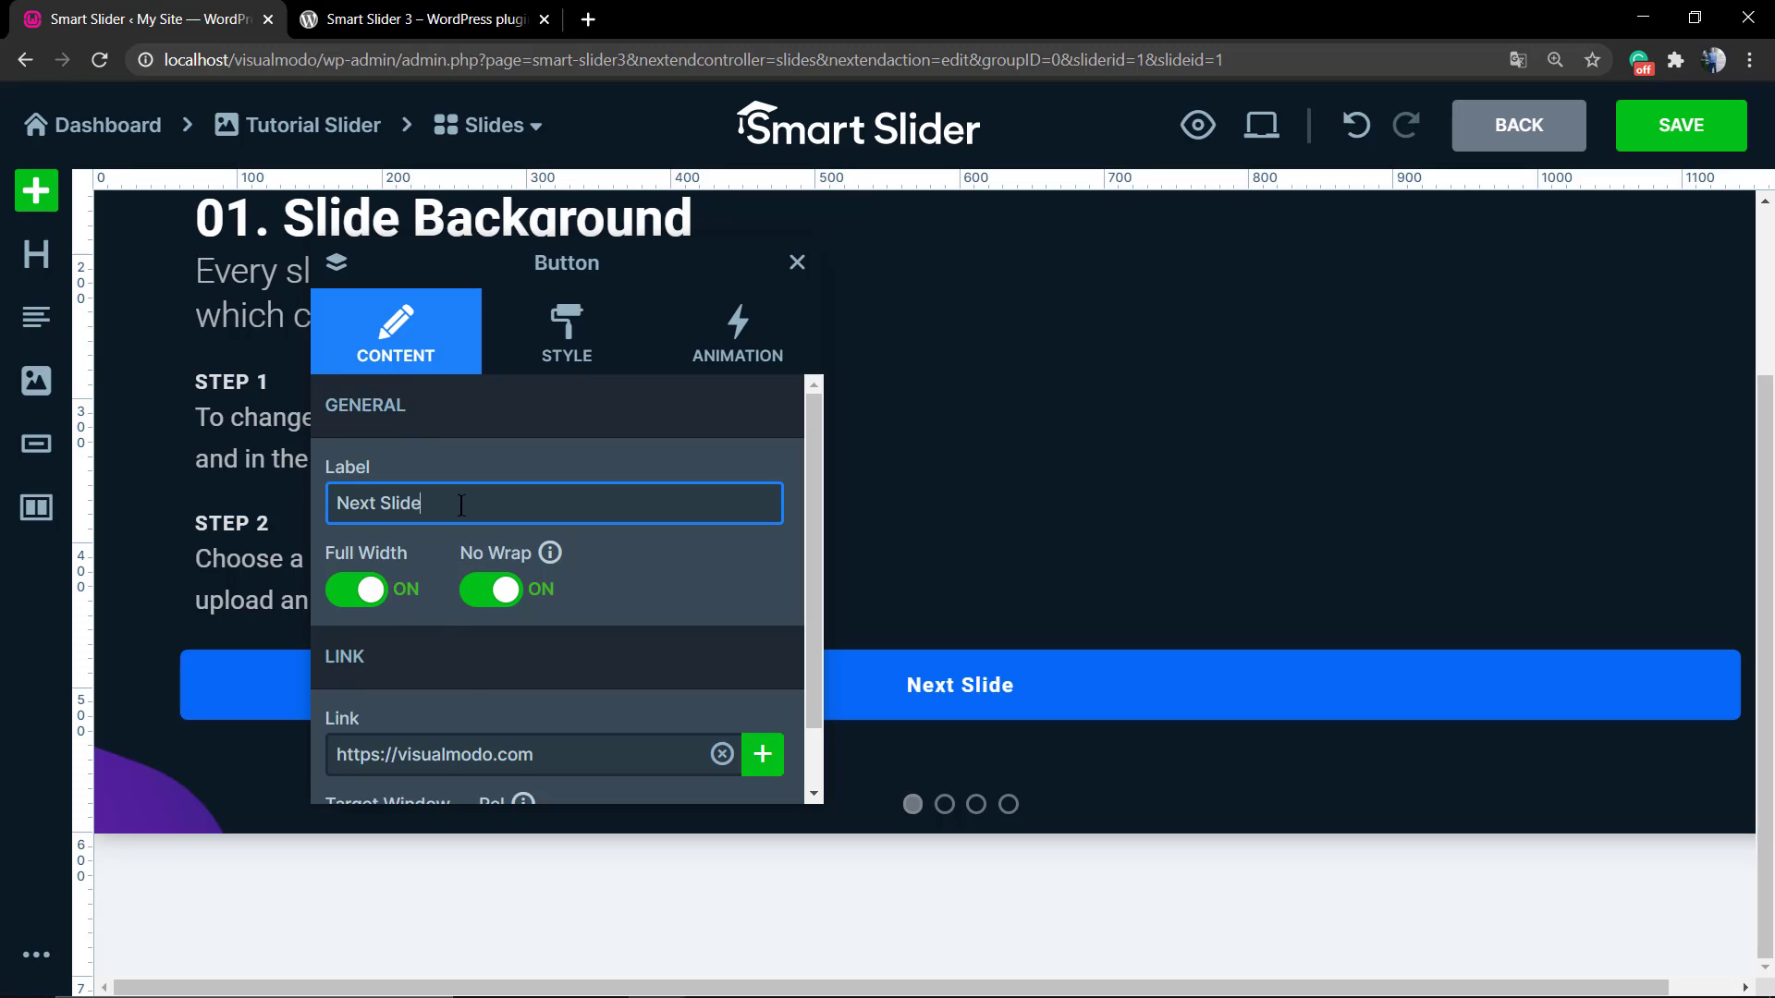
{"action": "key", "text": "ctrl+a"}
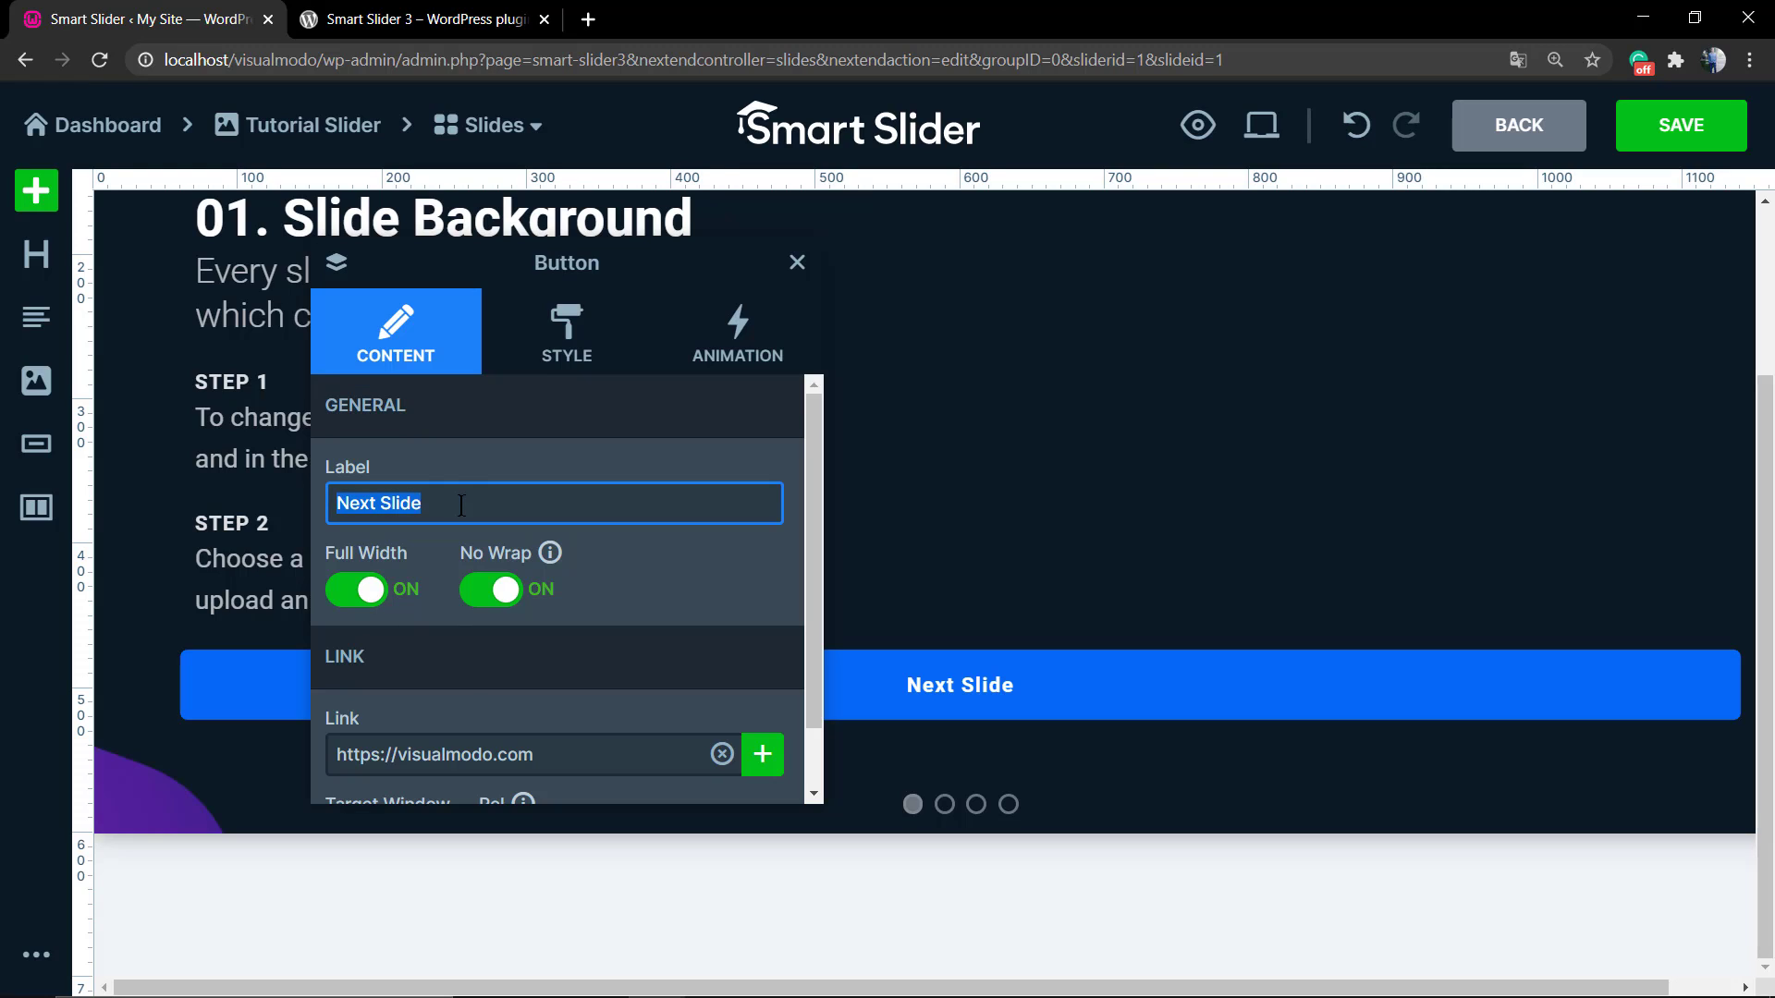
{"action": "type", "text": "WordPres"}
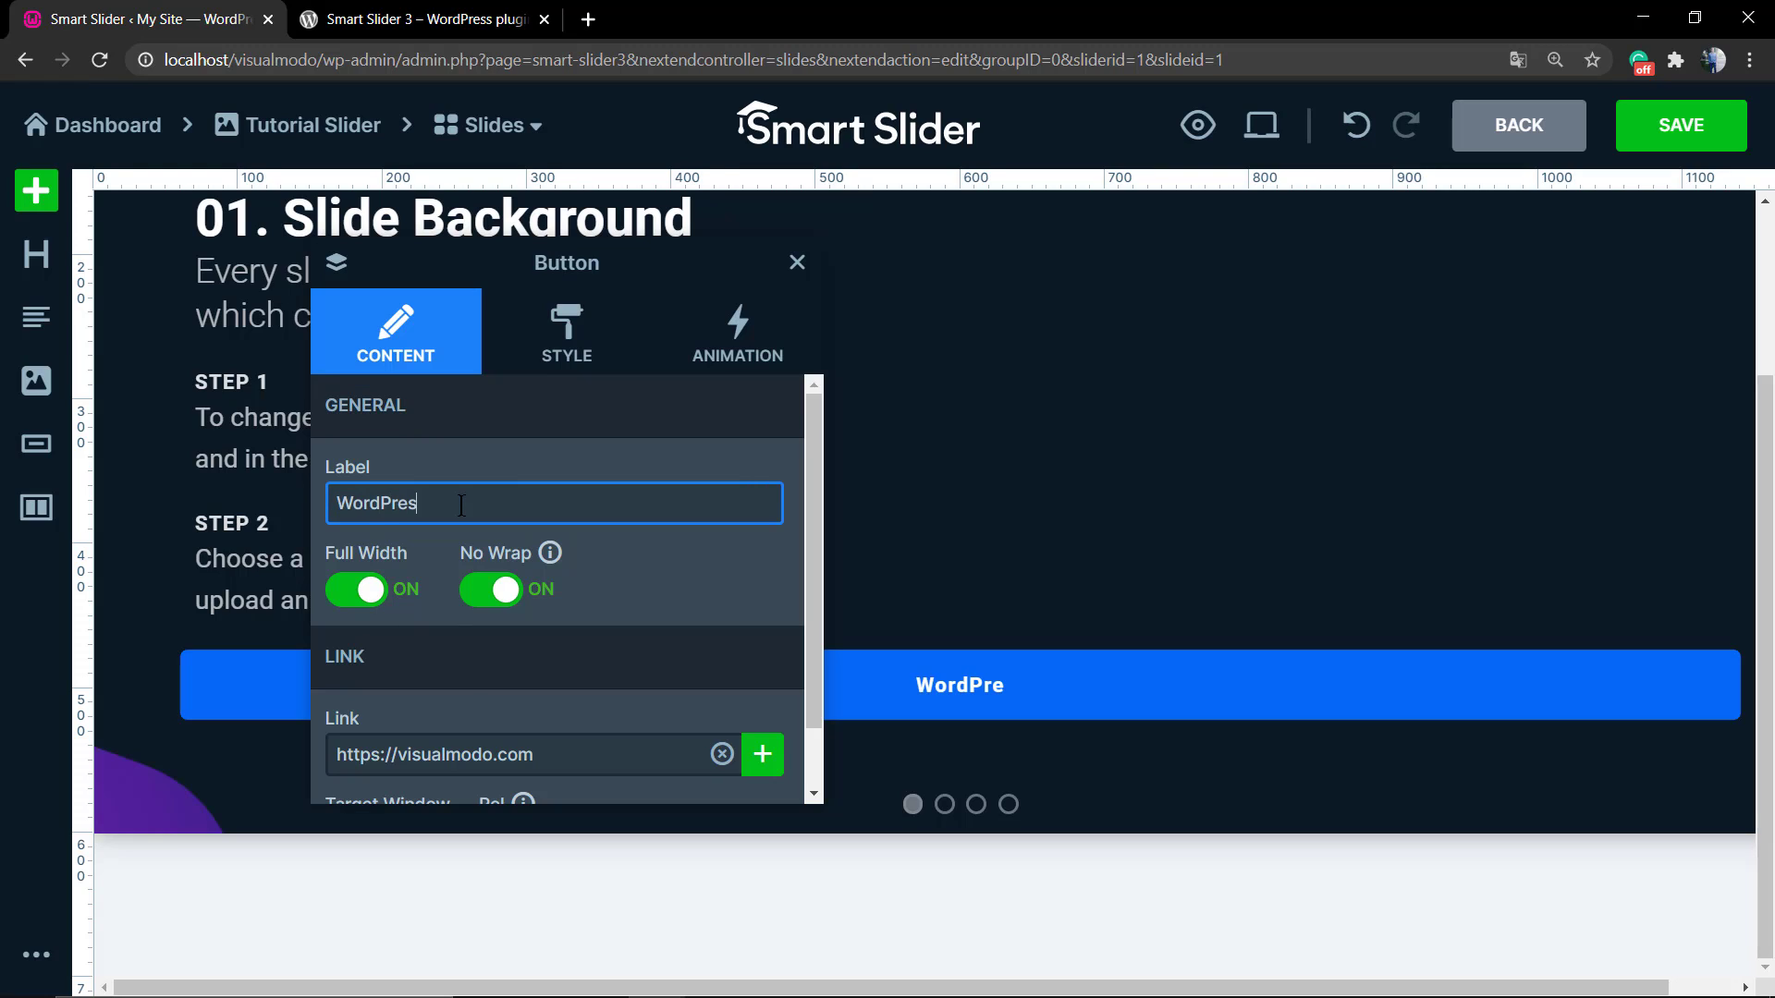
{"action": "type", "text": "s"}
{"action": "key", "text": "BackSpace"}
{"action": "key", "text": "BackSpace"}
{"action": "key", "text": "BackSpace"}
{"action": "key", "text": "BackSpace"}
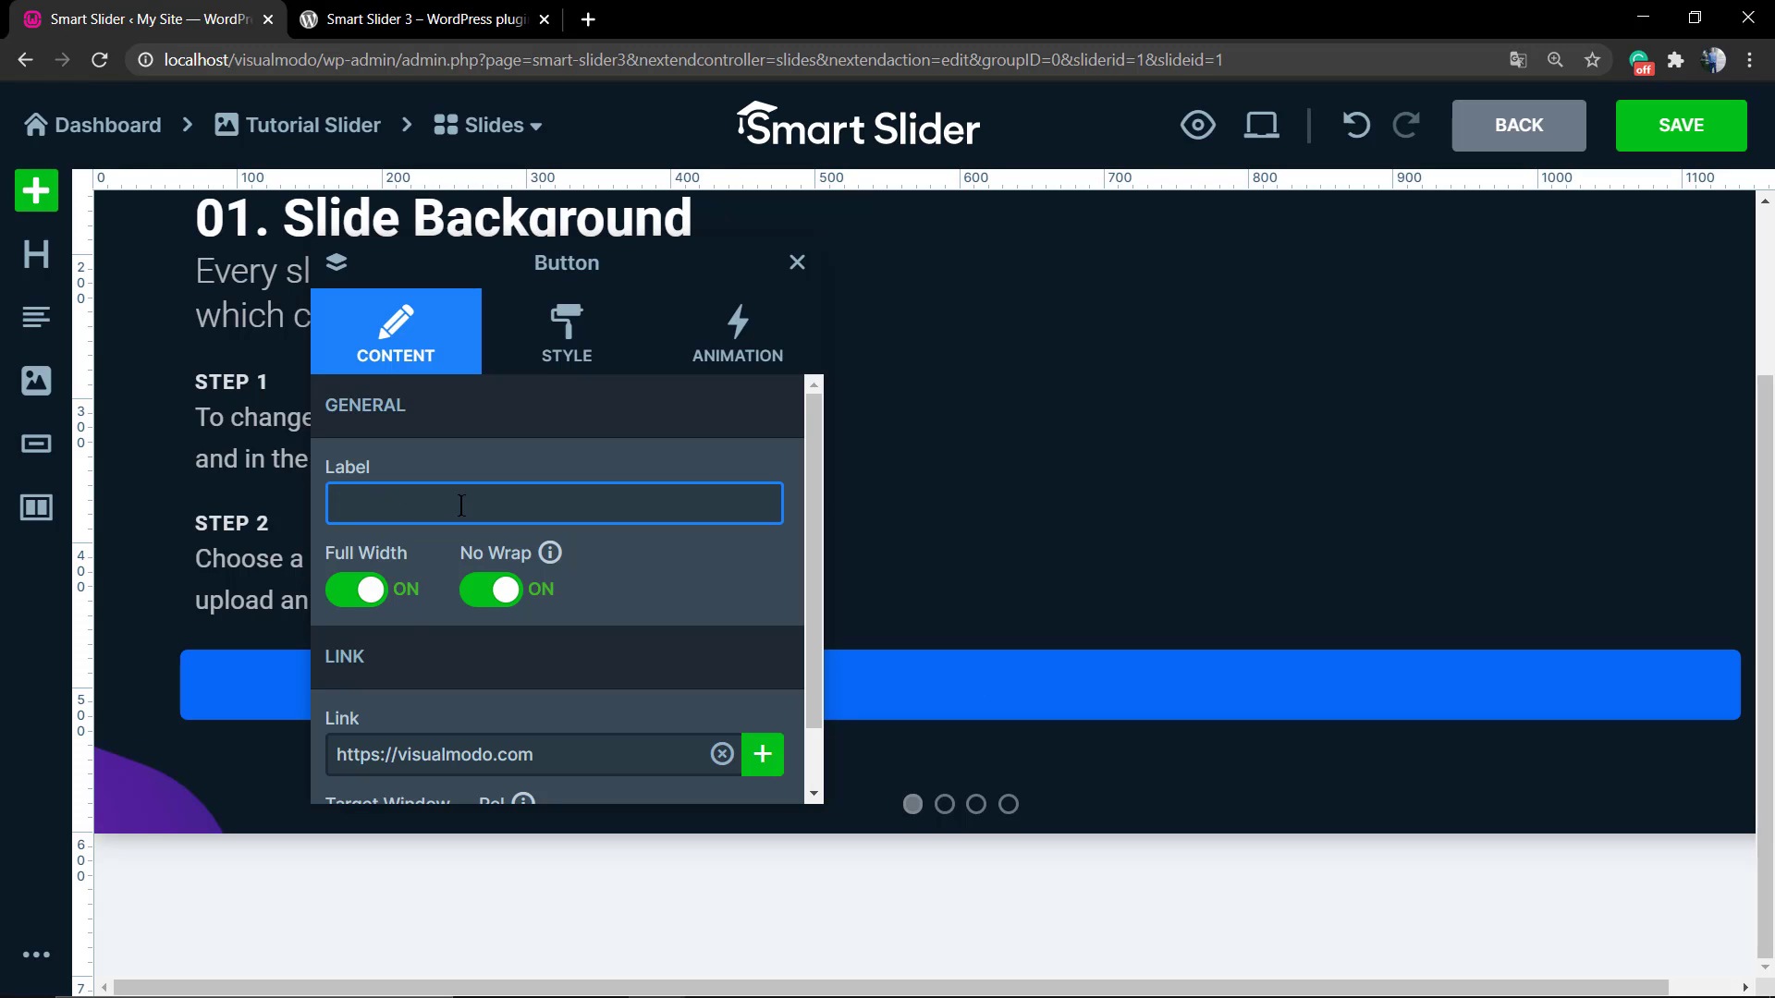
{"action": "type", "text": "WORDPRESS "}
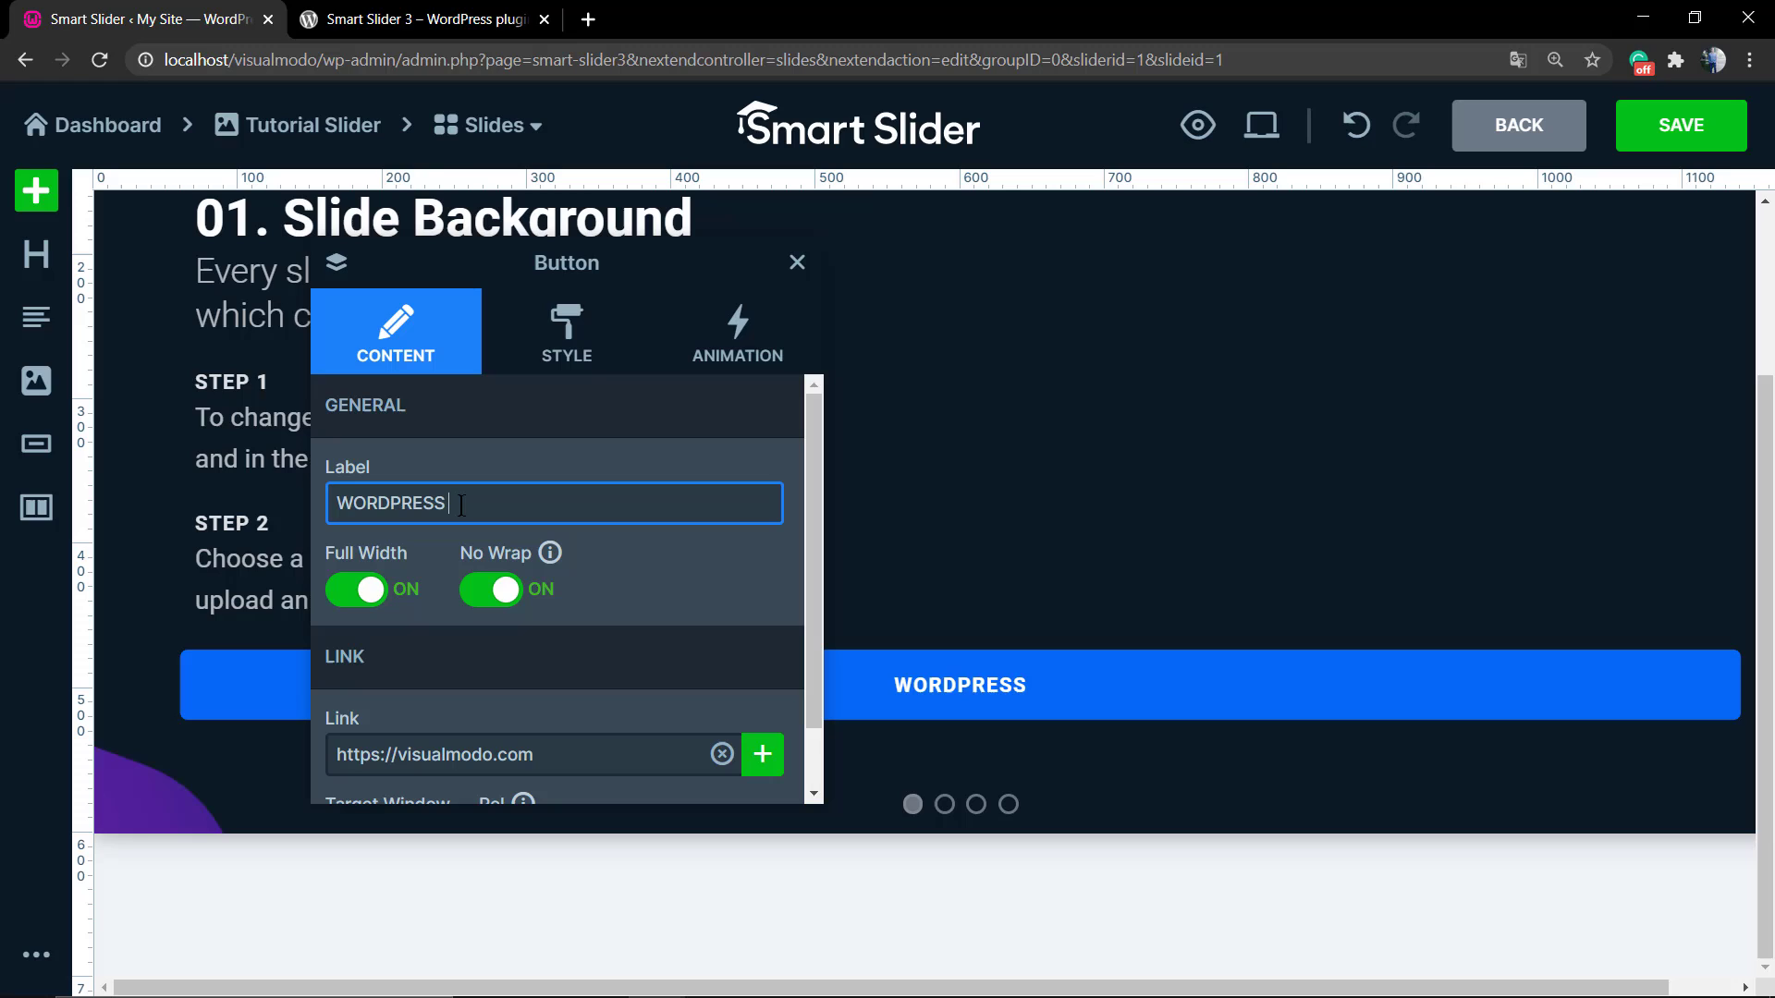
{"action": "type", "text": "THEMES"}
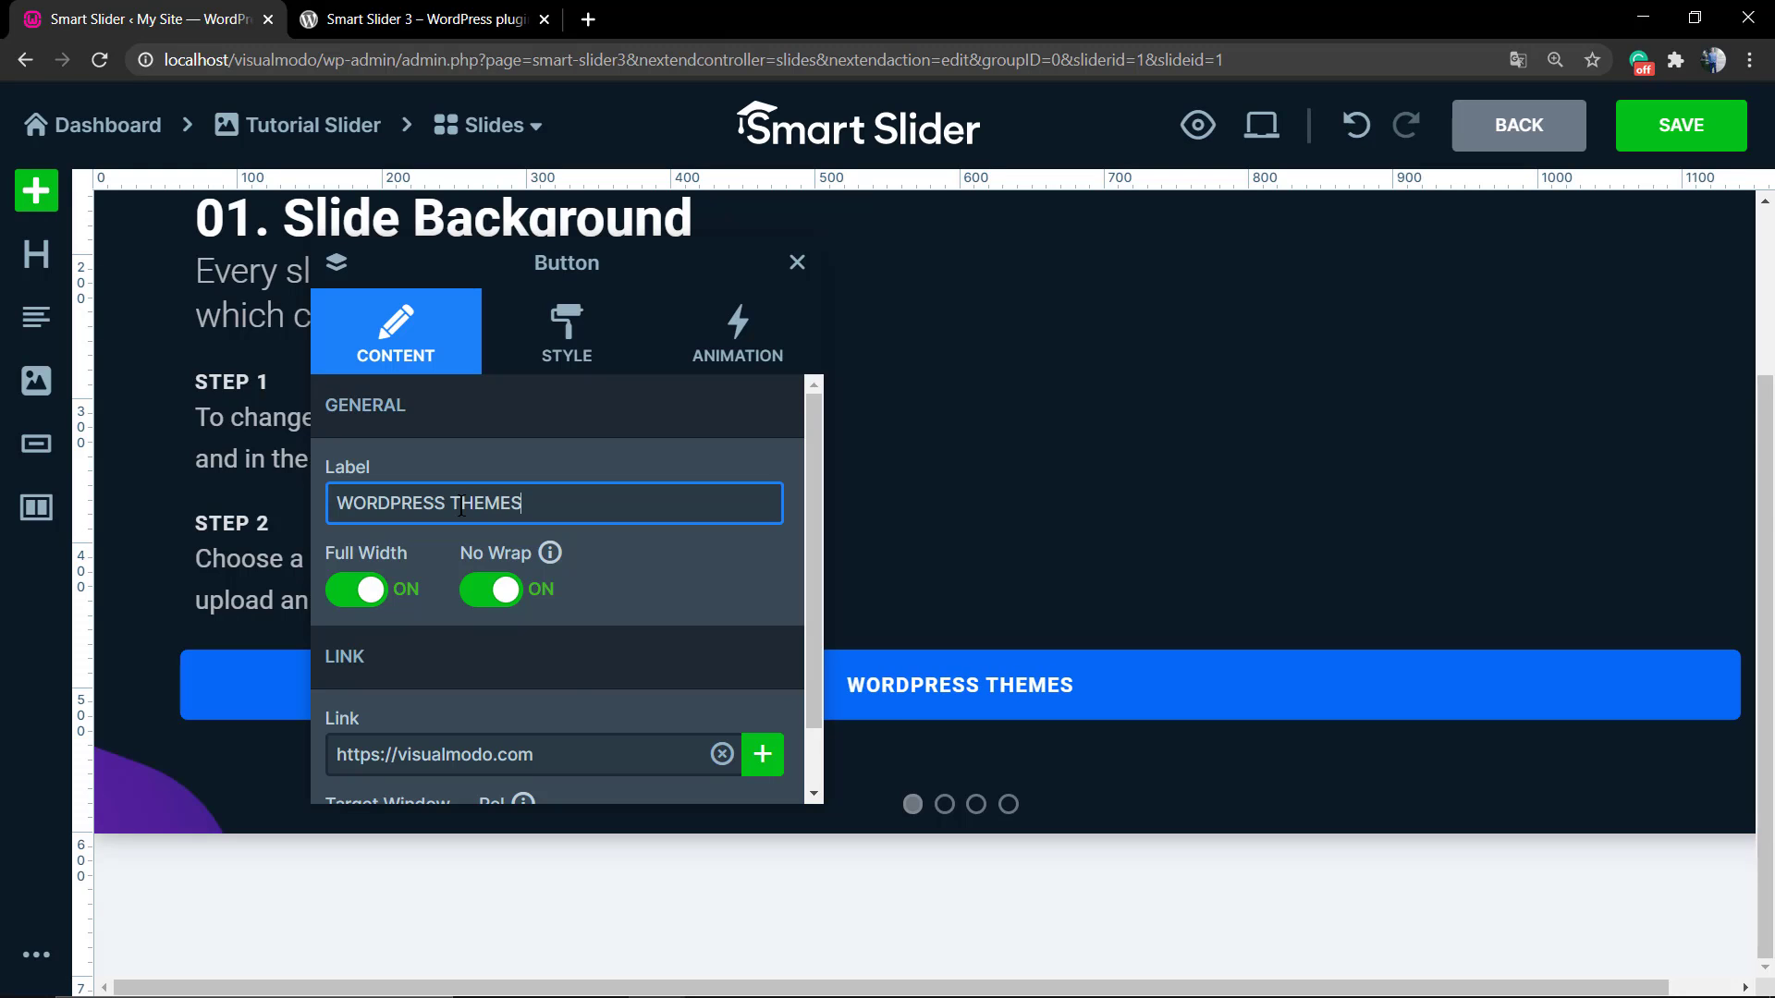
{"action": "scroll", "coordinate": [565, 642], "scroll_direction": "down", "scroll_amount": 1}
{"action": "left_click", "coordinate": [418, 769]}
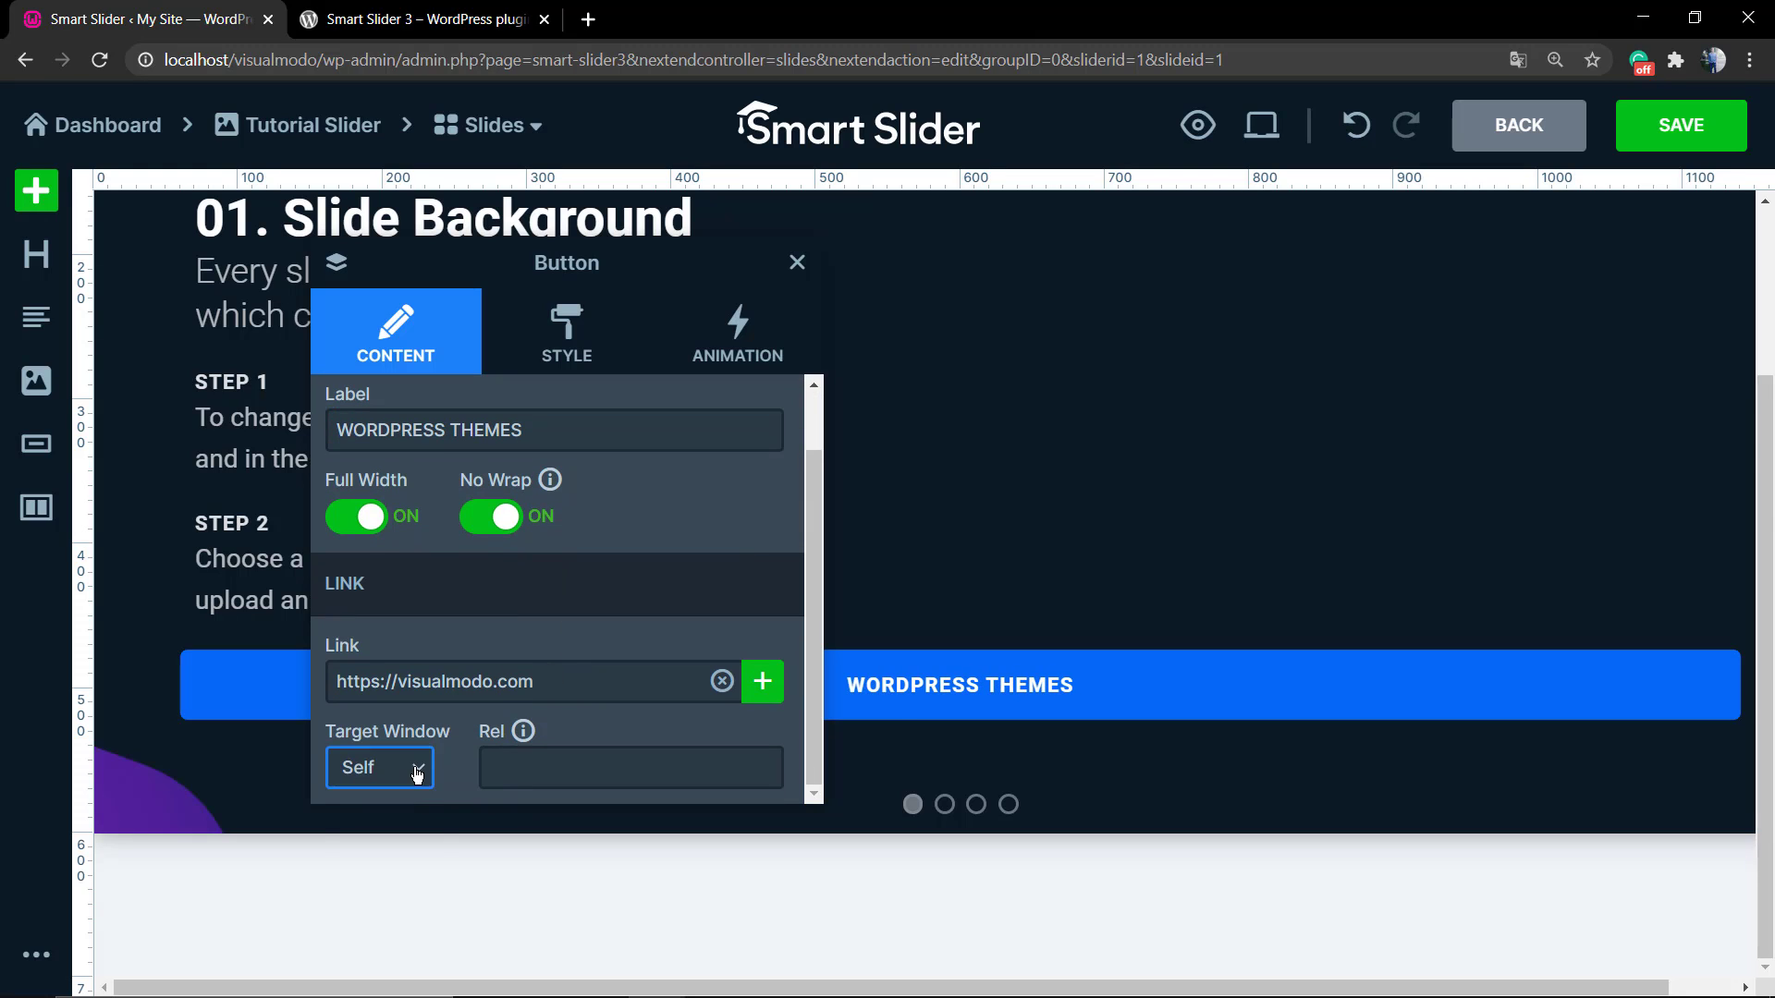
{"action": "left_click", "coordinate": [418, 771]}
{"action": "left_click", "coordinate": [556, 767]}
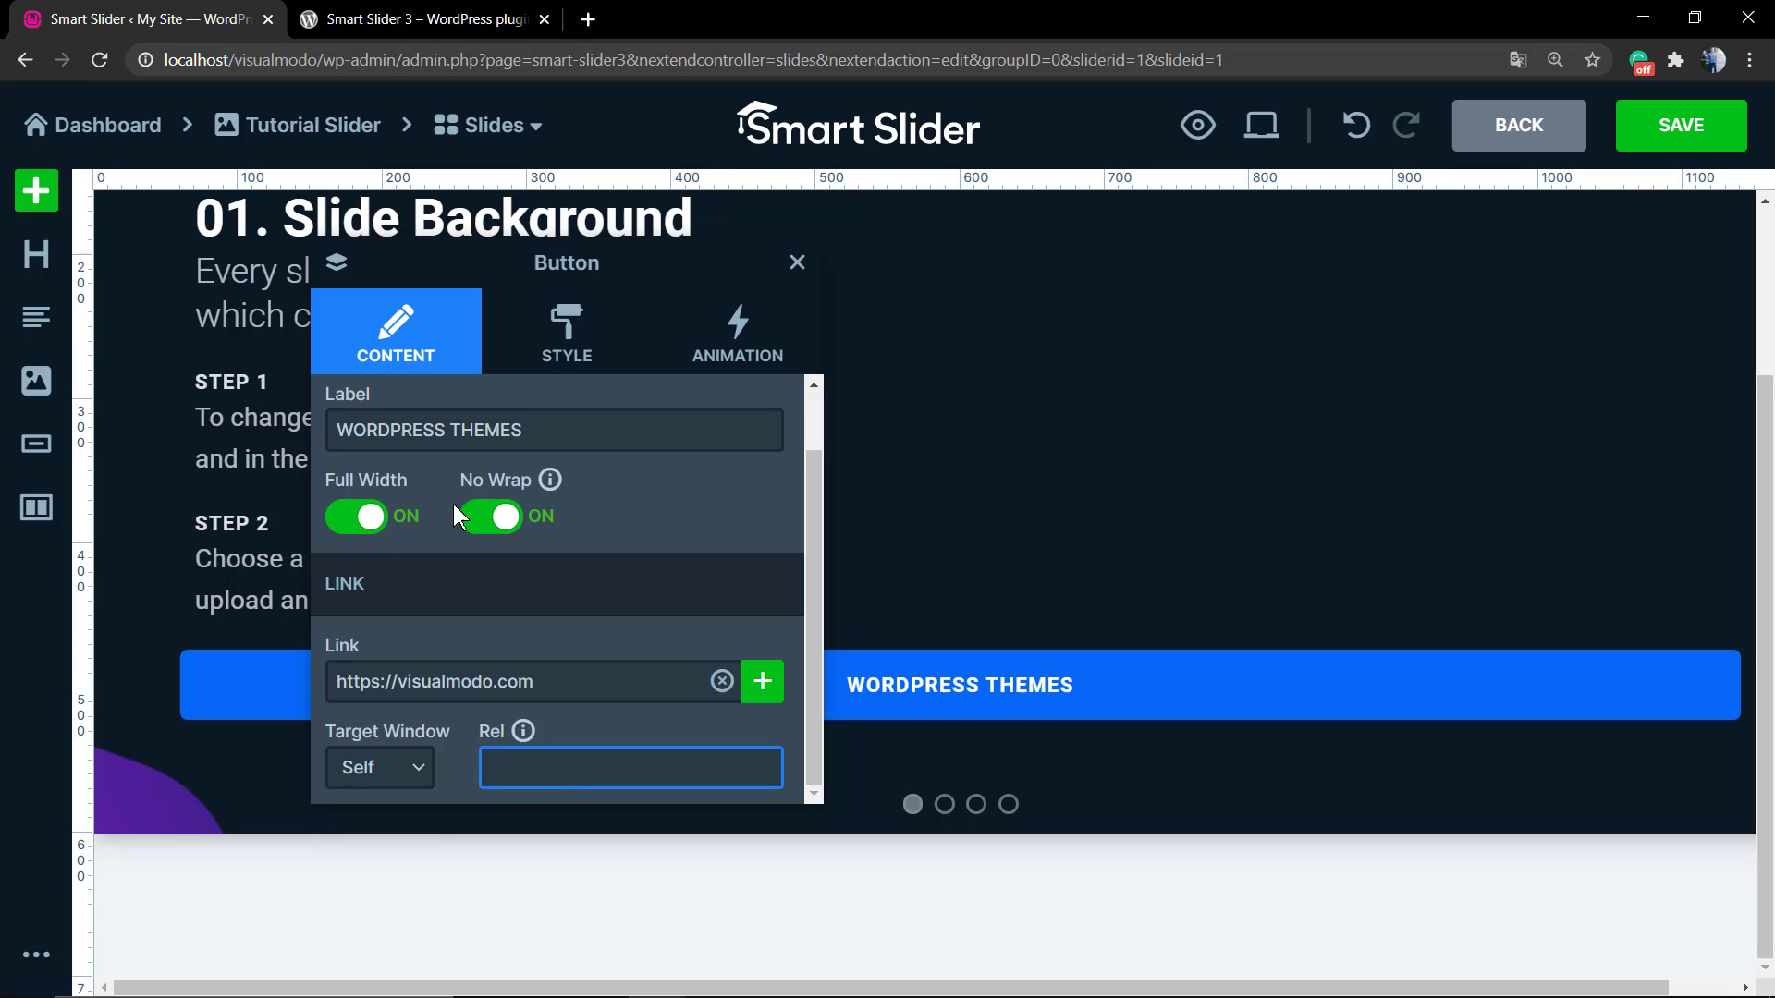
{"action": "left_click", "coordinate": [558, 347]}
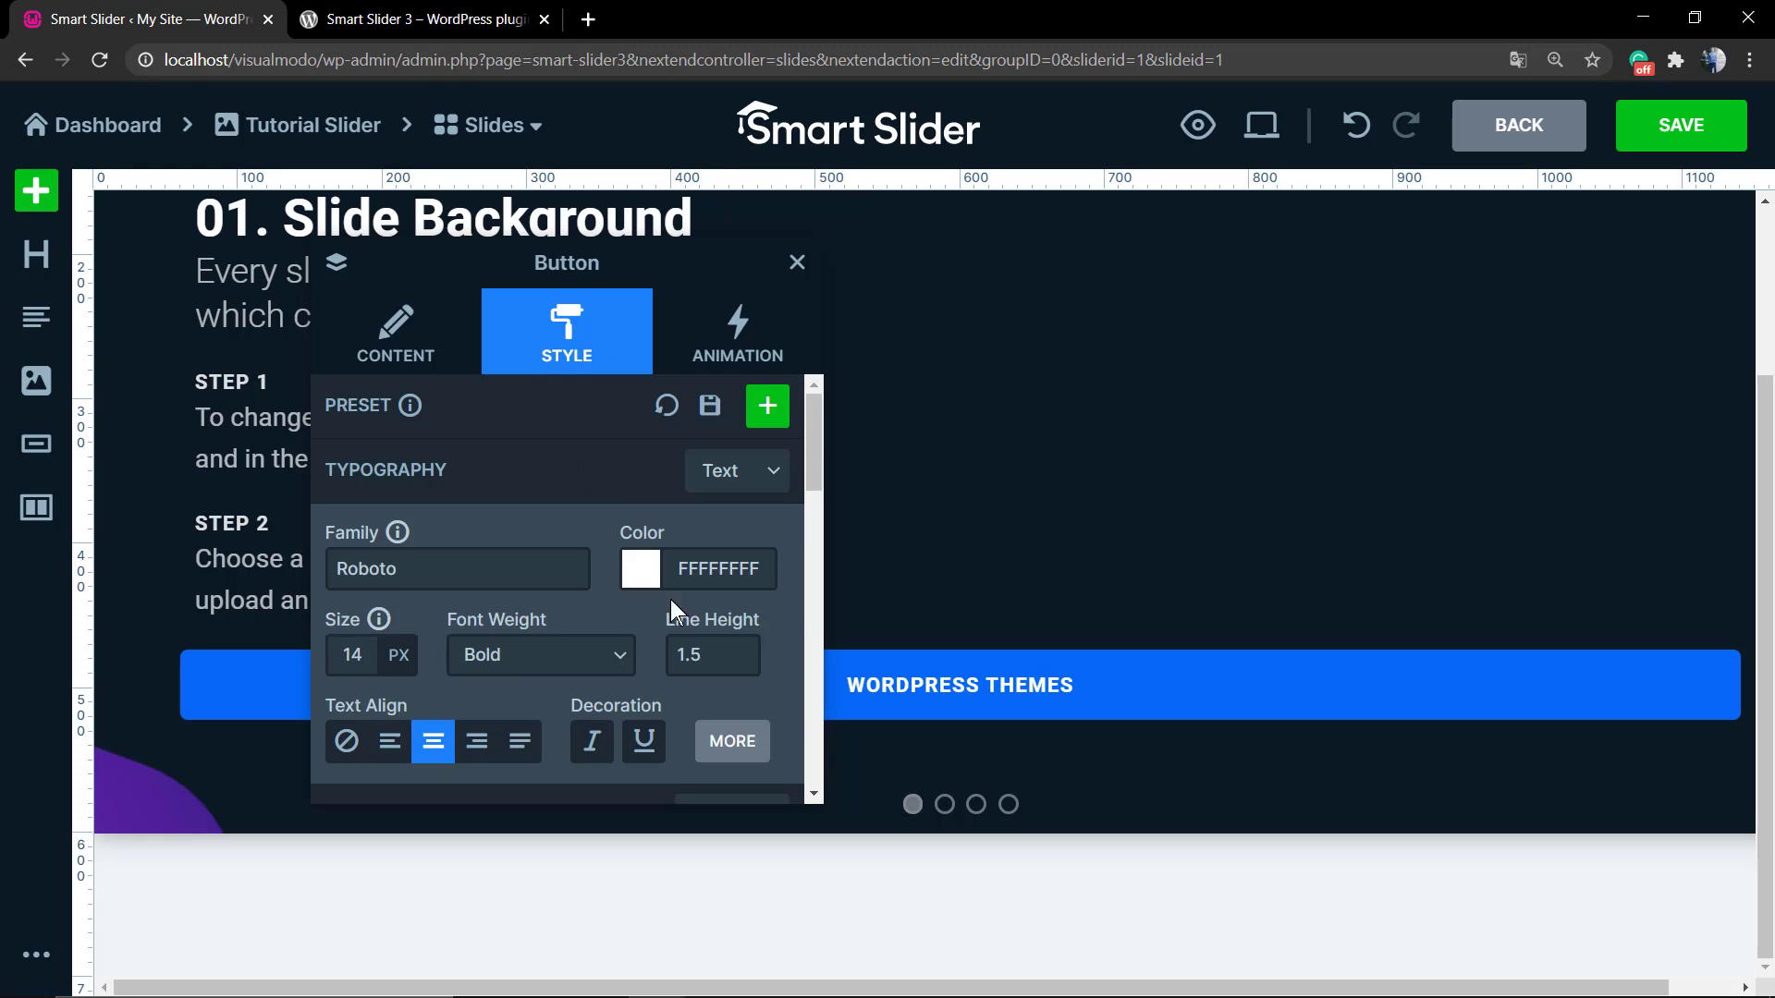
Step: Set the label typography to Abel at 17 px with 1.8 line height in the normal Text state
{"action": "left_click", "coordinate": [472, 571]}
{"action": "left_click", "coordinate": [473, 604]}
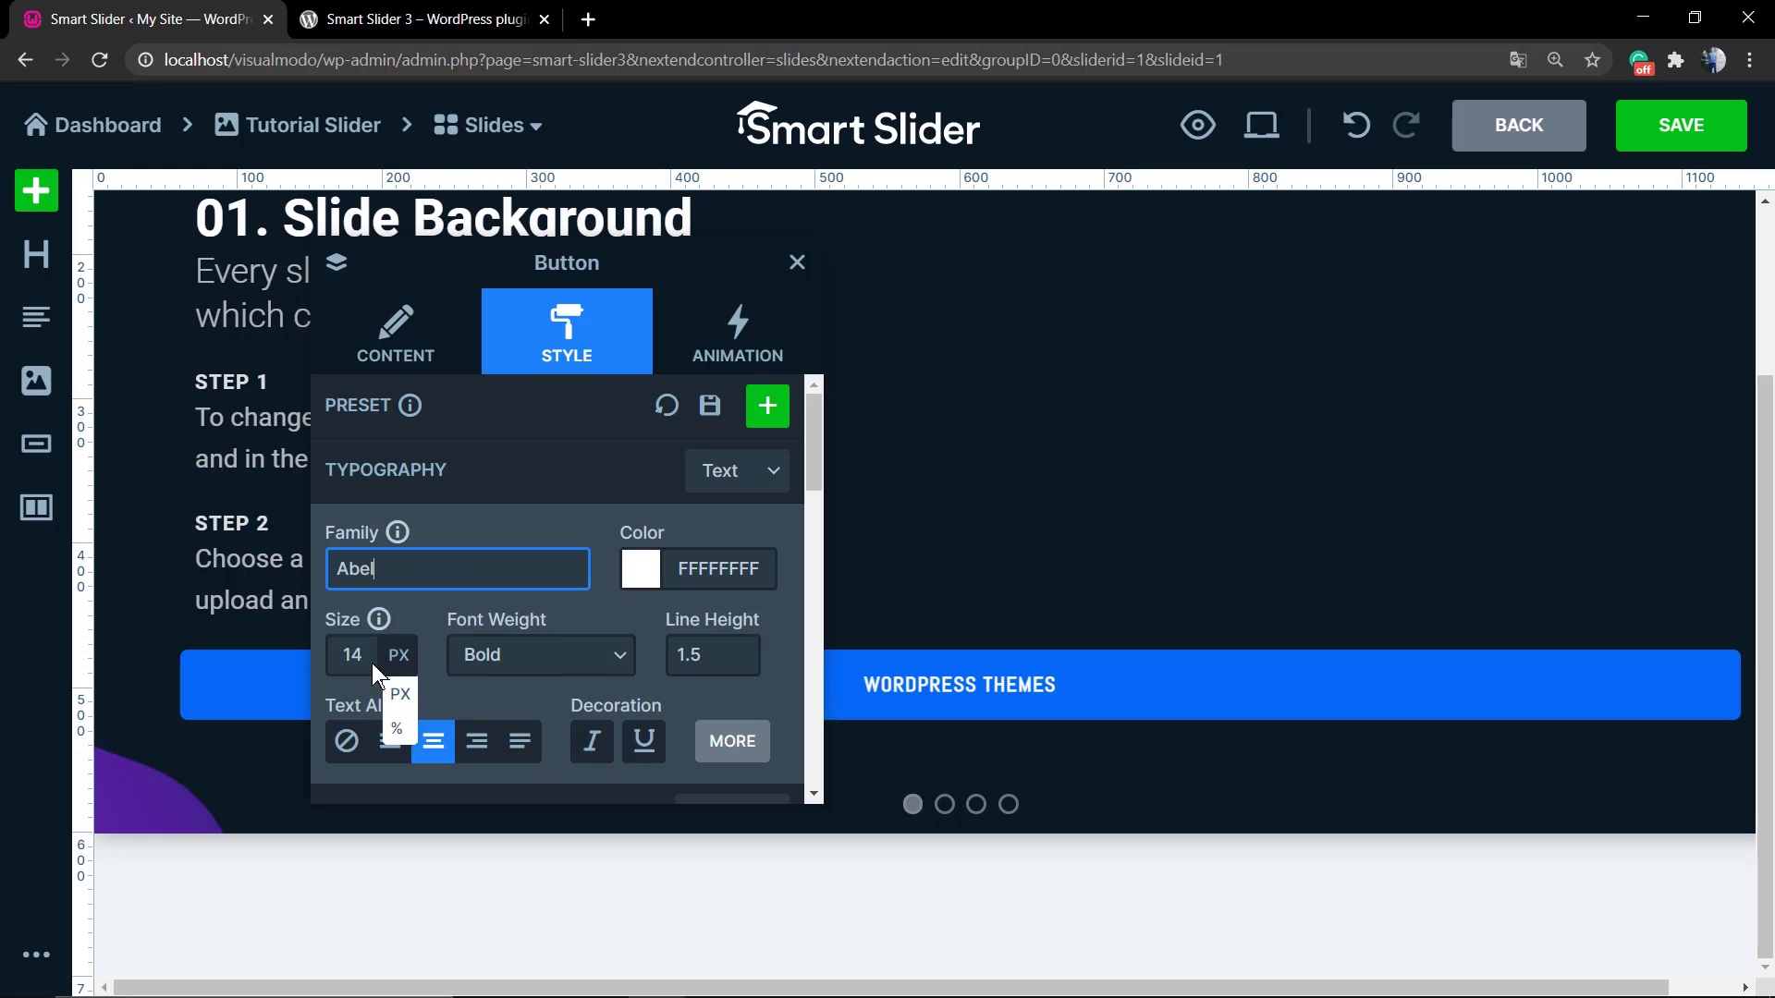
{"action": "left_click_drag", "start_coordinate": [348, 708], "coordinate": [354, 706]}
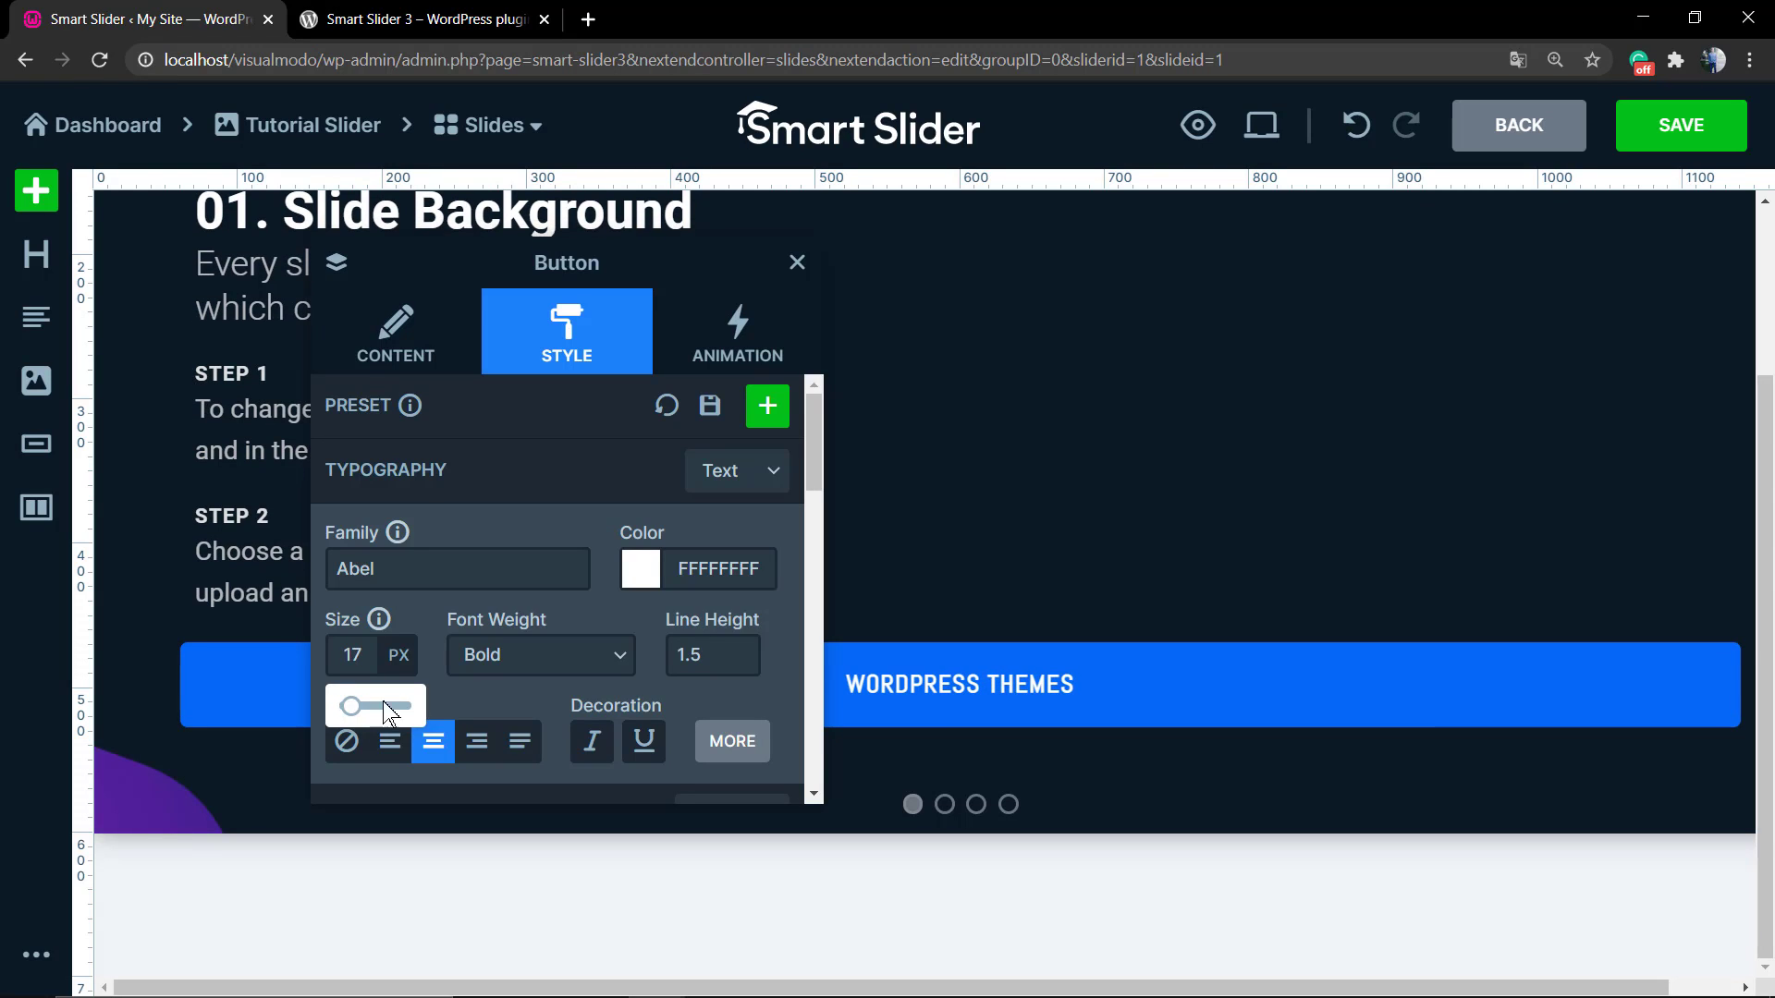
{"action": "left_click", "coordinate": [723, 655]}
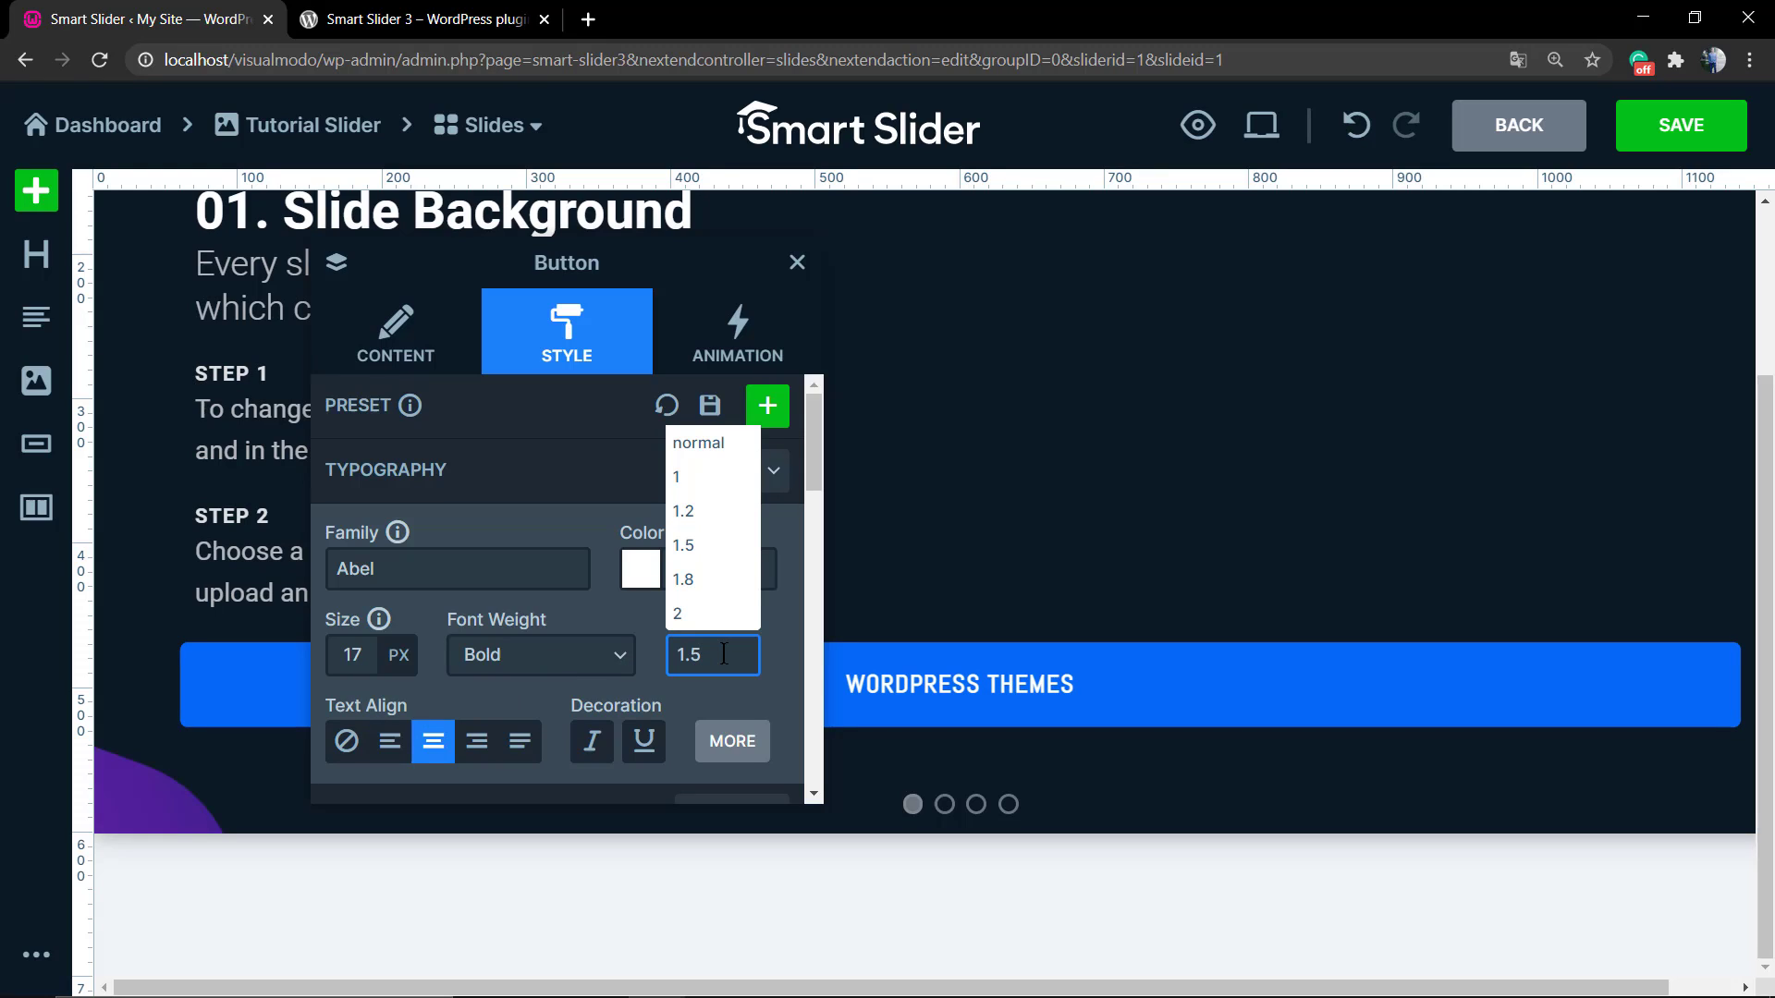
{"action": "left_click", "coordinate": [755, 583]}
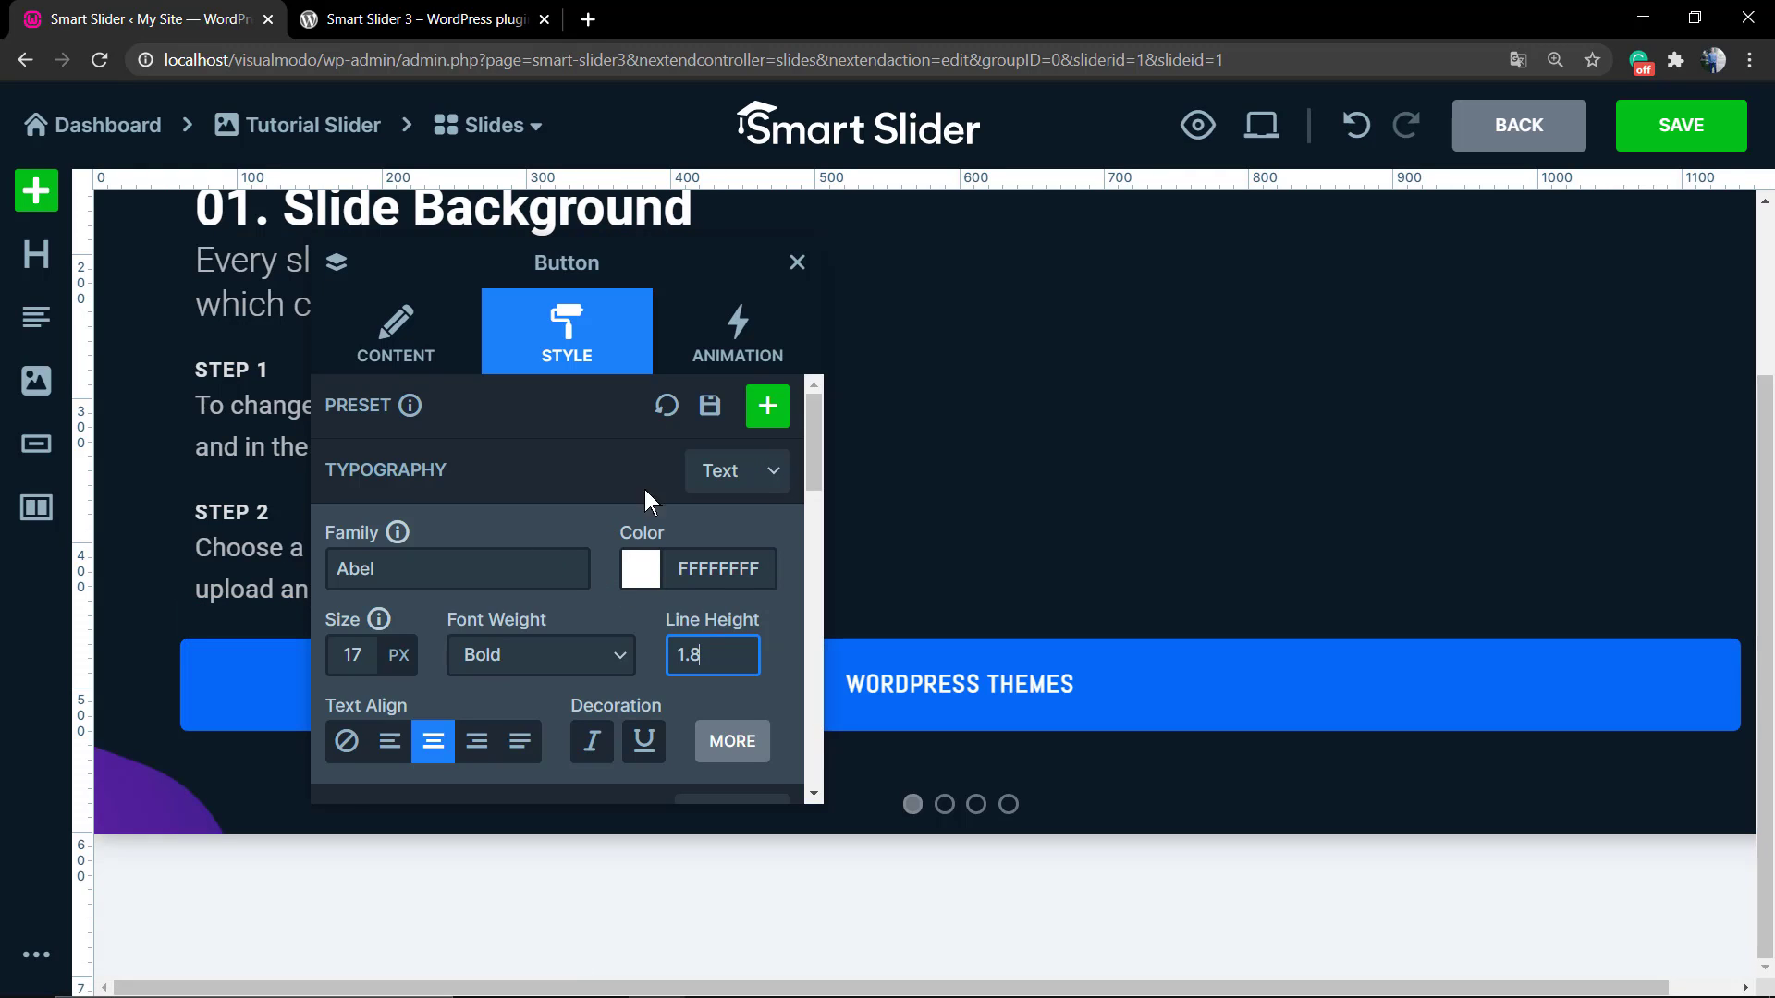
{"action": "left_click", "coordinate": [755, 486]}
{"action": "left_click", "coordinate": [755, 487]}
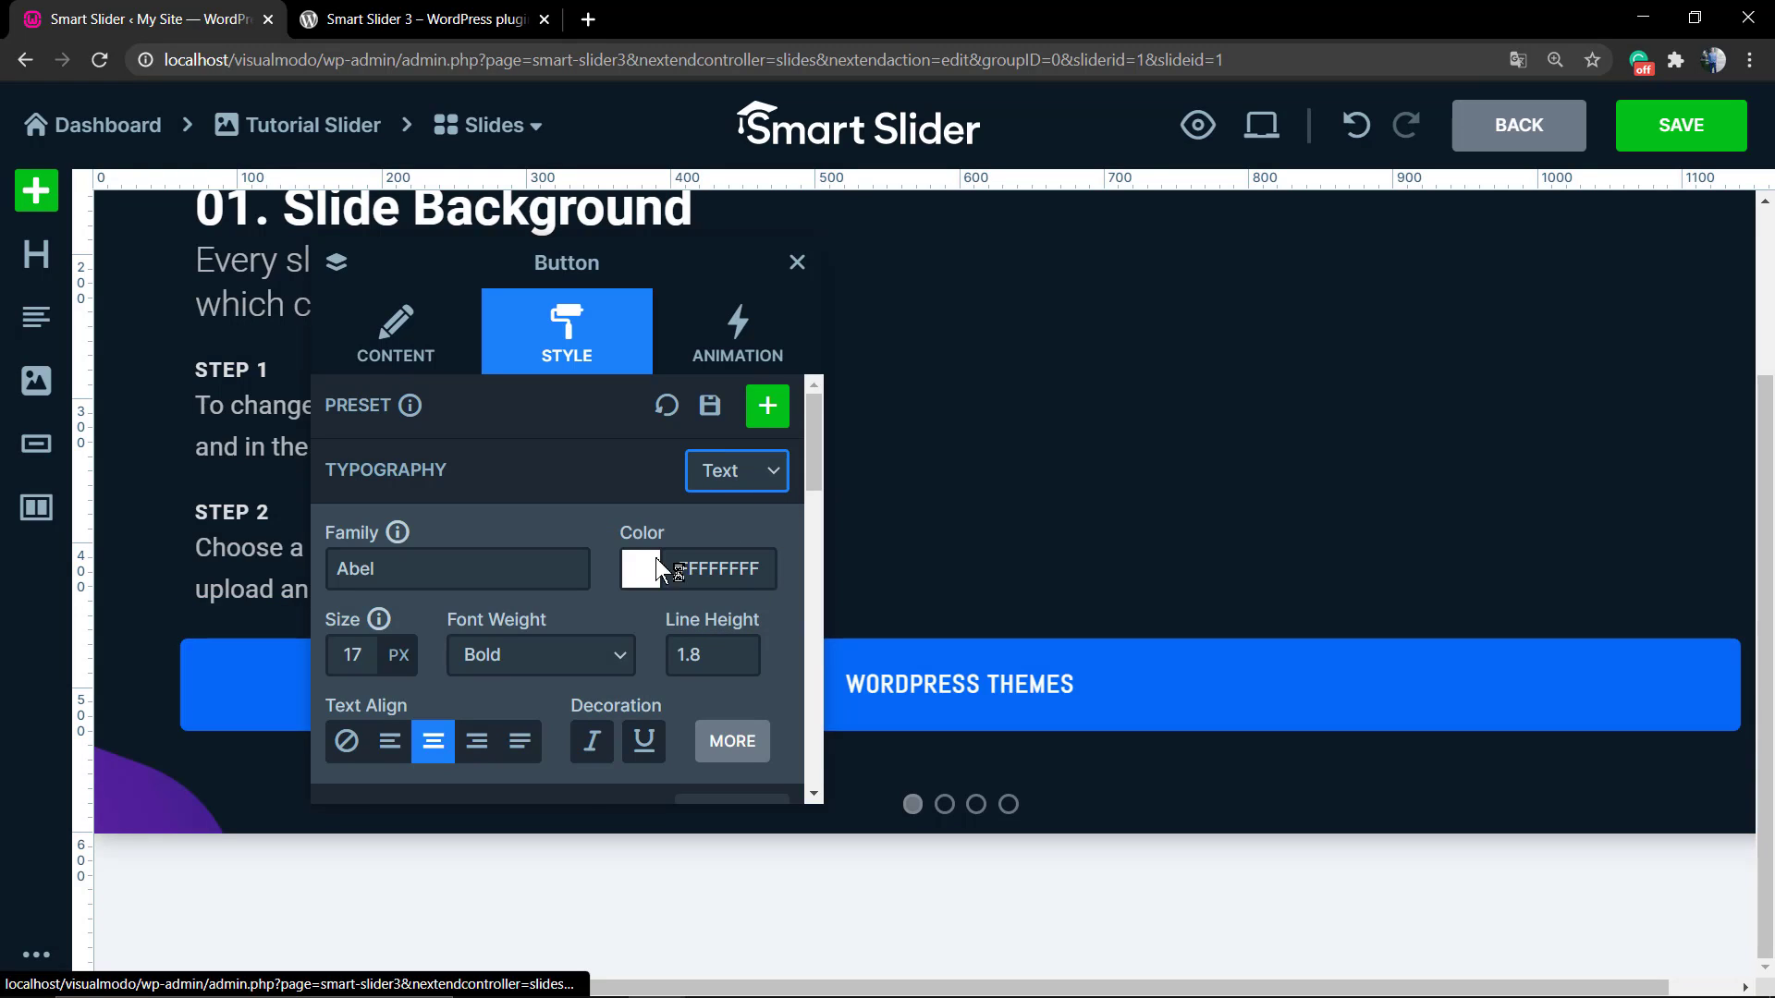
Step: Try left/right alignment and underline on the label, then revert to centred without underline
{"action": "left_click", "coordinate": [390, 742]}
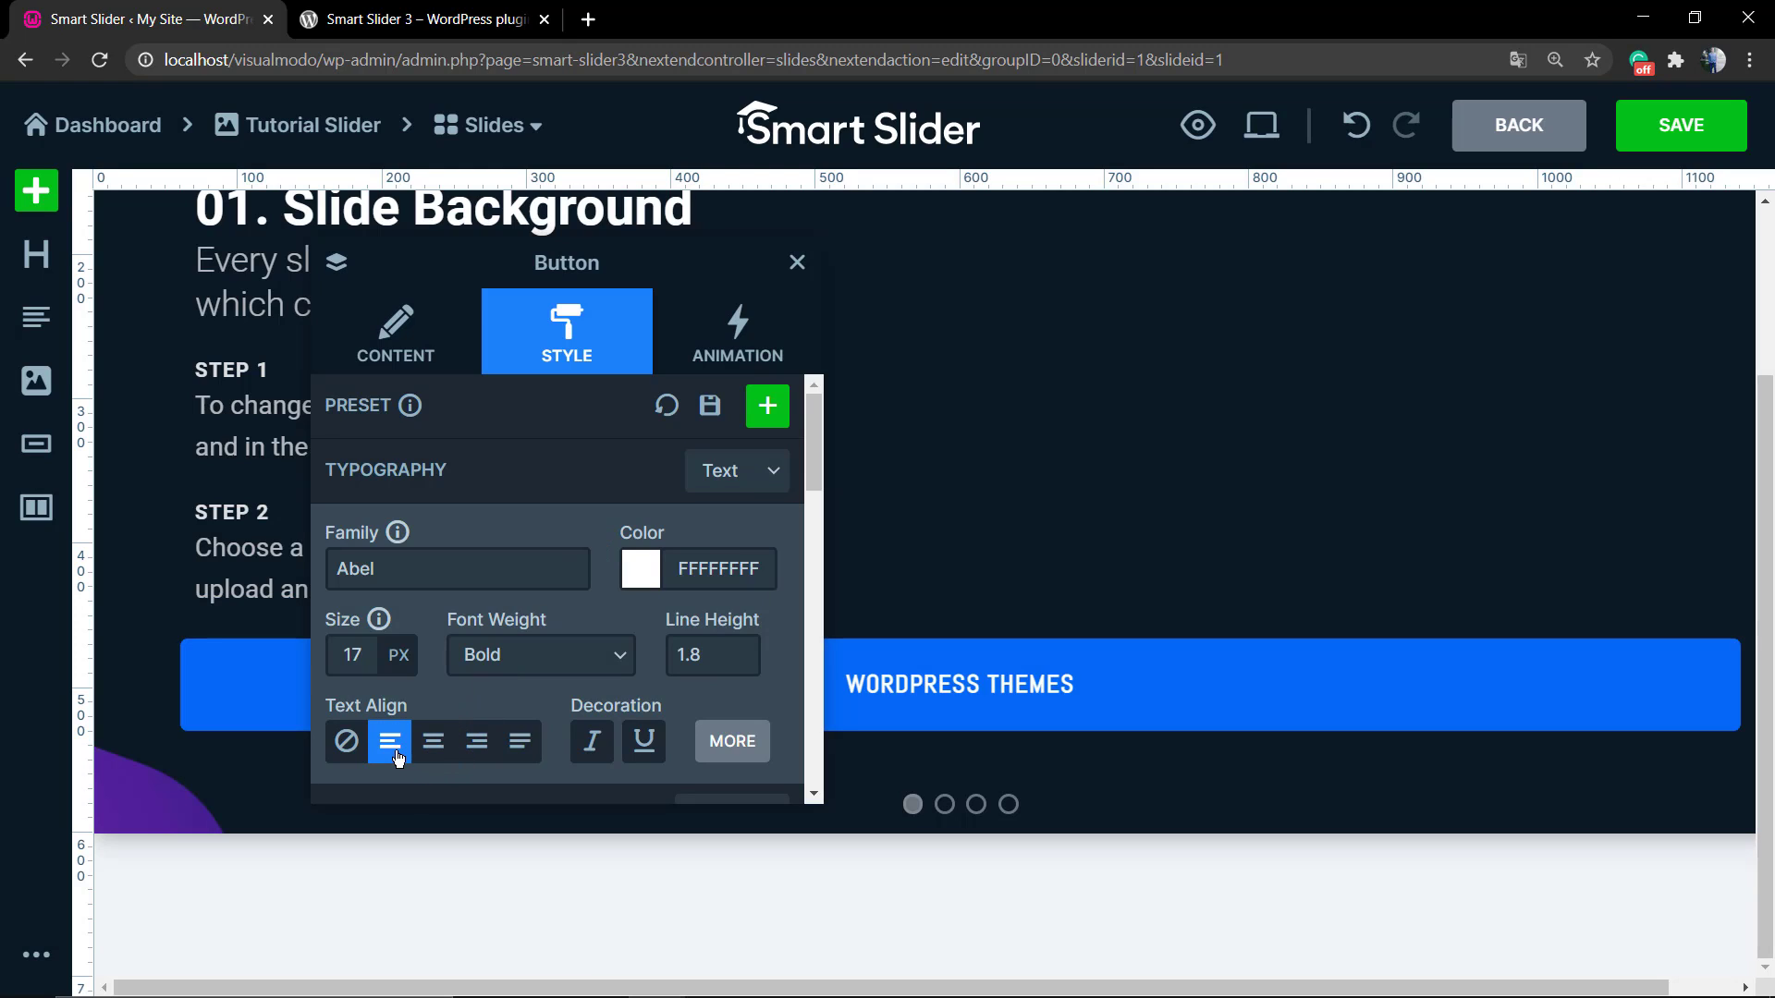
{"action": "left_click", "coordinate": [438, 747]}
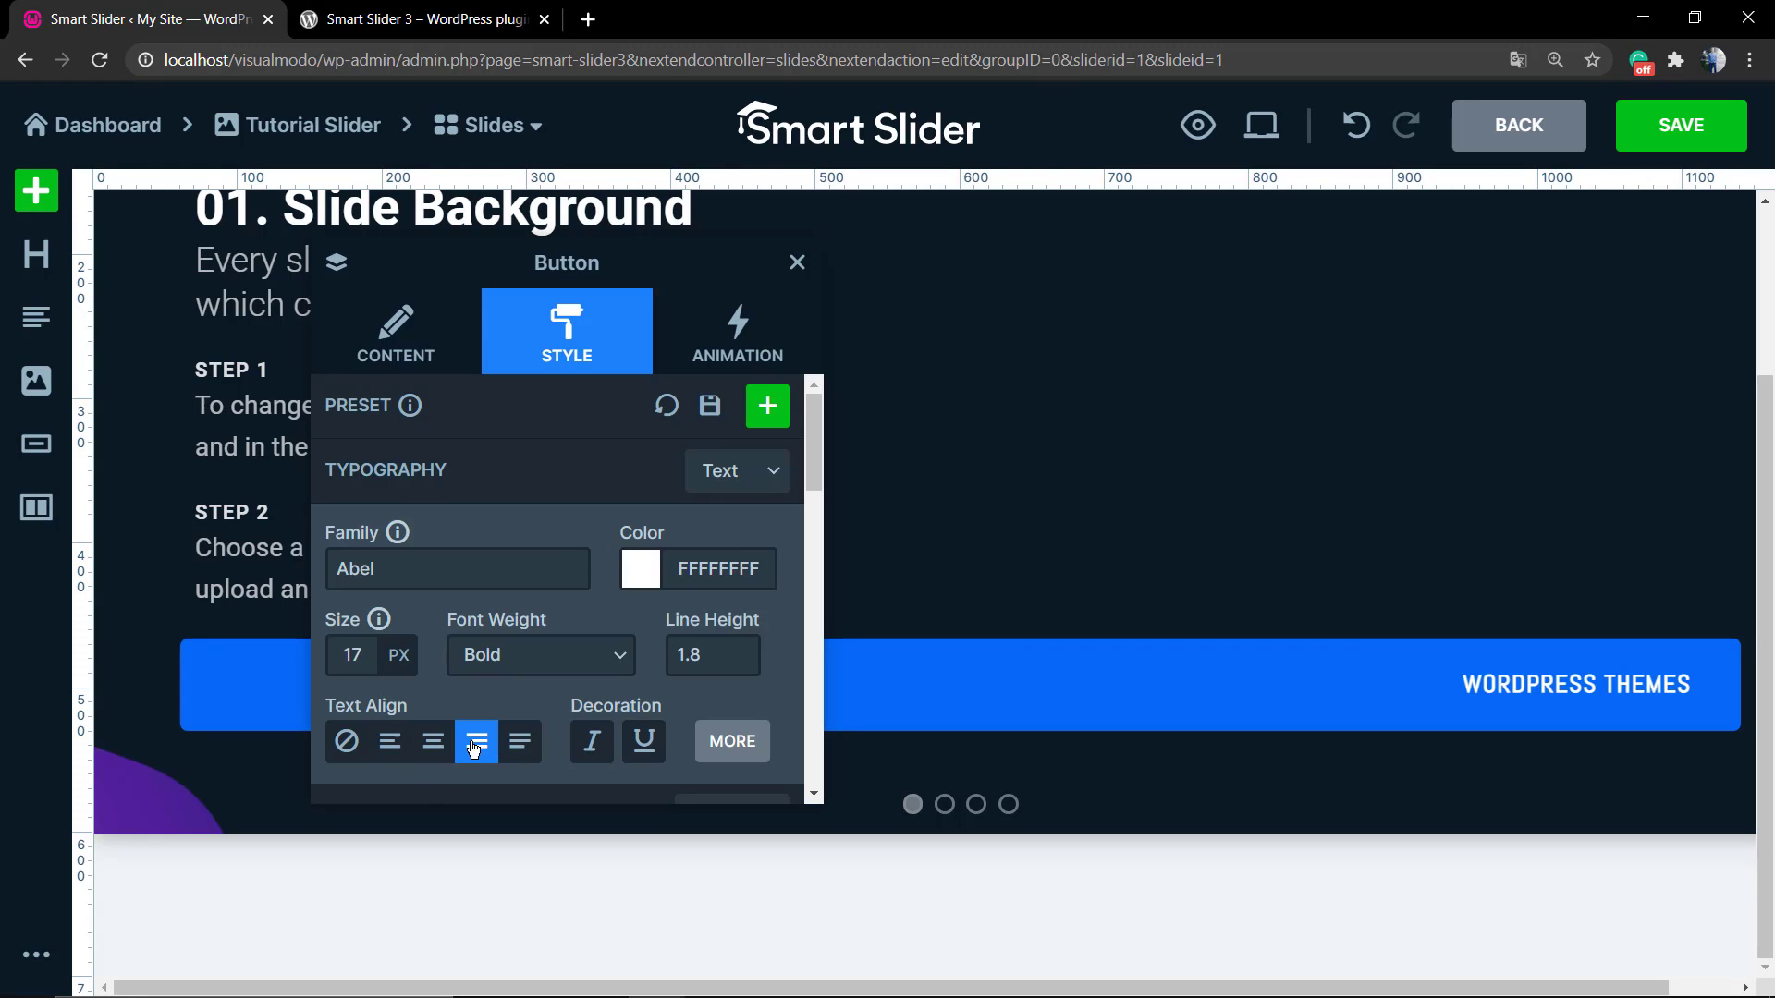
{"action": "left_click", "coordinate": [434, 743]}
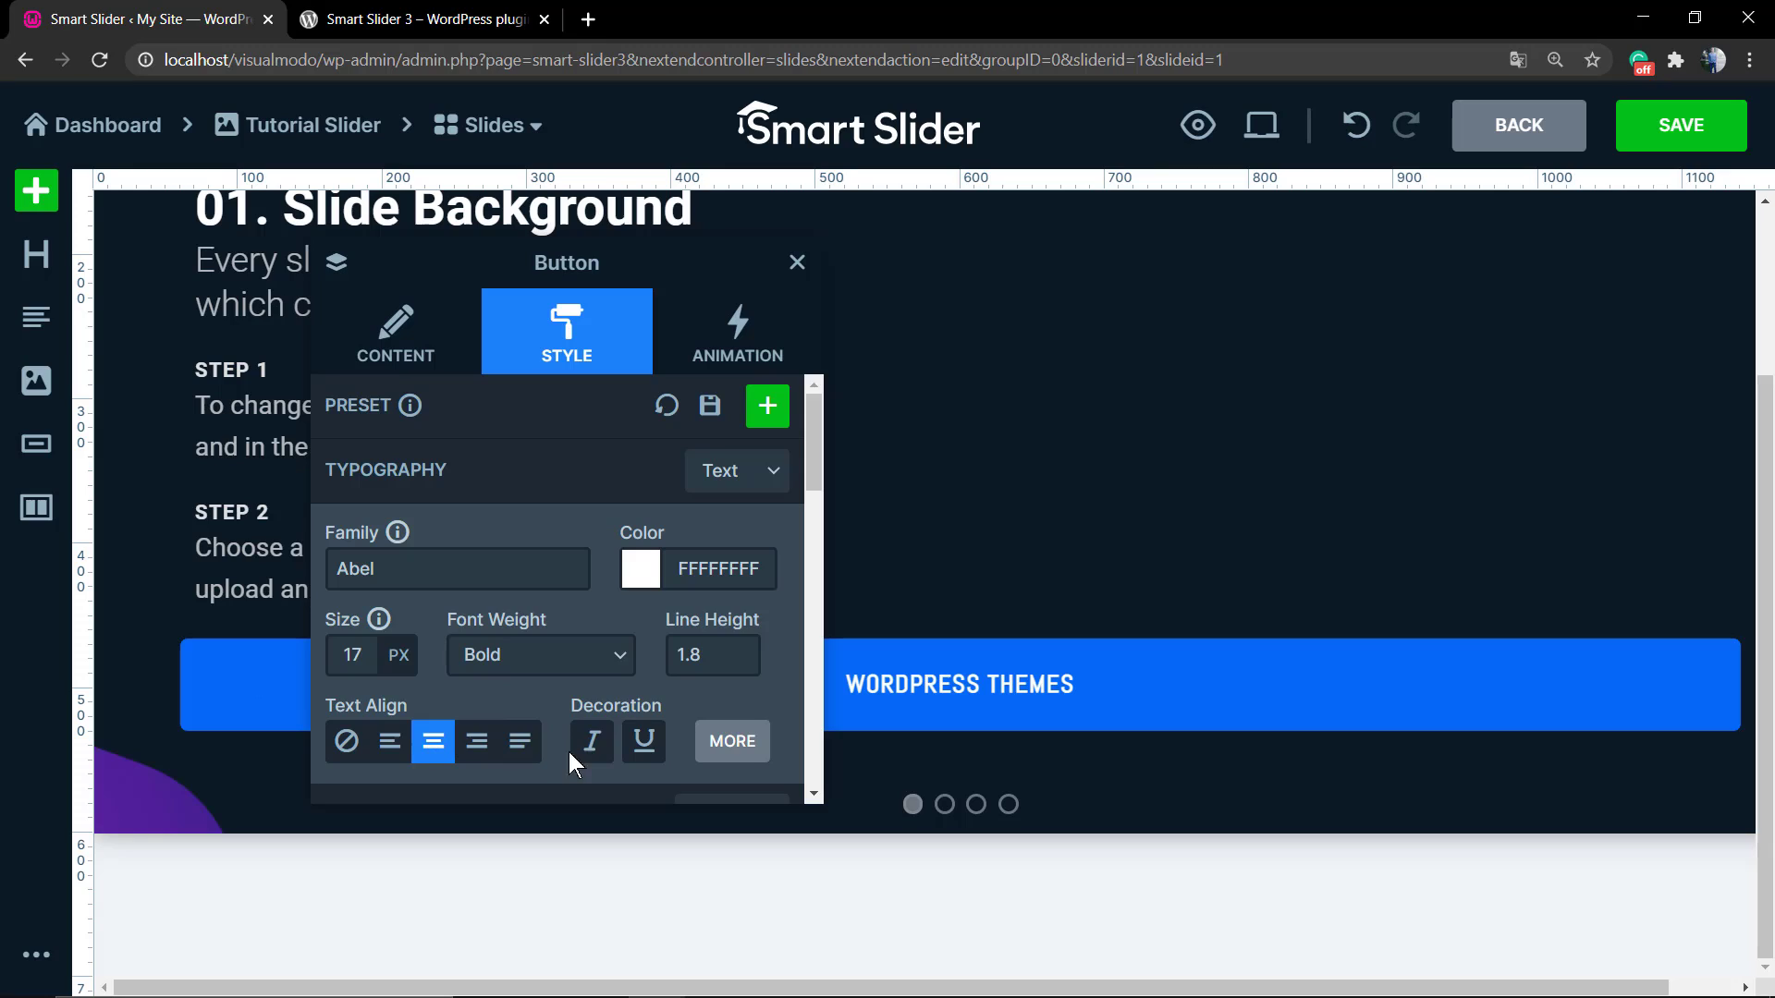
{"action": "left_click", "coordinate": [593, 745]}
{"action": "left_click", "coordinate": [592, 749]}
{"action": "left_click", "coordinate": [631, 754]}
{"action": "left_click", "coordinate": [632, 759]}
{"action": "scroll", "coordinate": [680, 680], "scroll_direction": "down", "scroll_amount": 2}
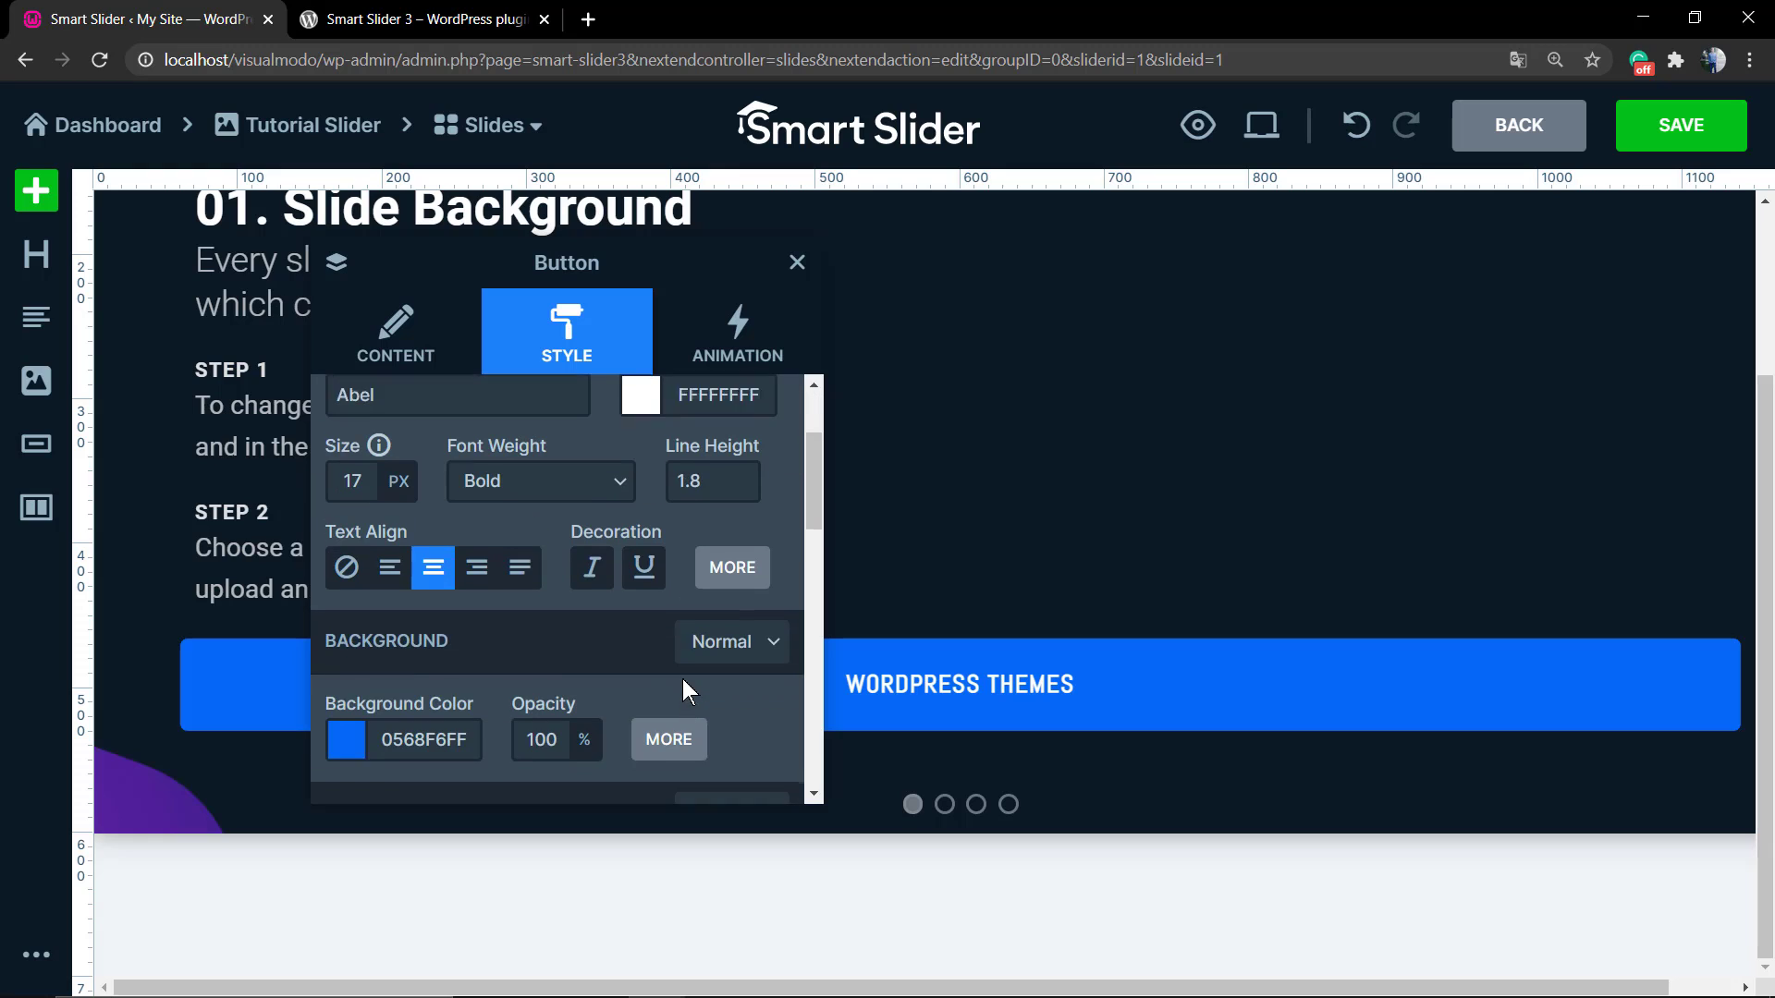
{"action": "scroll", "coordinate": [678, 690], "scroll_direction": "down", "scroll_amount": 1}
{"action": "scroll", "coordinate": [652, 687], "scroll_direction": "down", "scroll_amount": 2}
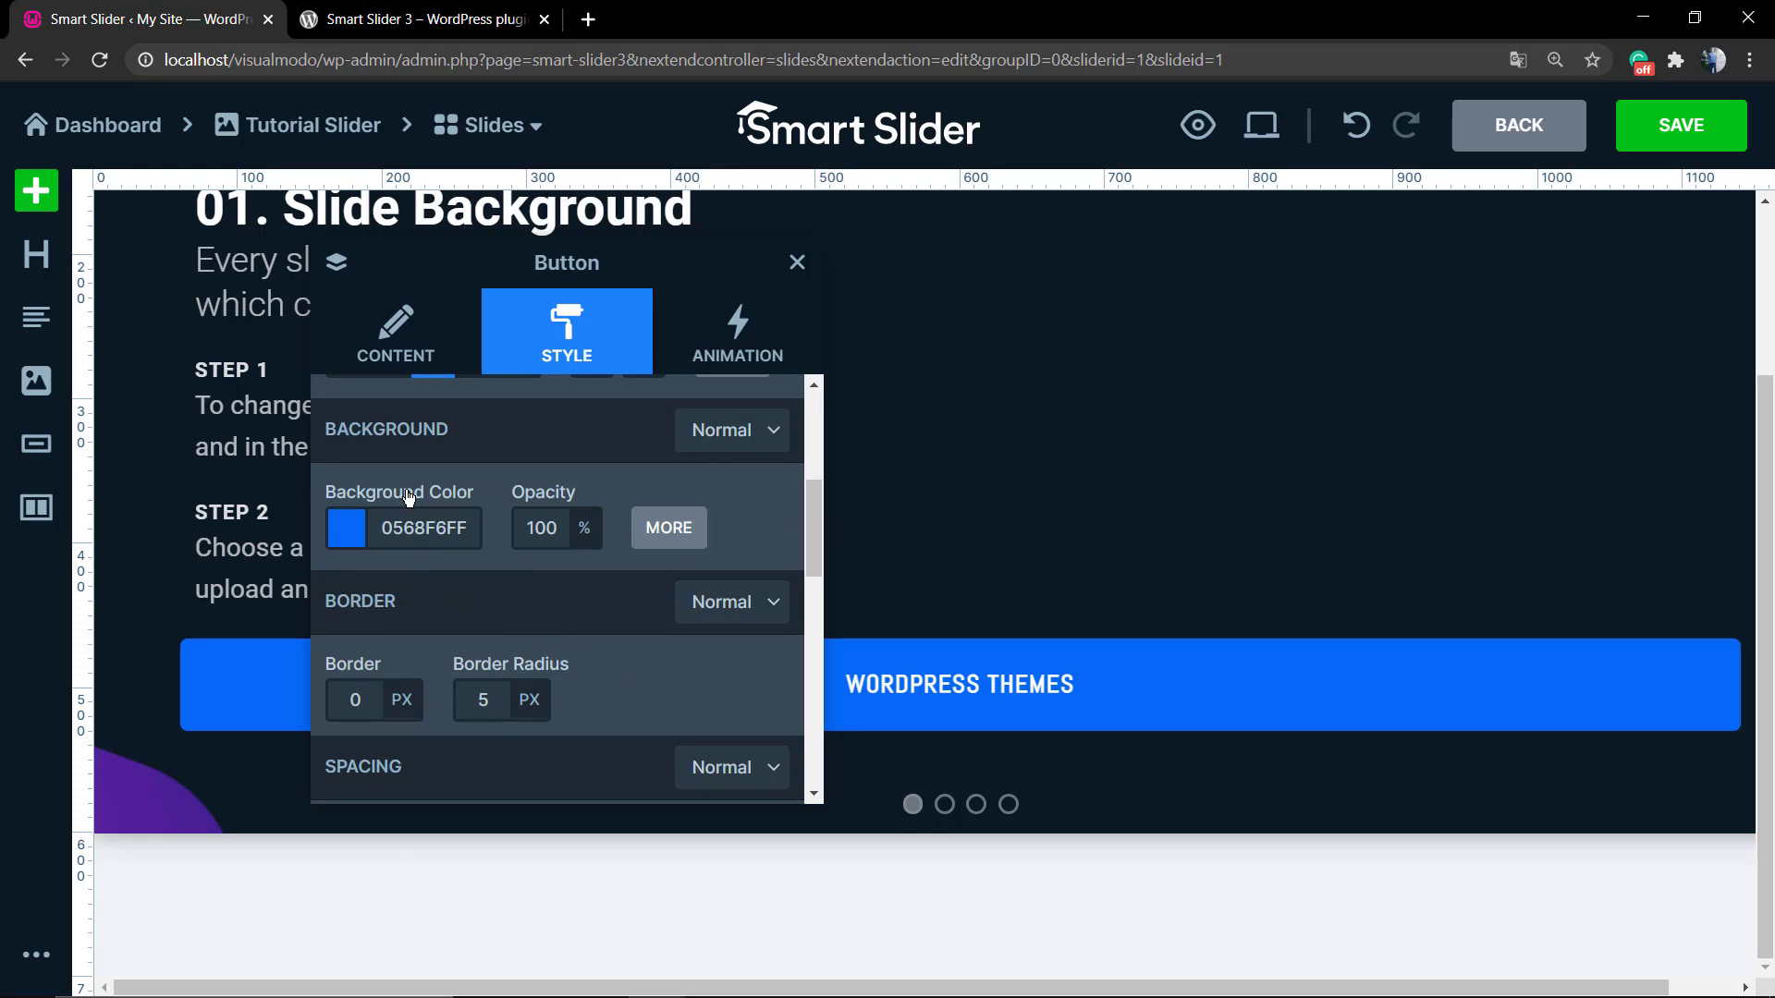
Step: Change the button background colour from blue to the green 27AE60FF preset
{"action": "left_click", "coordinate": [424, 529]}
{"action": "left_click", "coordinate": [384, 529]}
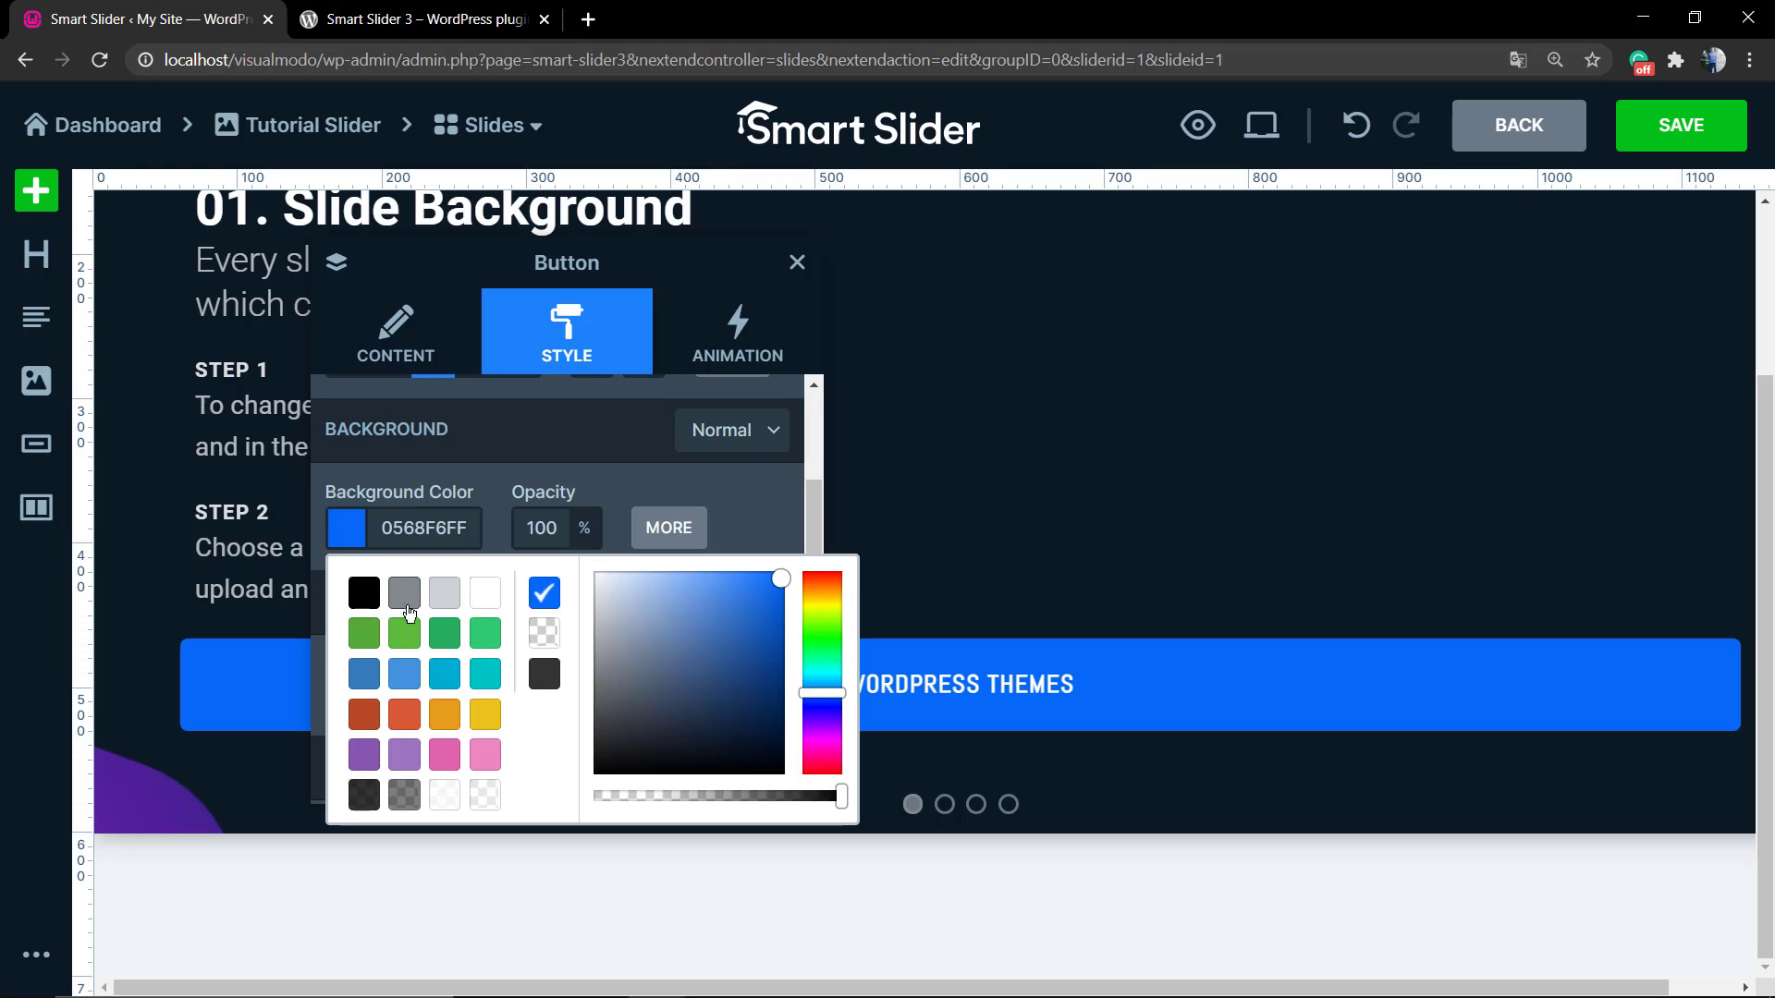
{"action": "left_click", "coordinate": [445, 640]}
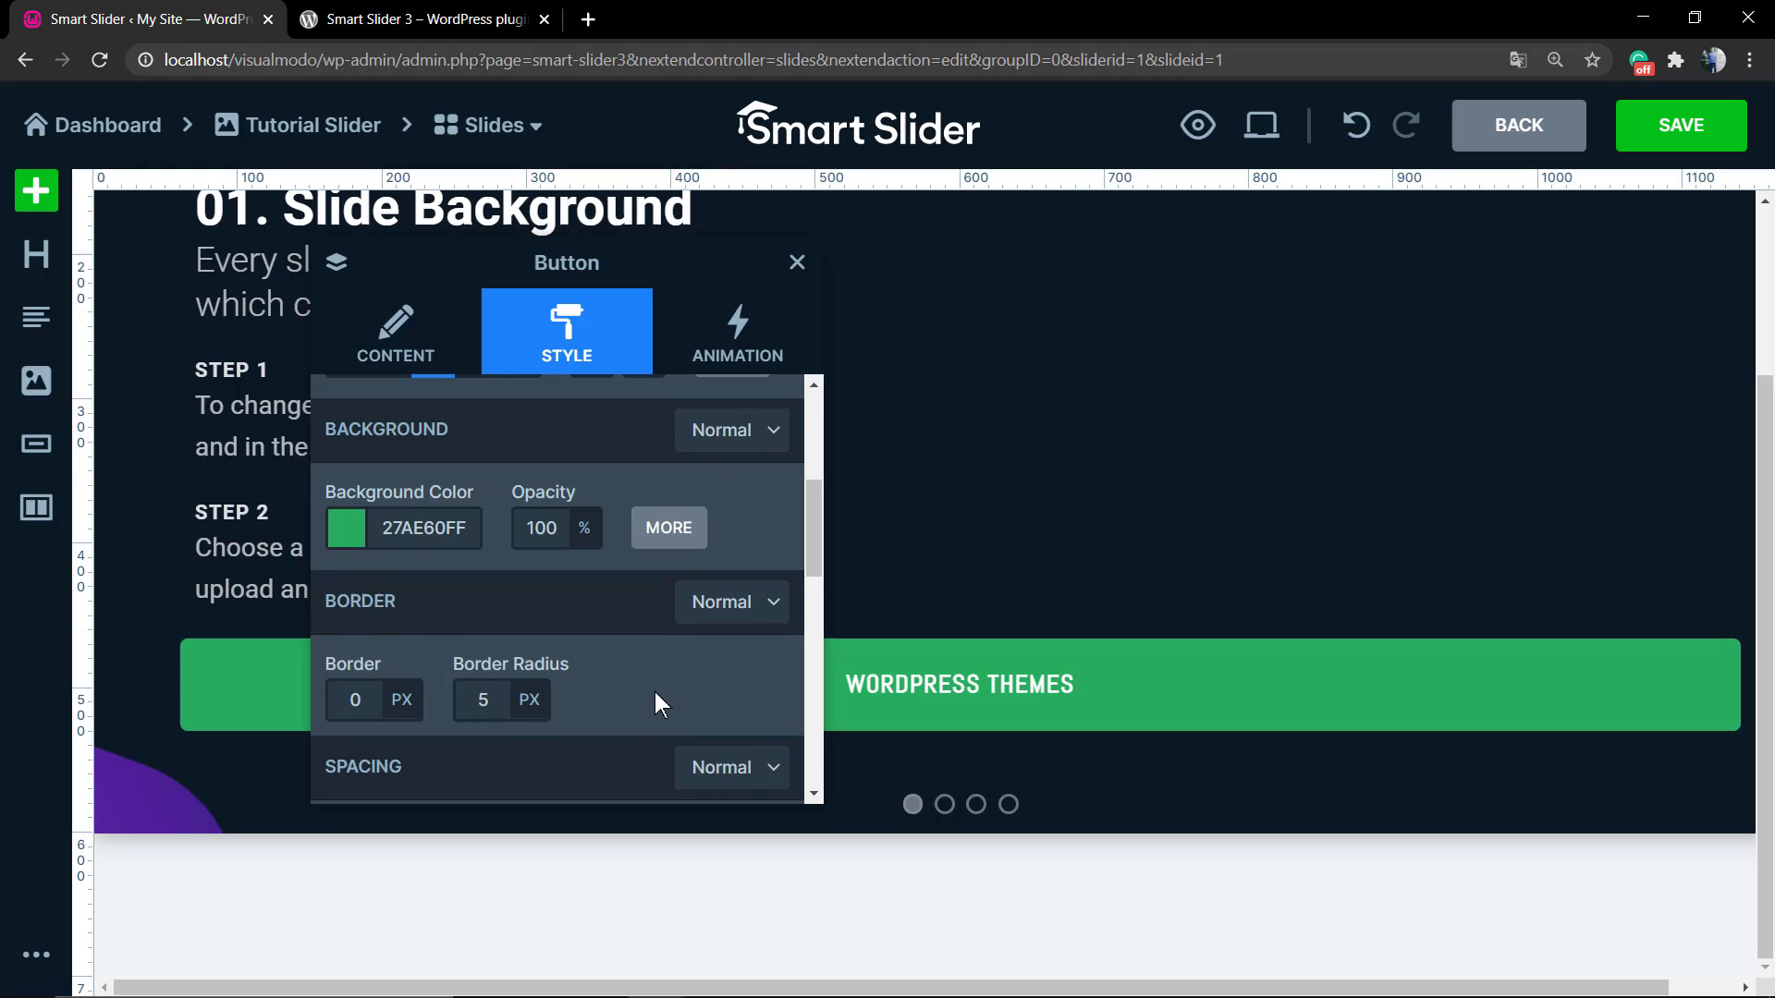
{"action": "scroll", "coordinate": [521, 654], "scroll_direction": "down", "scroll_amount": 1}
{"action": "scroll", "coordinate": [500, 624], "scroll_direction": "down", "scroll_amount": 1}
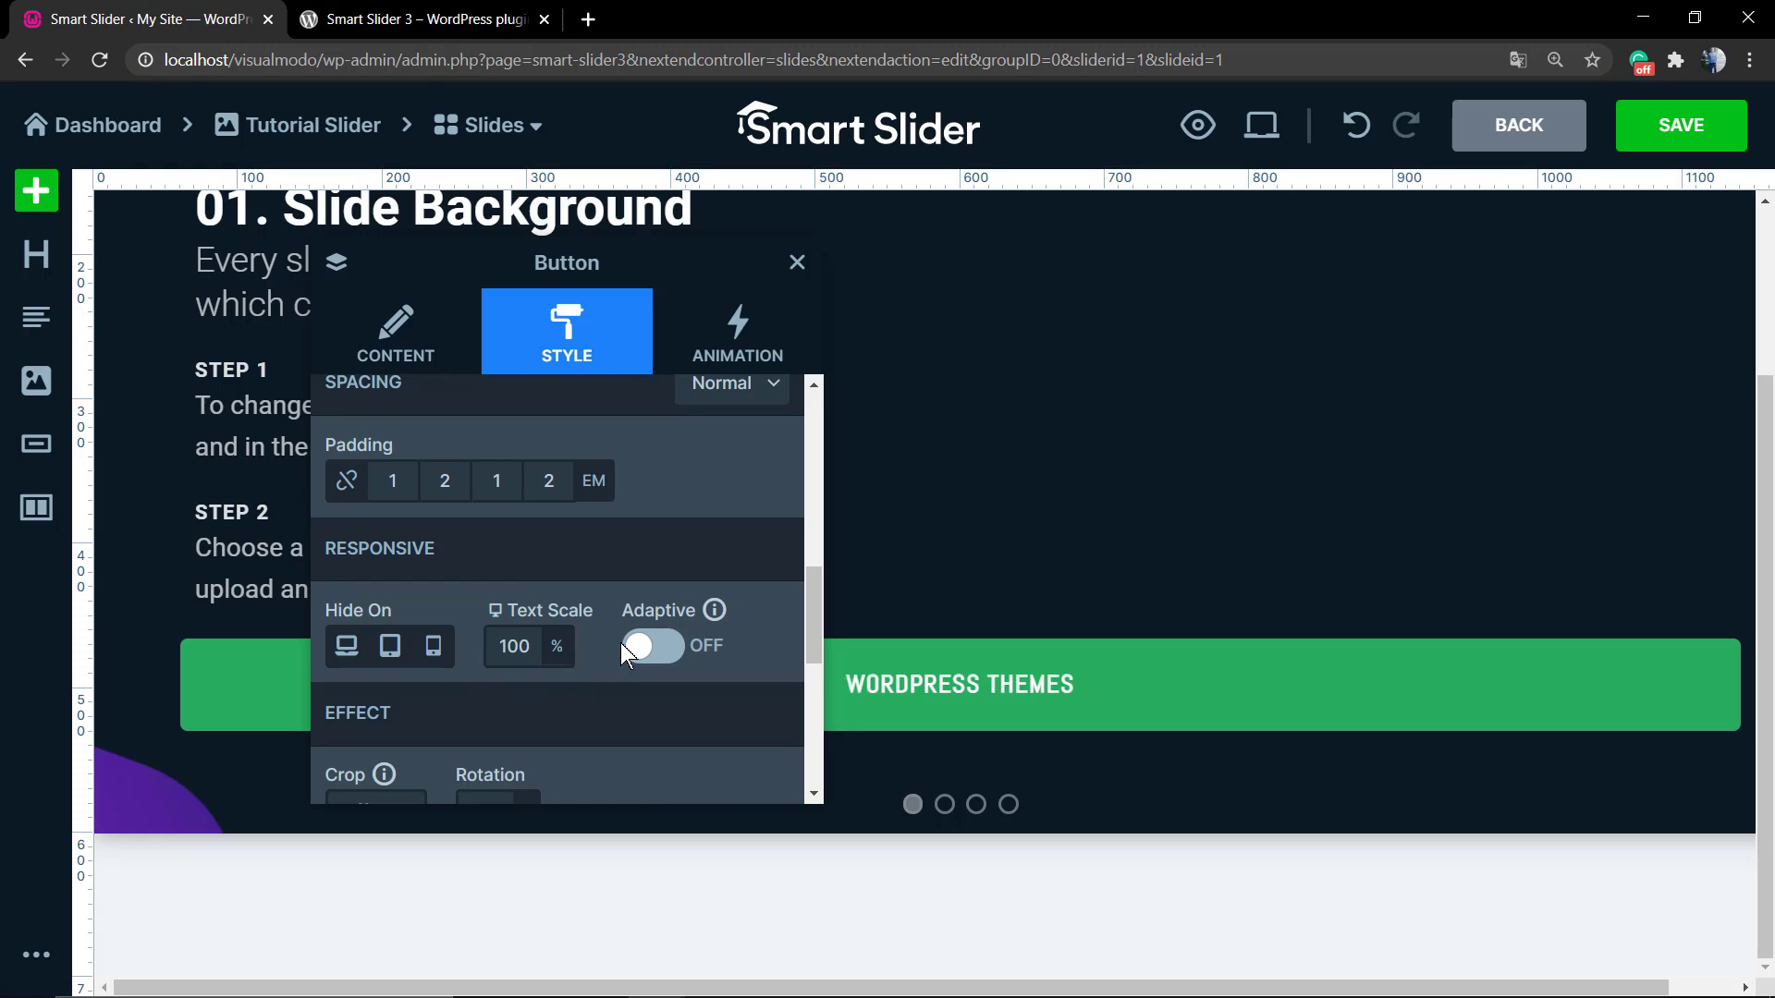
{"action": "scroll", "coordinate": [623, 649], "scroll_direction": "down", "scroll_amount": 1}
{"action": "scroll", "coordinate": [537, 628], "scroll_direction": "down", "scroll_amount": 1}
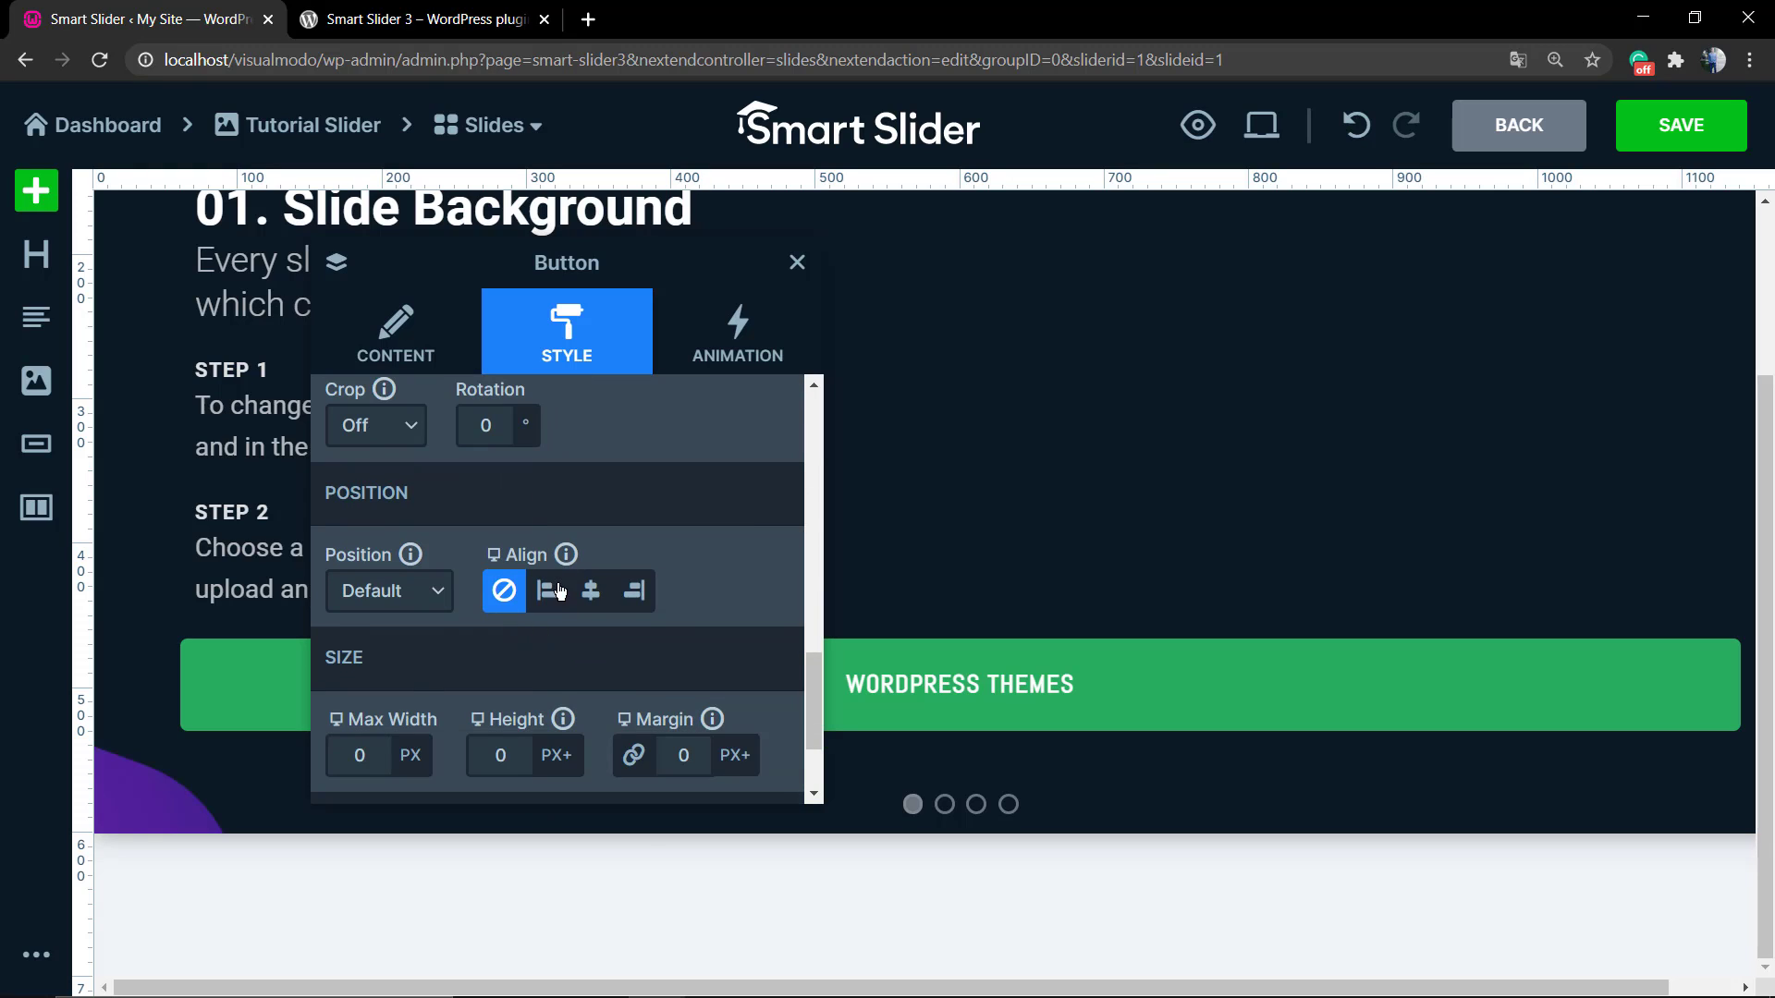
{"action": "left_click", "coordinate": [488, 426]}
{"action": "double_click", "coordinate": [486, 426]}
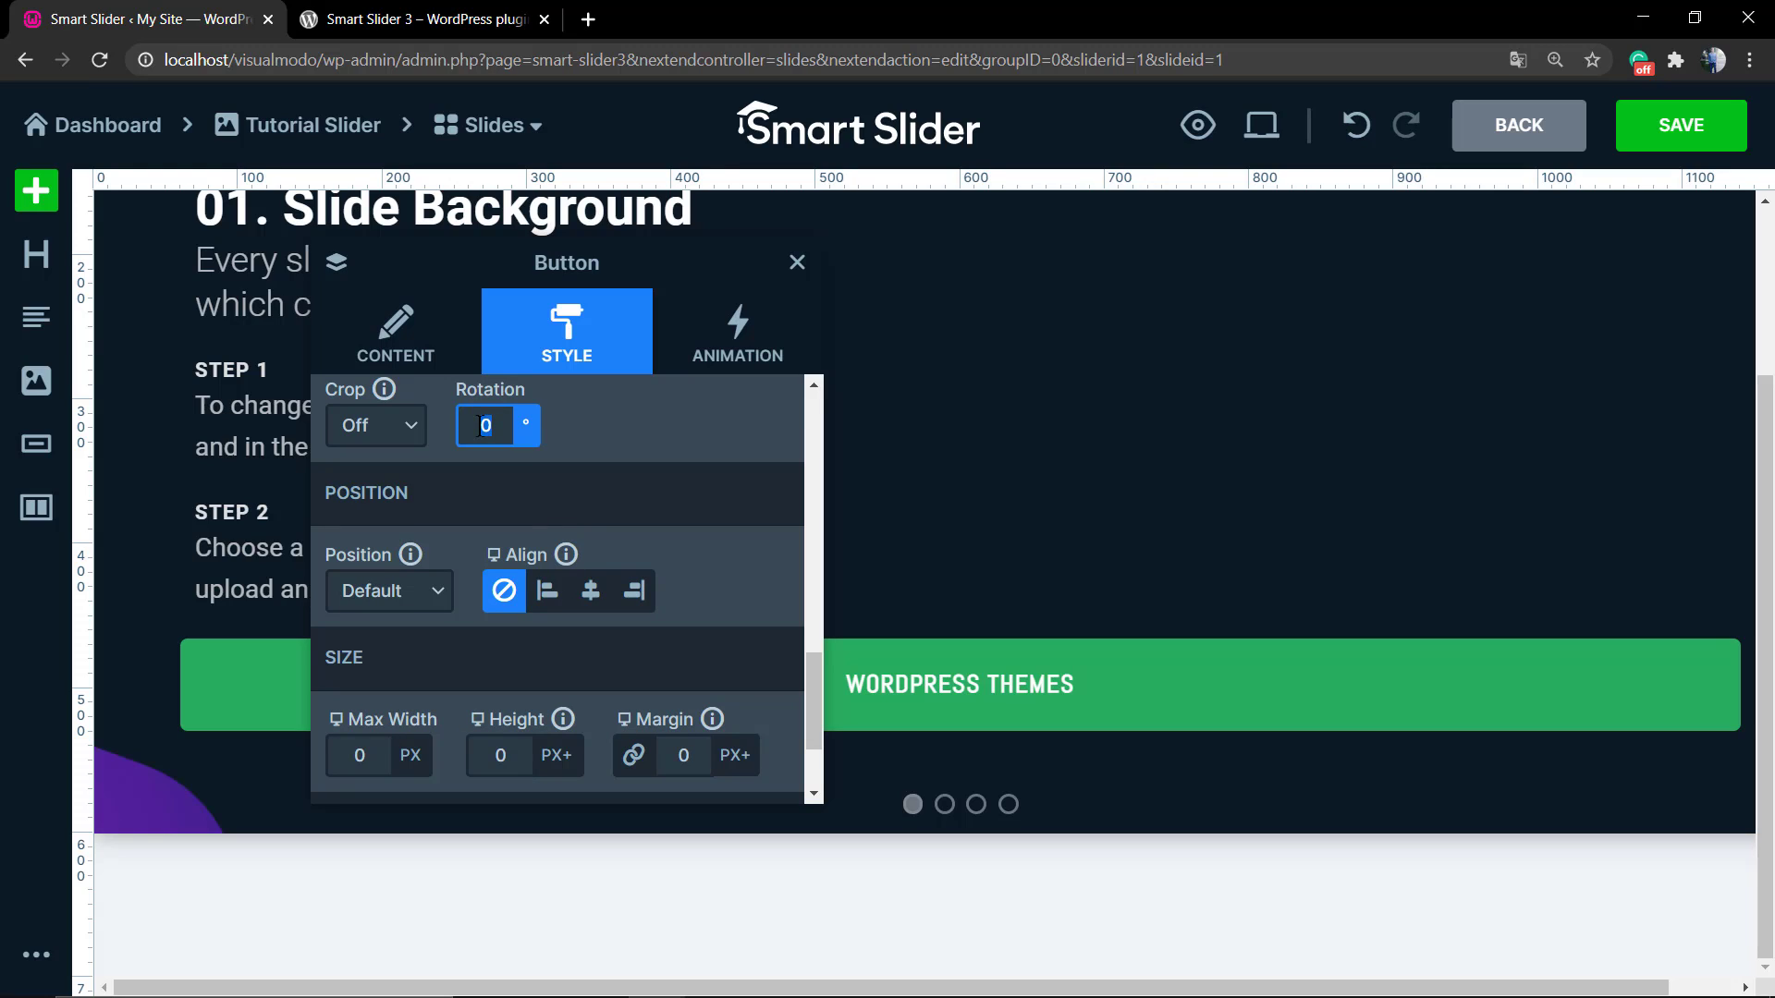
{"action": "type", "text": "2"}
{"action": "type", "text": "54"}
{"action": "key", "text": "BackSpace"}
{"action": "key", "text": "BackSpace"}
{"action": "type", "text": "0"}
{"action": "left_click", "coordinate": [646, 445]}
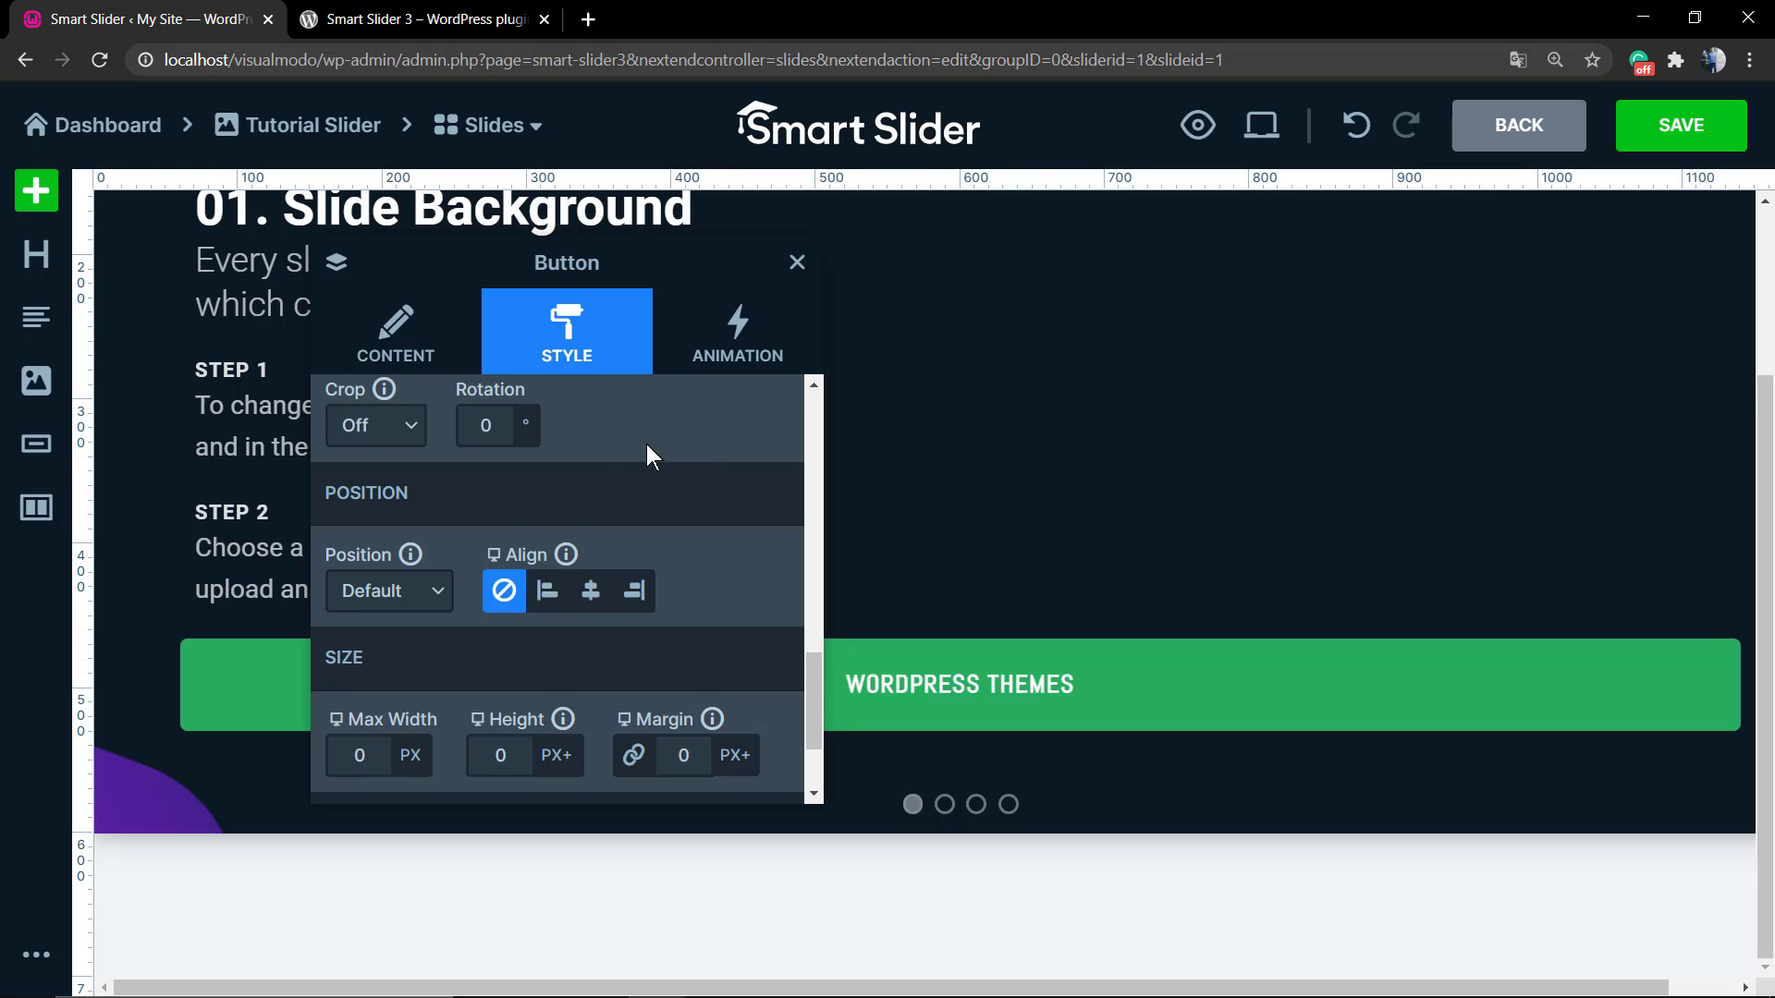
{"action": "left_click", "coordinate": [594, 598]}
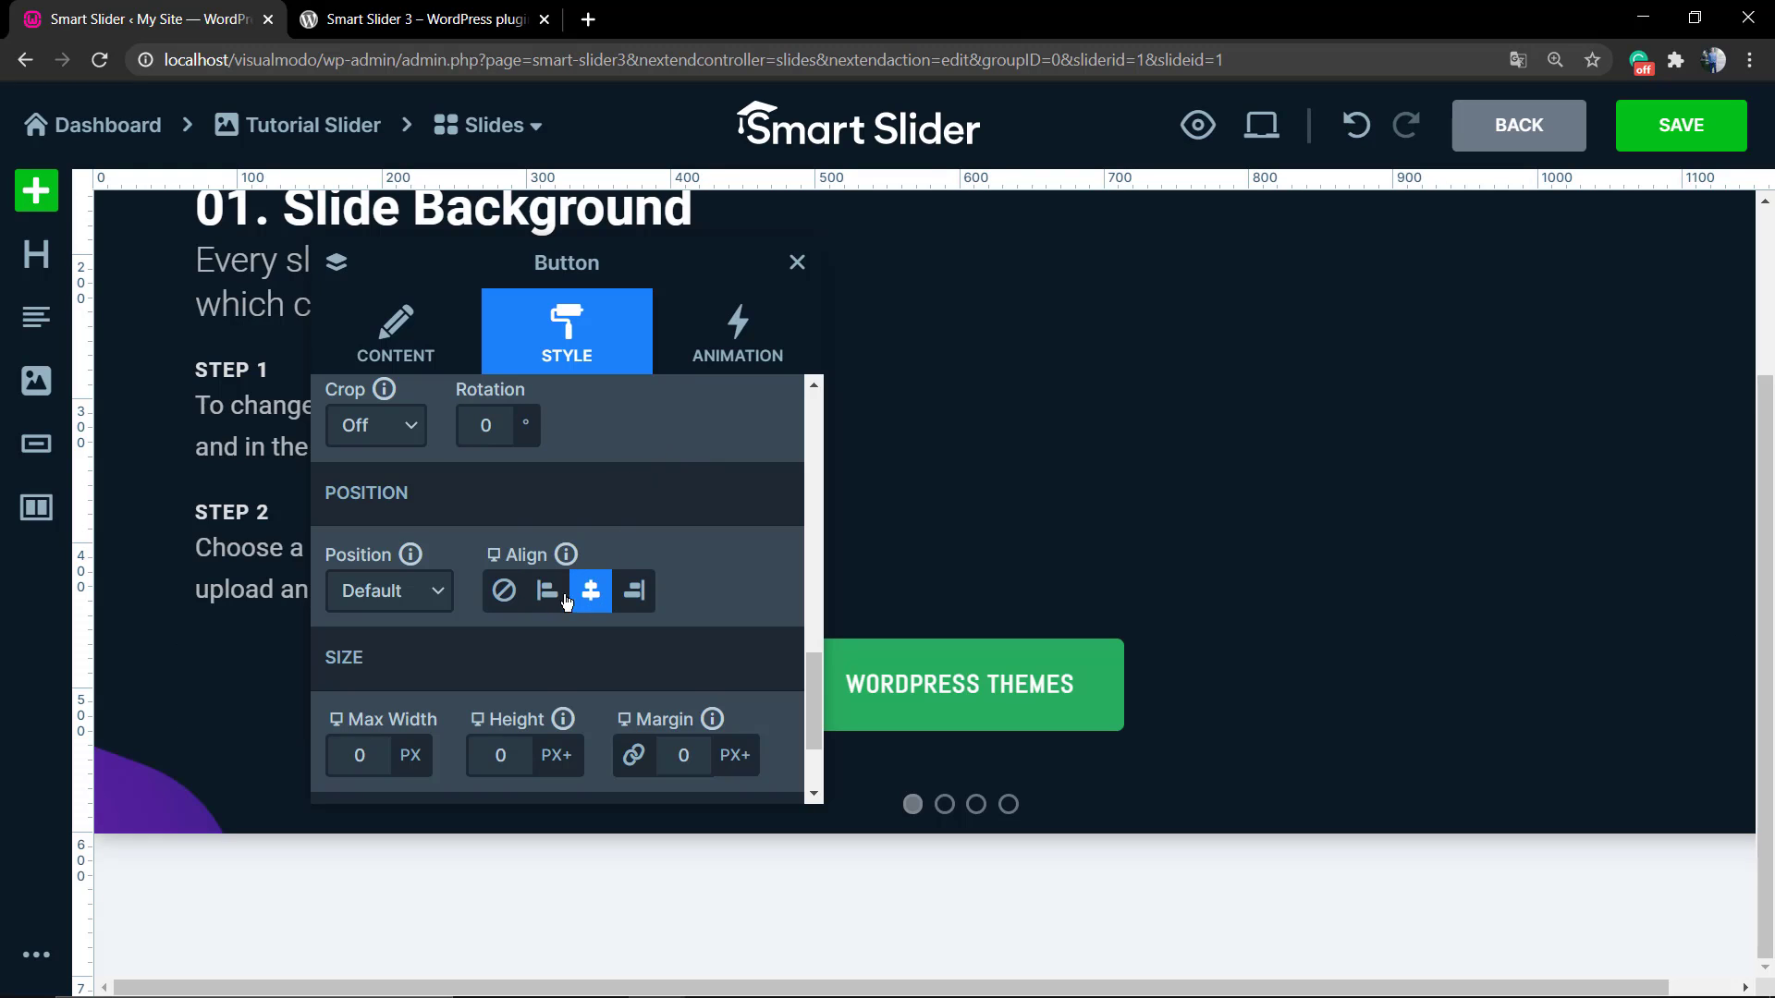
{"action": "left_click", "coordinate": [547, 595]}
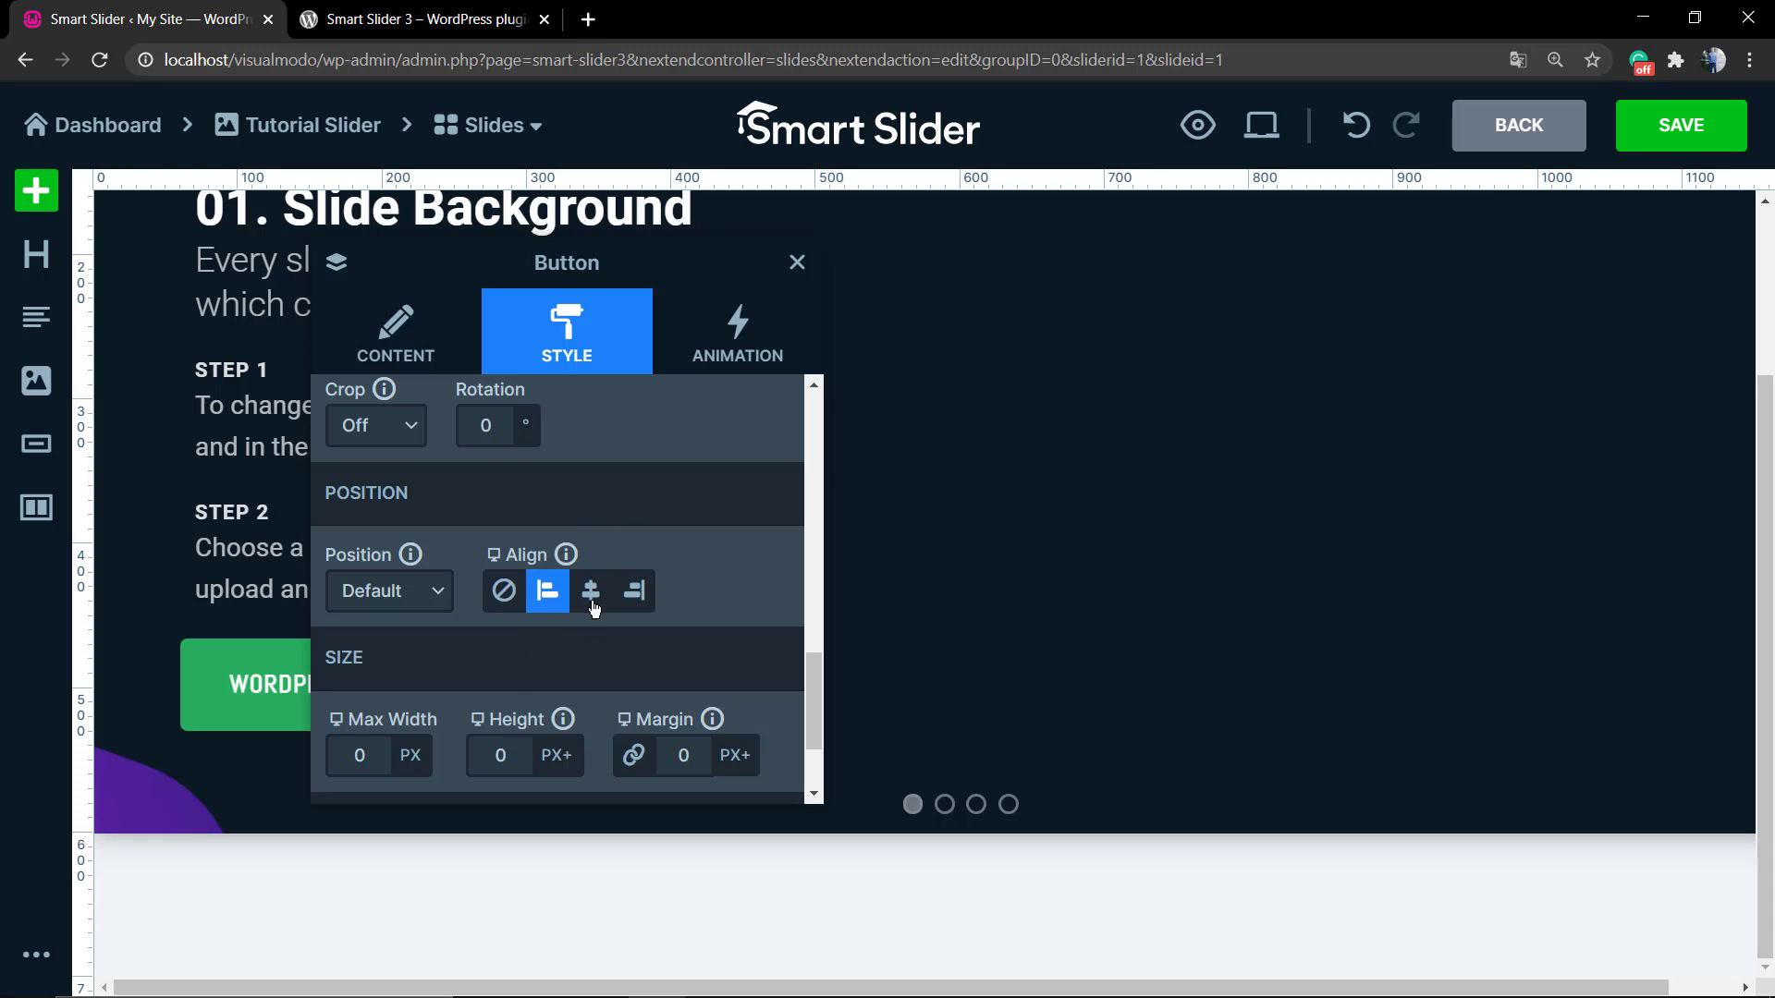
{"action": "left_click", "coordinate": [593, 596]}
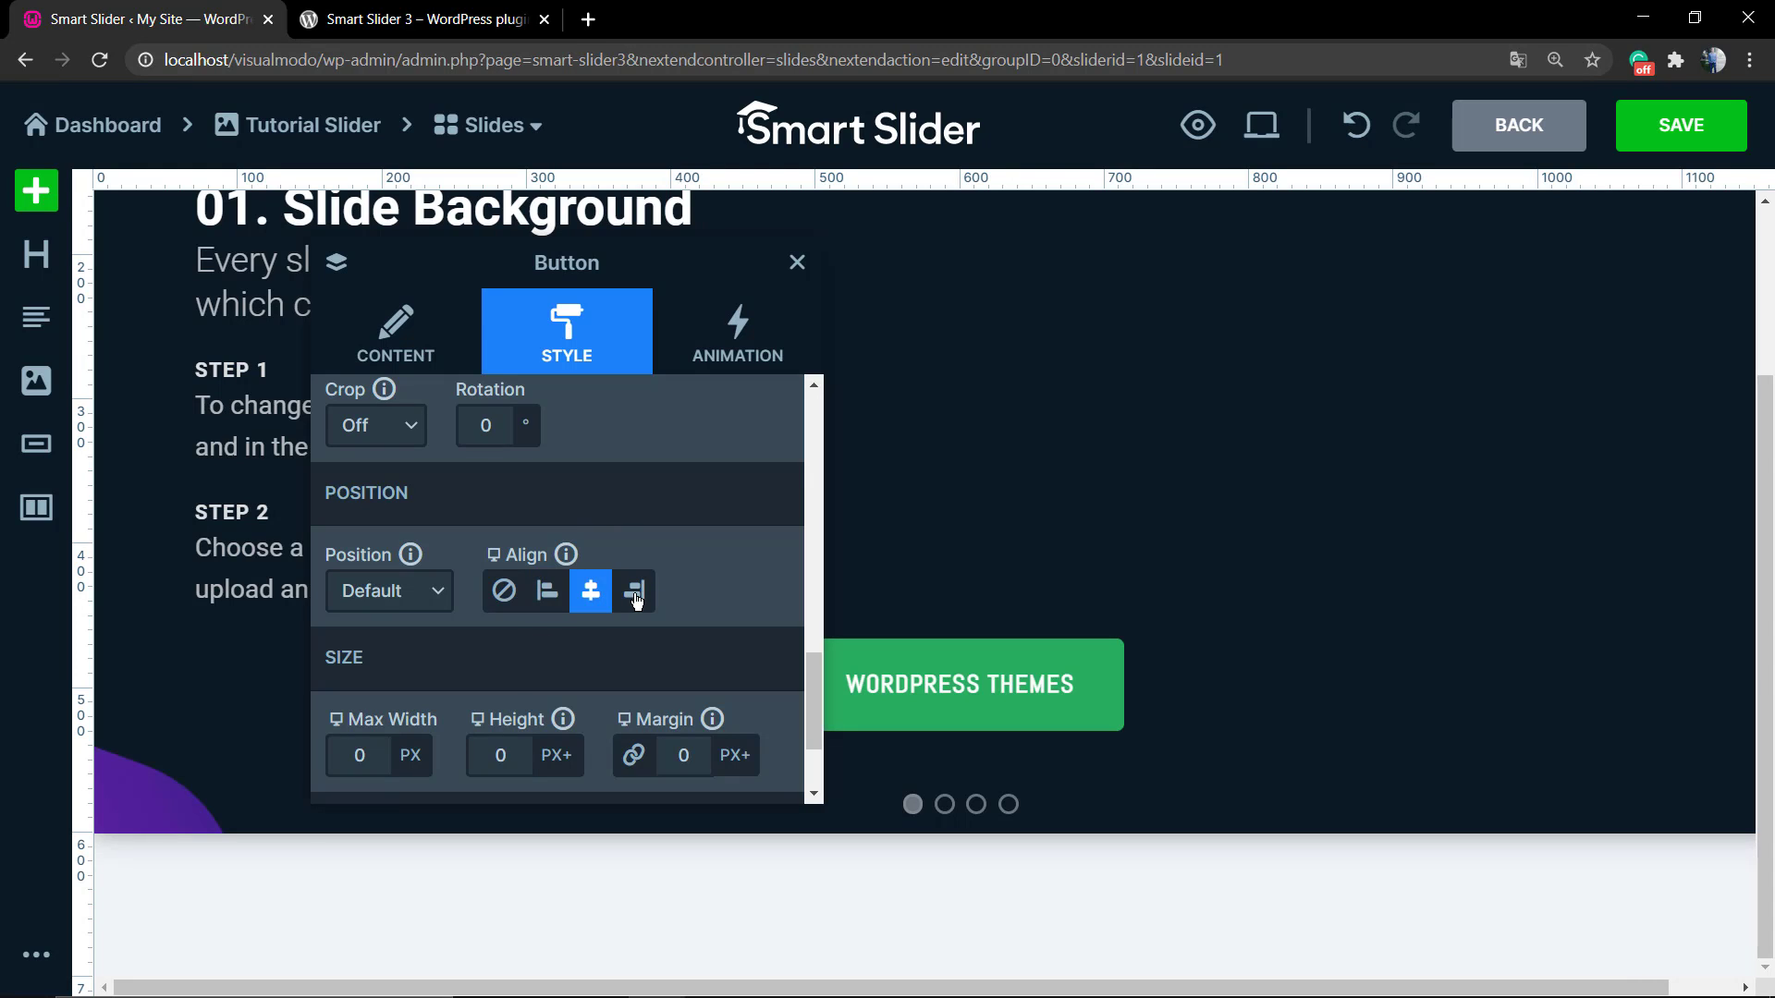
{"action": "left_click", "coordinate": [505, 592]}
{"action": "scroll", "coordinate": [587, 625], "scroll_direction": "down", "scroll_amount": 1}
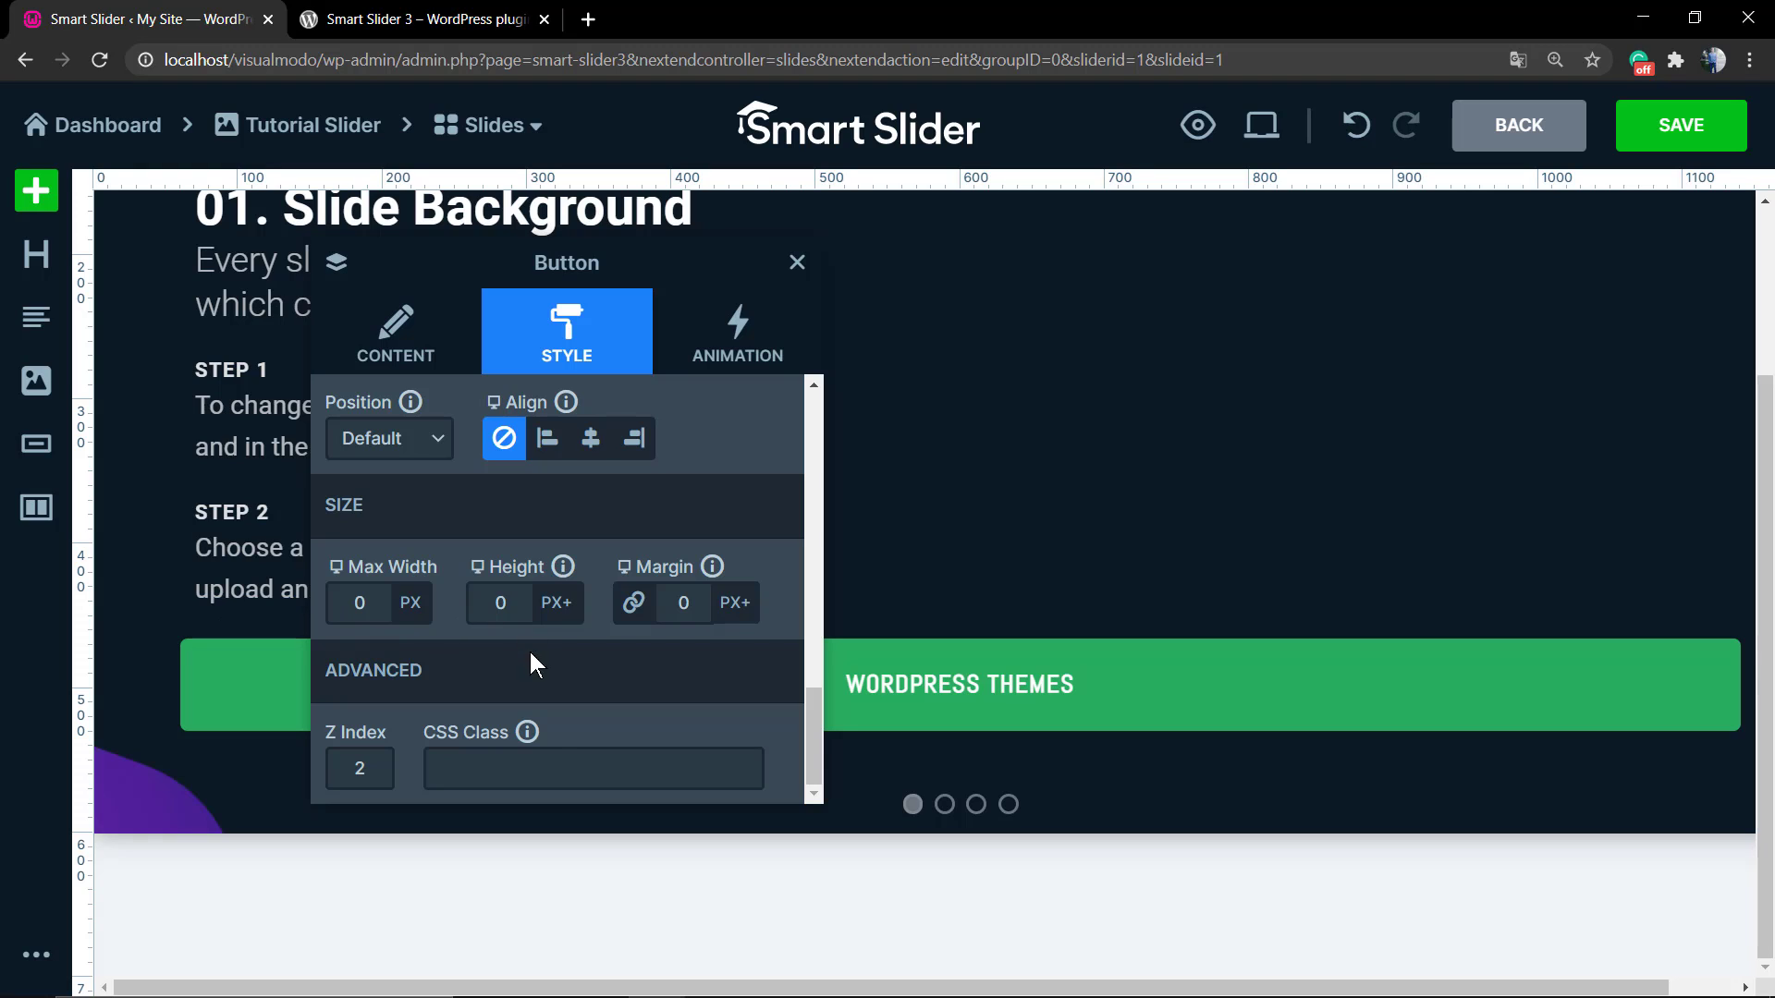
{"action": "scroll", "coordinate": [596, 473], "scroll_direction": "up", "scroll_amount": 1}
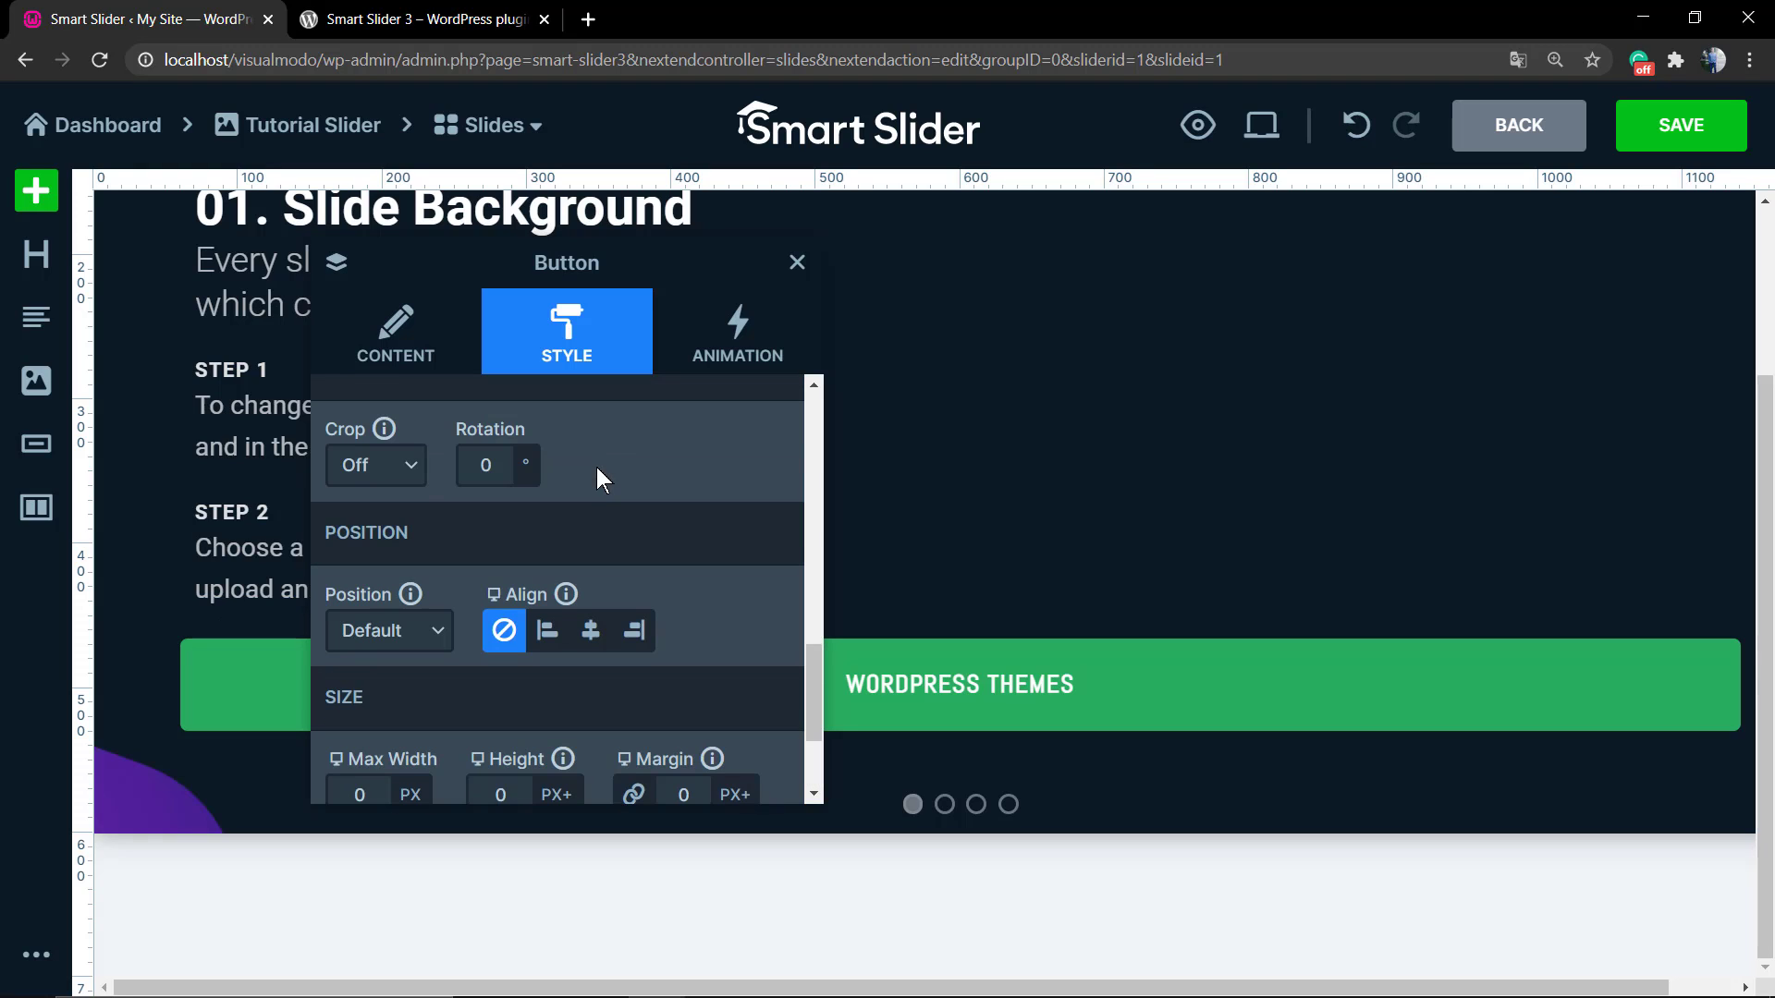
{"action": "scroll", "coordinate": [681, 431], "scroll_direction": "up", "scroll_amount": 1}
Step: Glance at the Animation settings, close the layer window and save the slide
{"action": "left_click", "coordinate": [708, 358]}
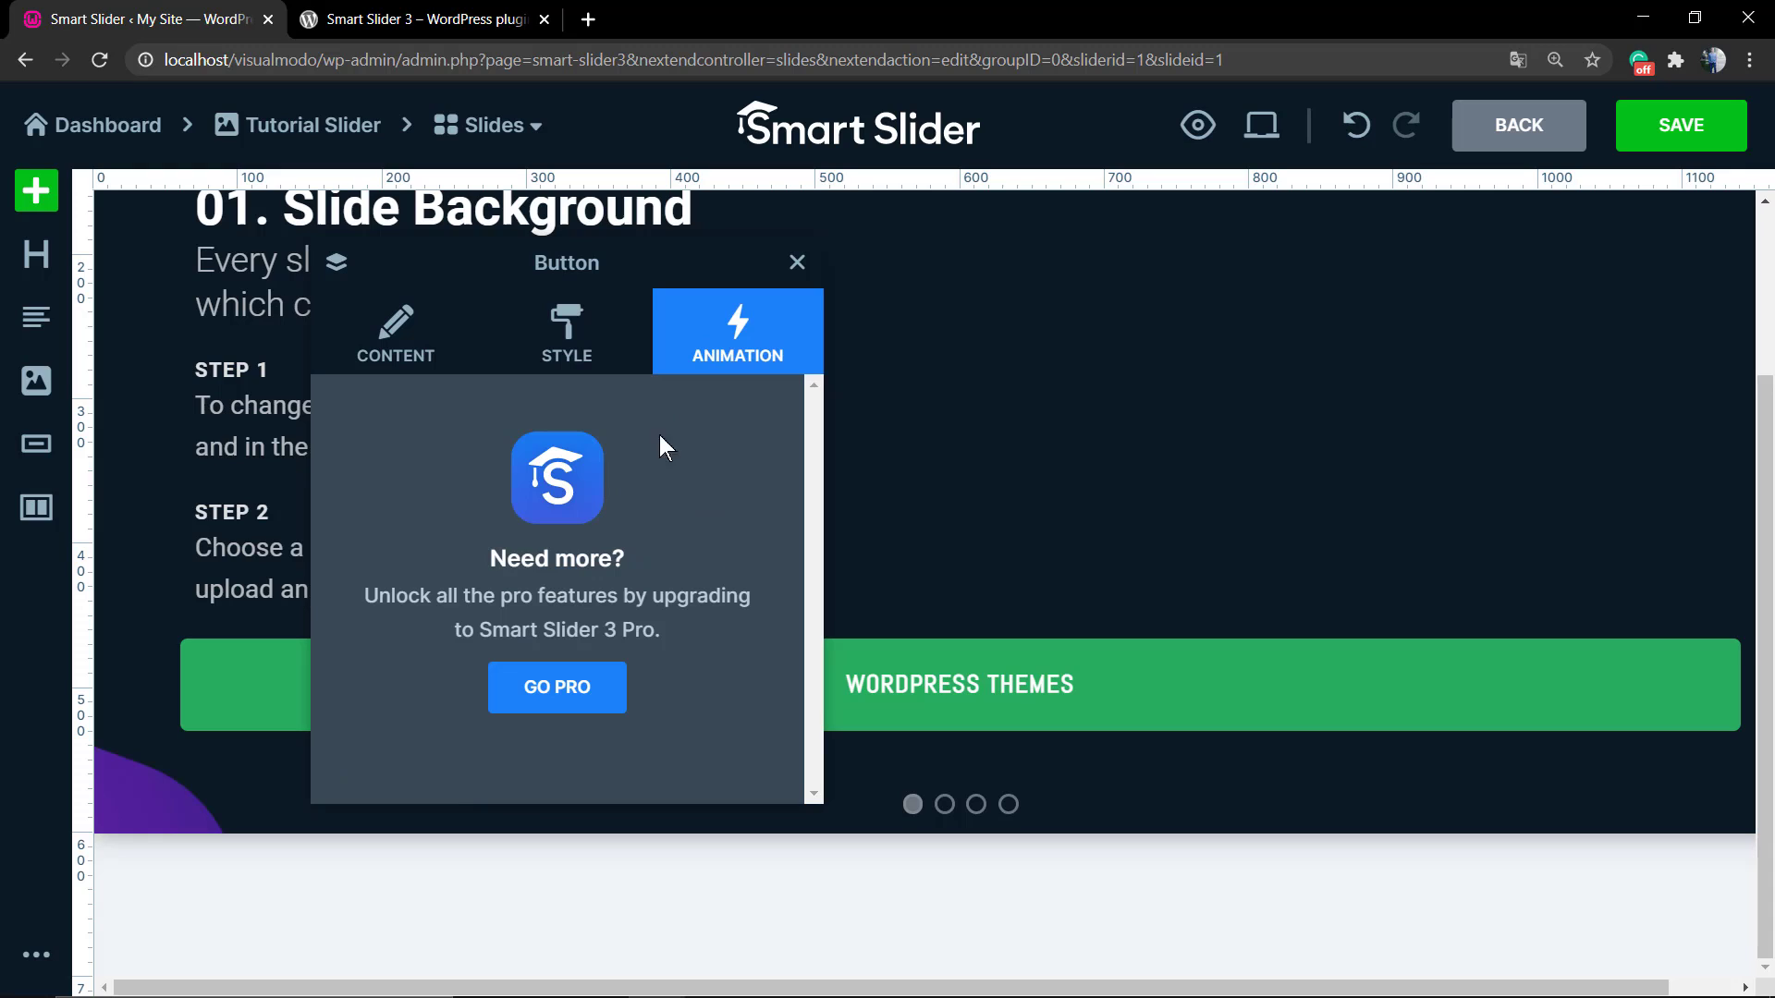
{"action": "left_click", "coordinate": [598, 354]}
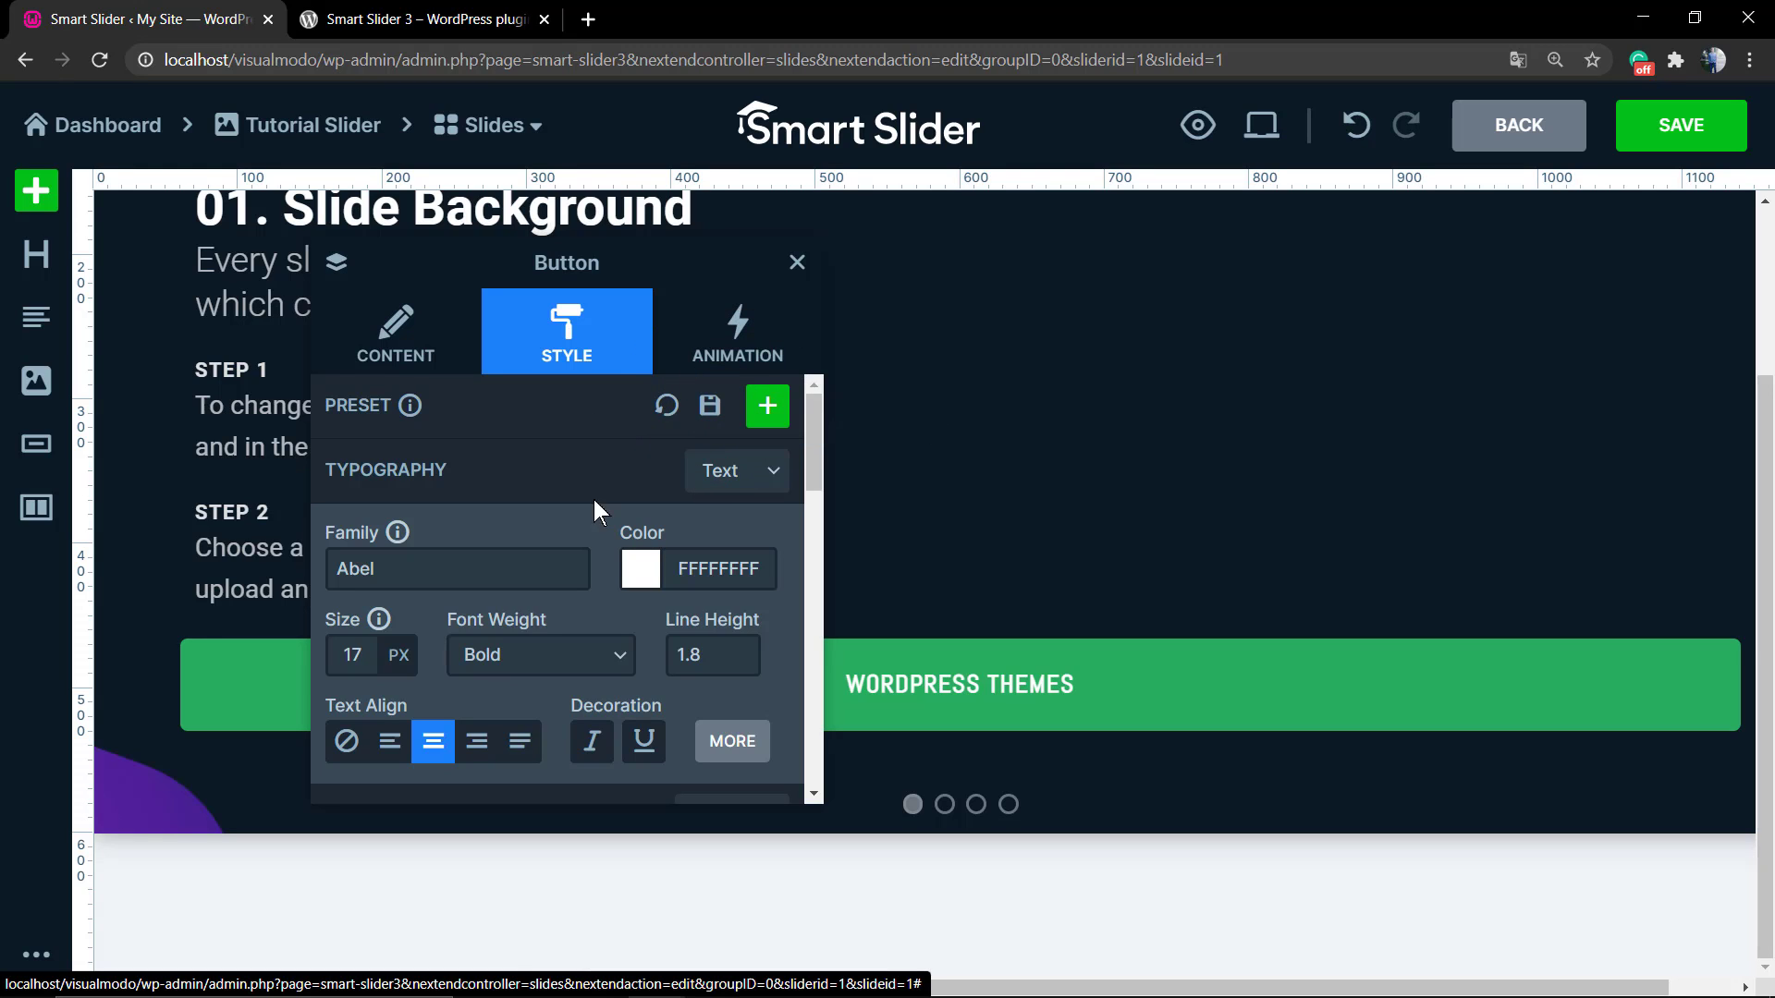
{"action": "scroll", "coordinate": [555, 571], "scroll_direction": "down", "scroll_amount": 5}
{"action": "scroll", "coordinate": [567, 579], "scroll_direction": "down", "scroll_amount": 5}
{"action": "scroll", "coordinate": [567, 579], "scroll_direction": "down", "scroll_amount": 5}
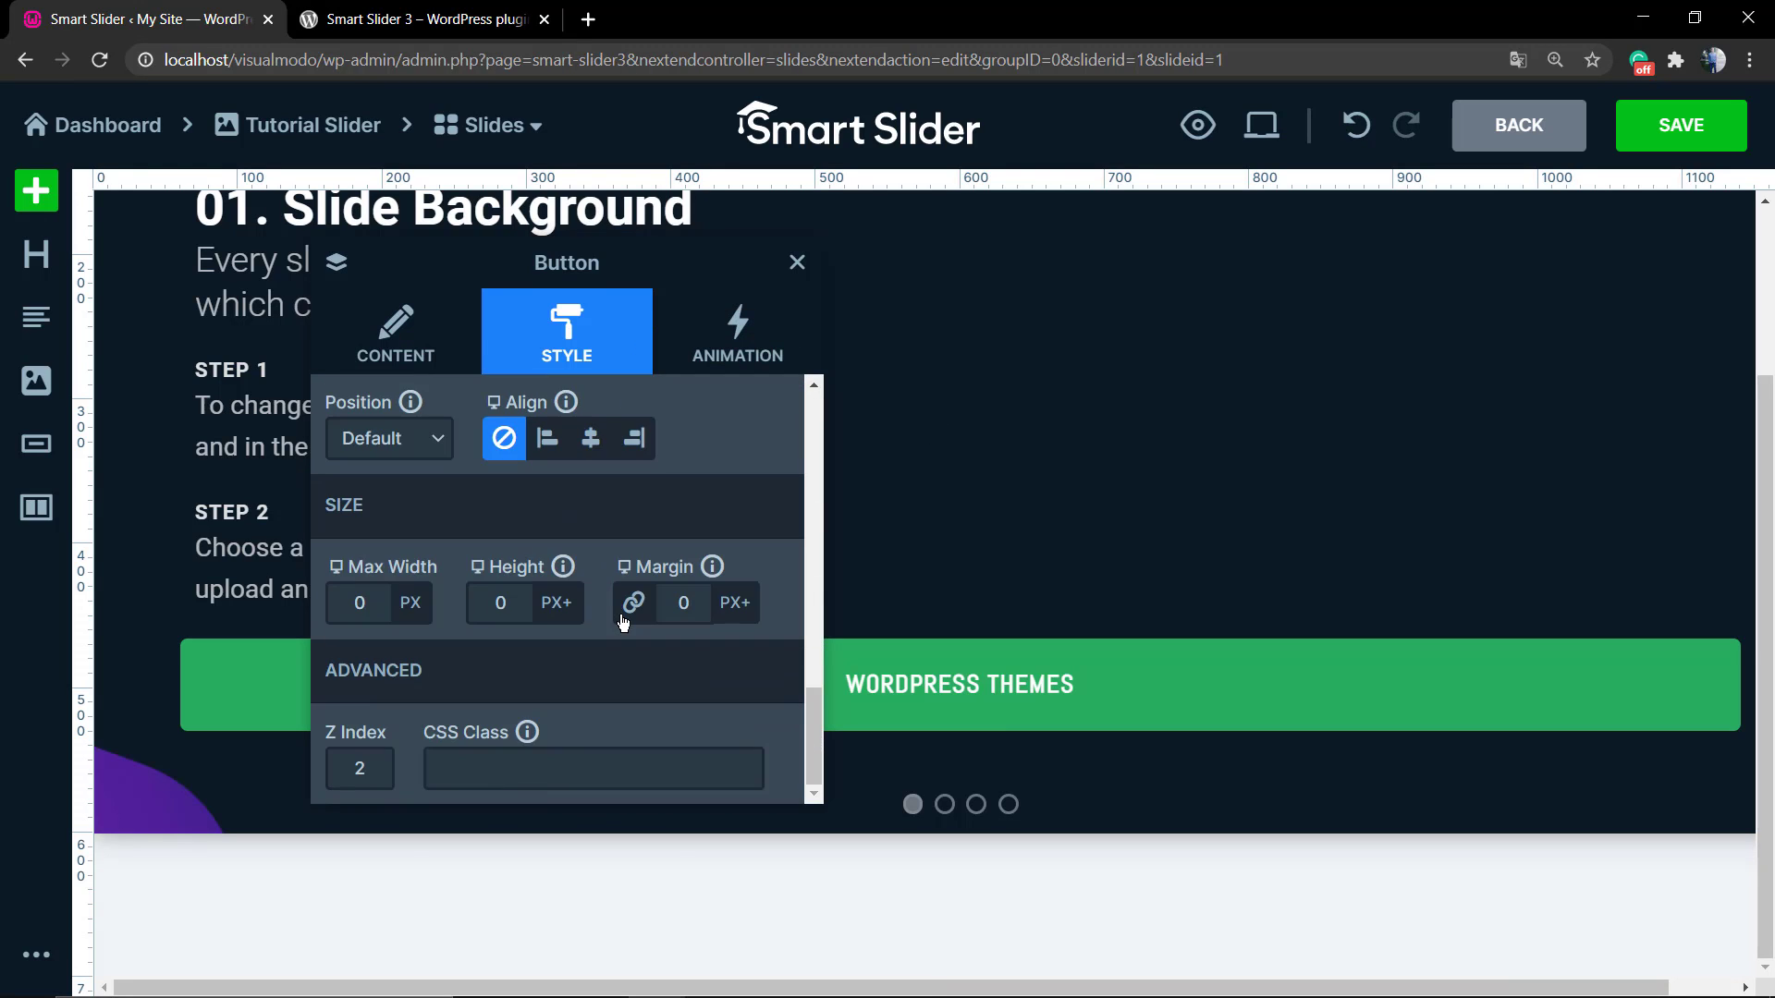
{"action": "left_click", "coordinate": [797, 263]}
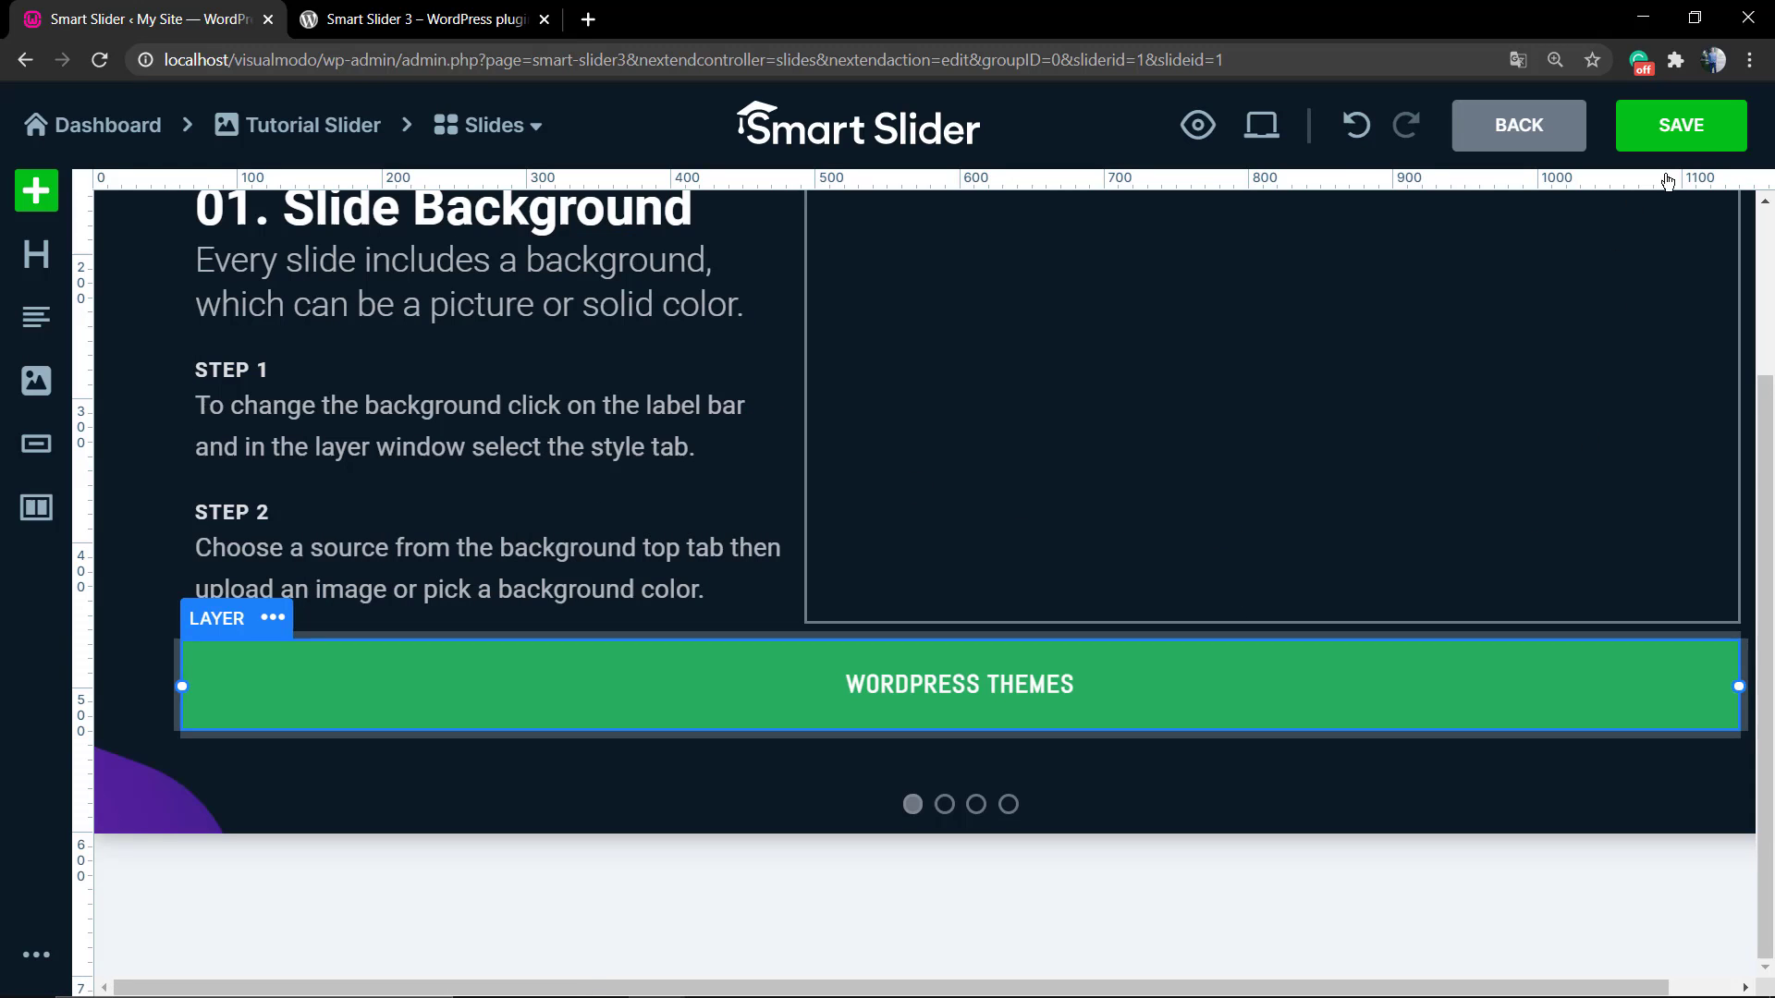
{"action": "left_click", "coordinate": [1717, 125]}
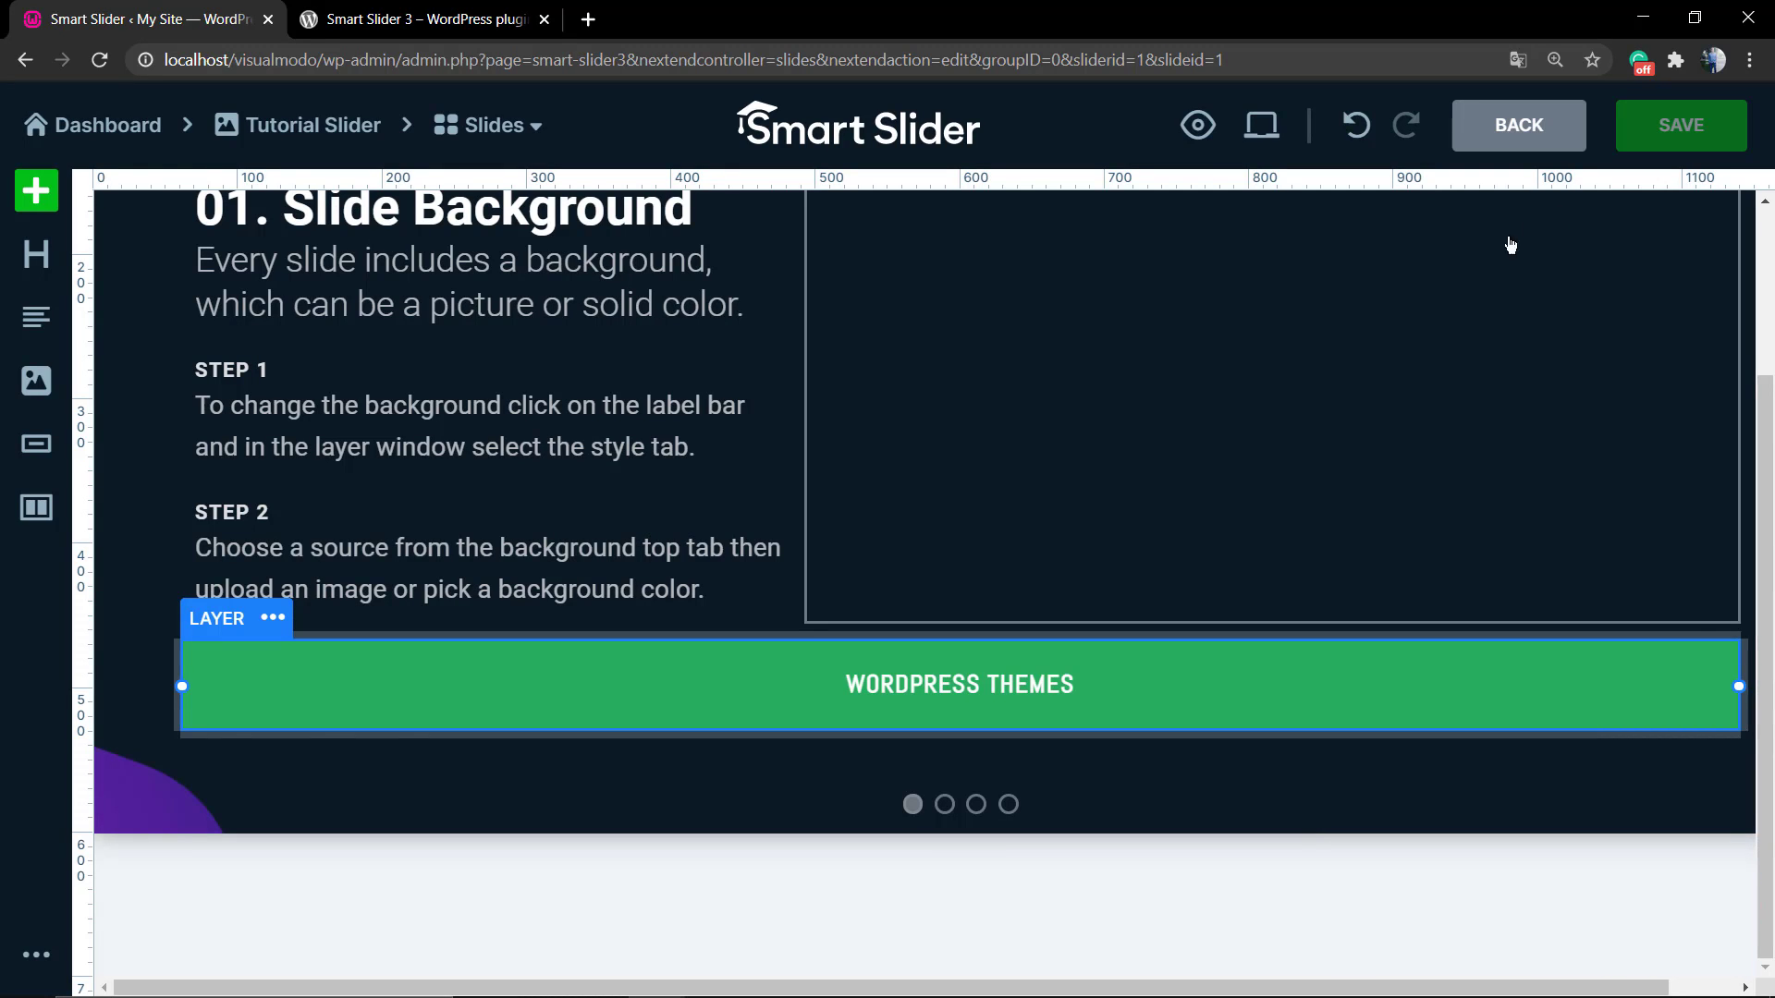
{"action": "scroll", "coordinate": [1253, 388], "scroll_direction": "up", "scroll_amount": 3}
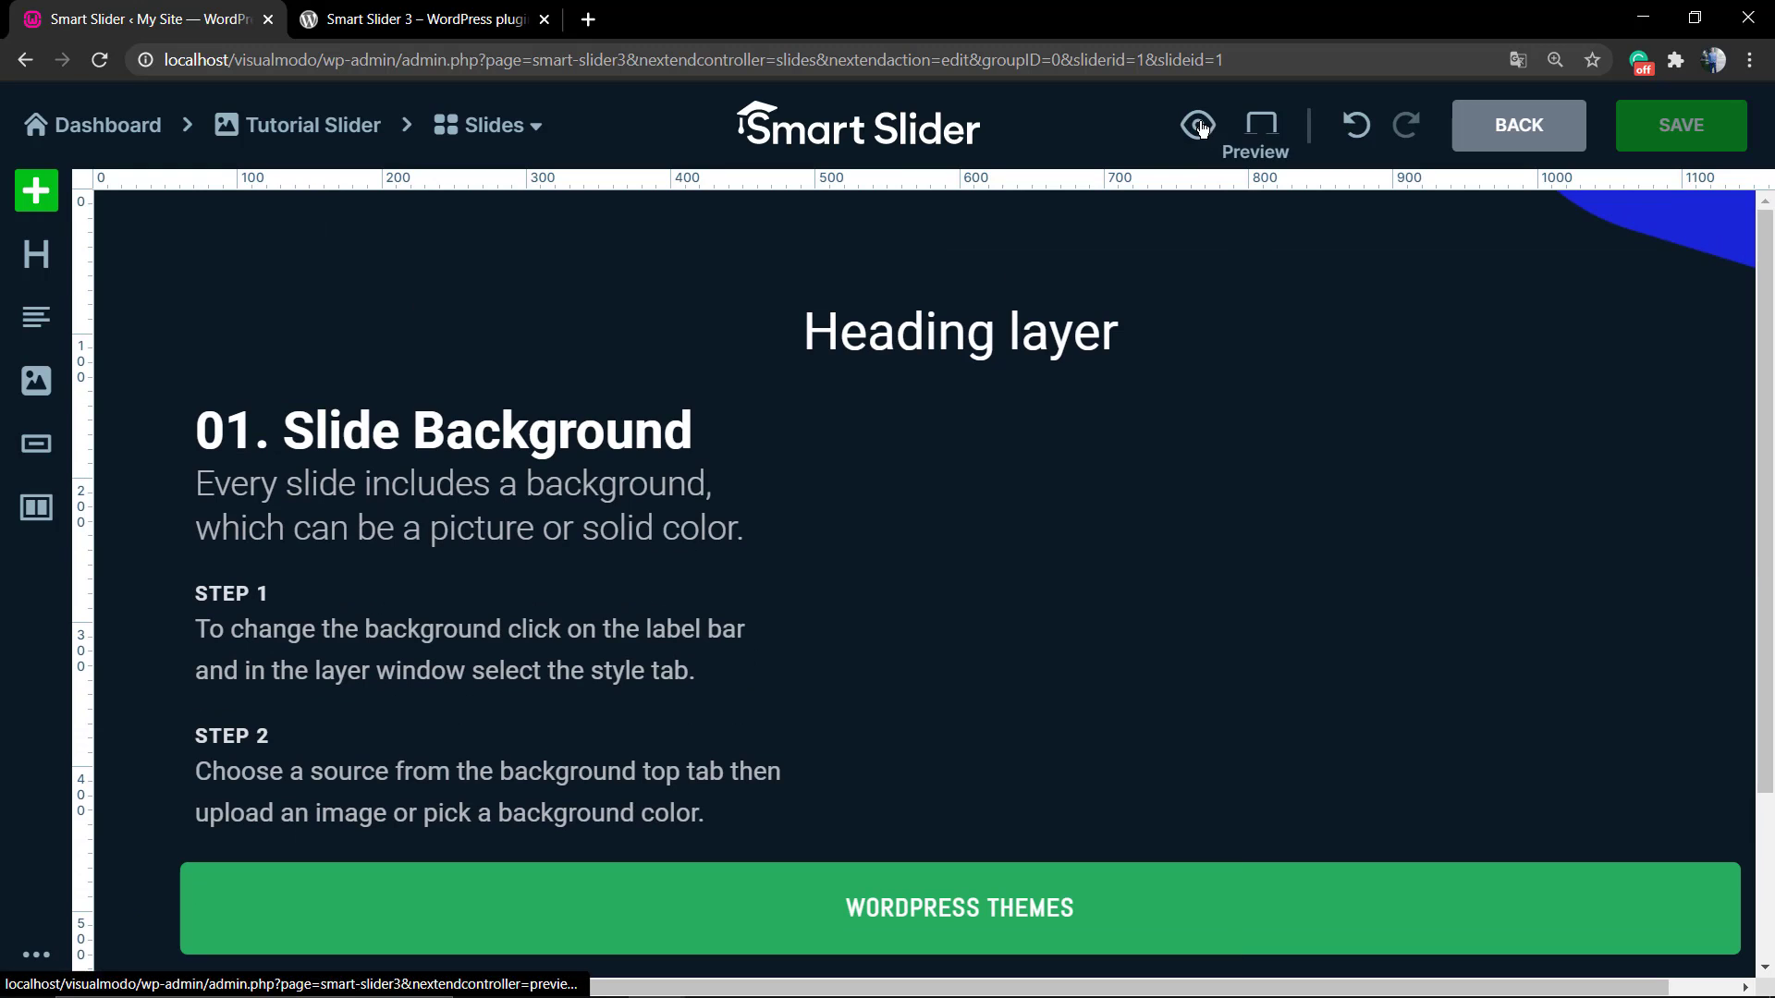
{"action": "left_click", "coordinate": [1198, 125]}
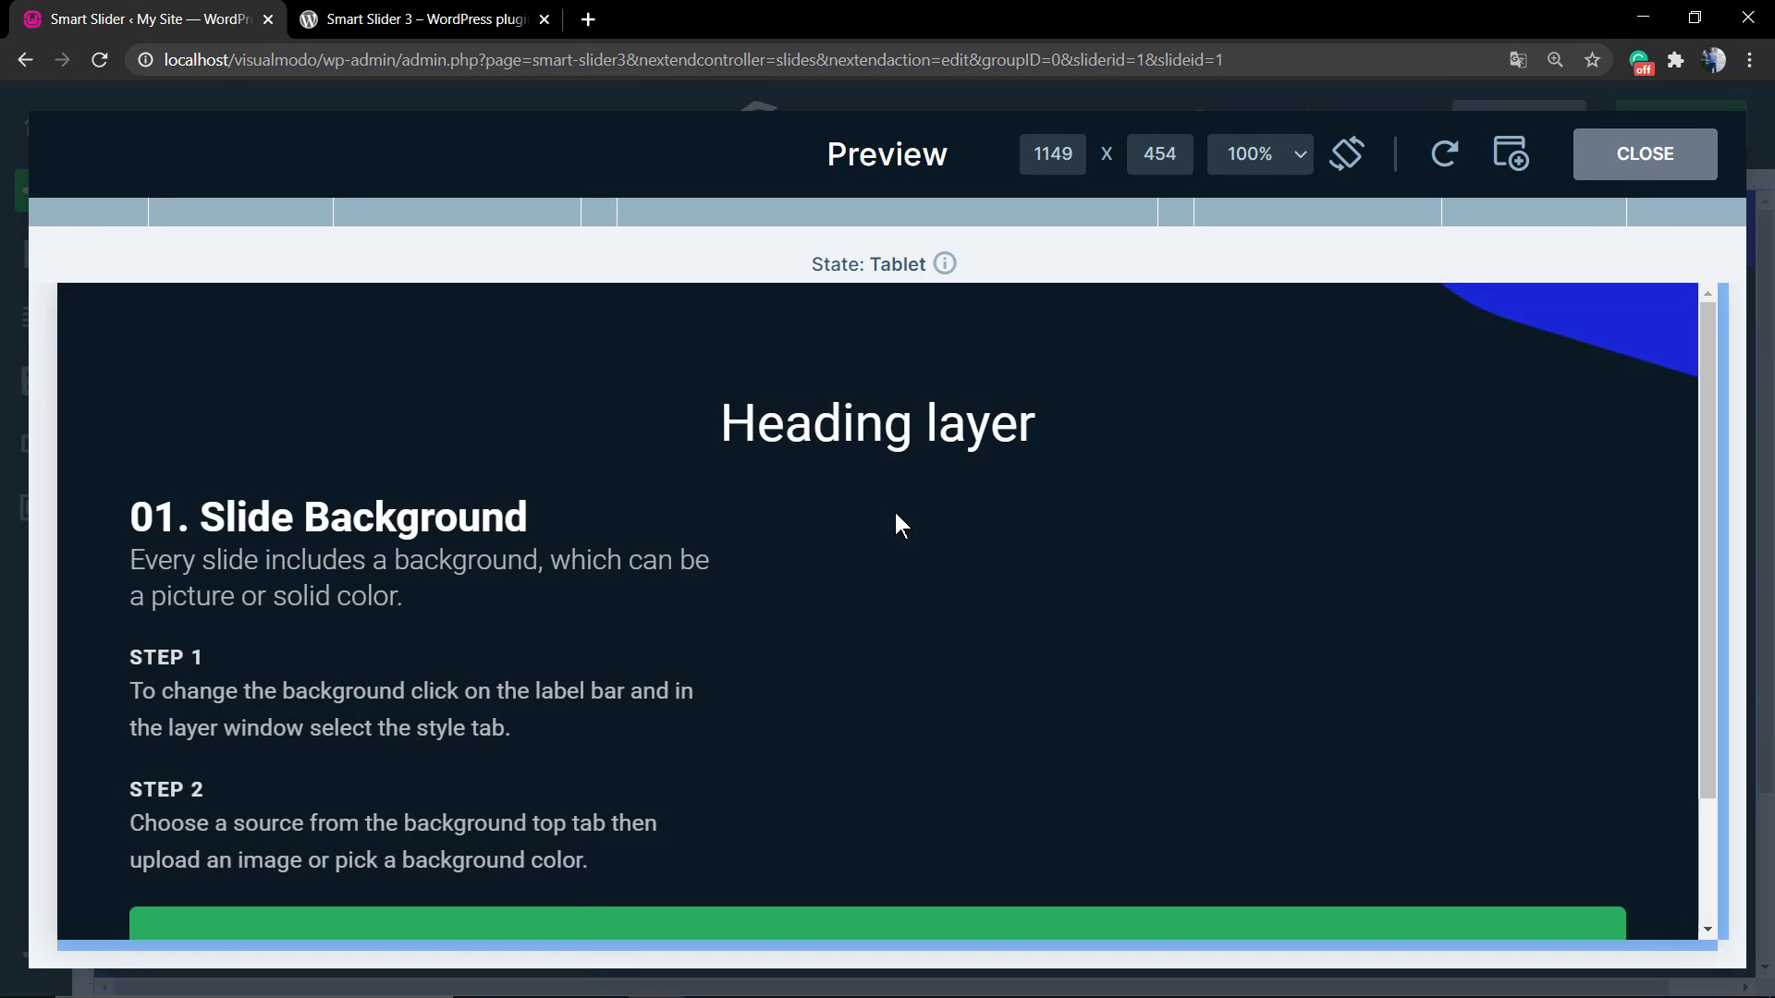
{"action": "scroll", "coordinate": [889, 534], "scroll_direction": "down", "scroll_amount": 2}
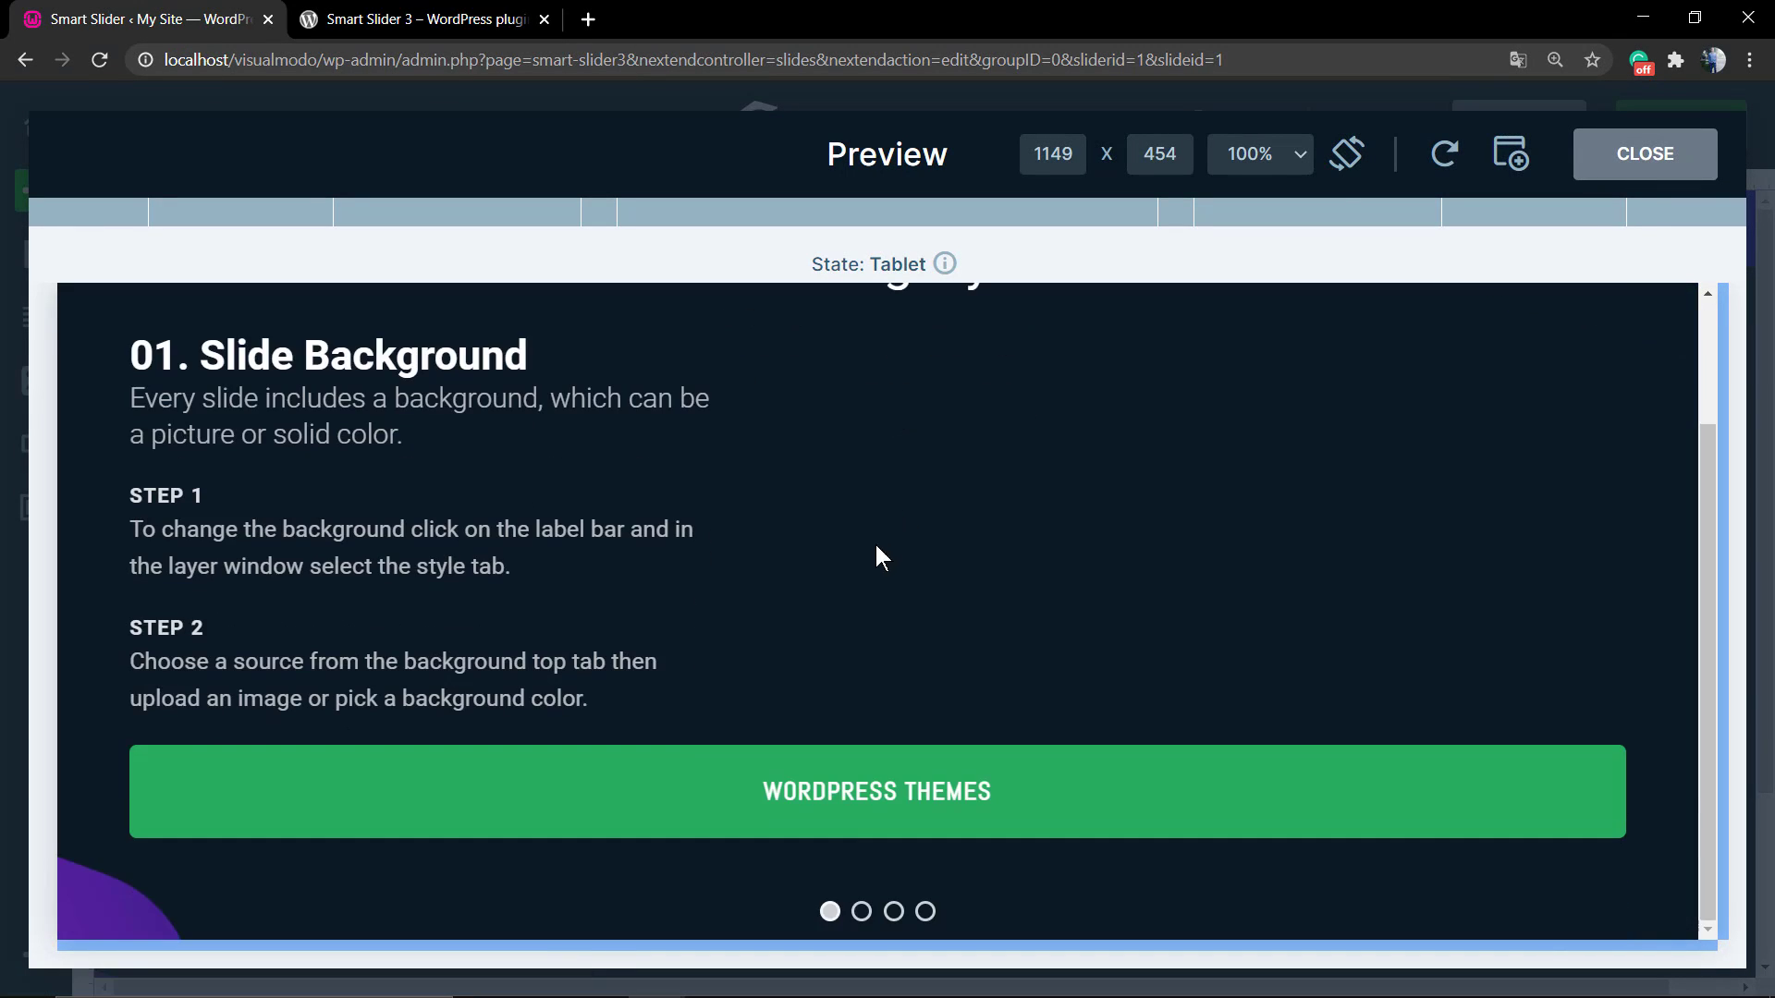
{"action": "left_click", "coordinate": [795, 792]}
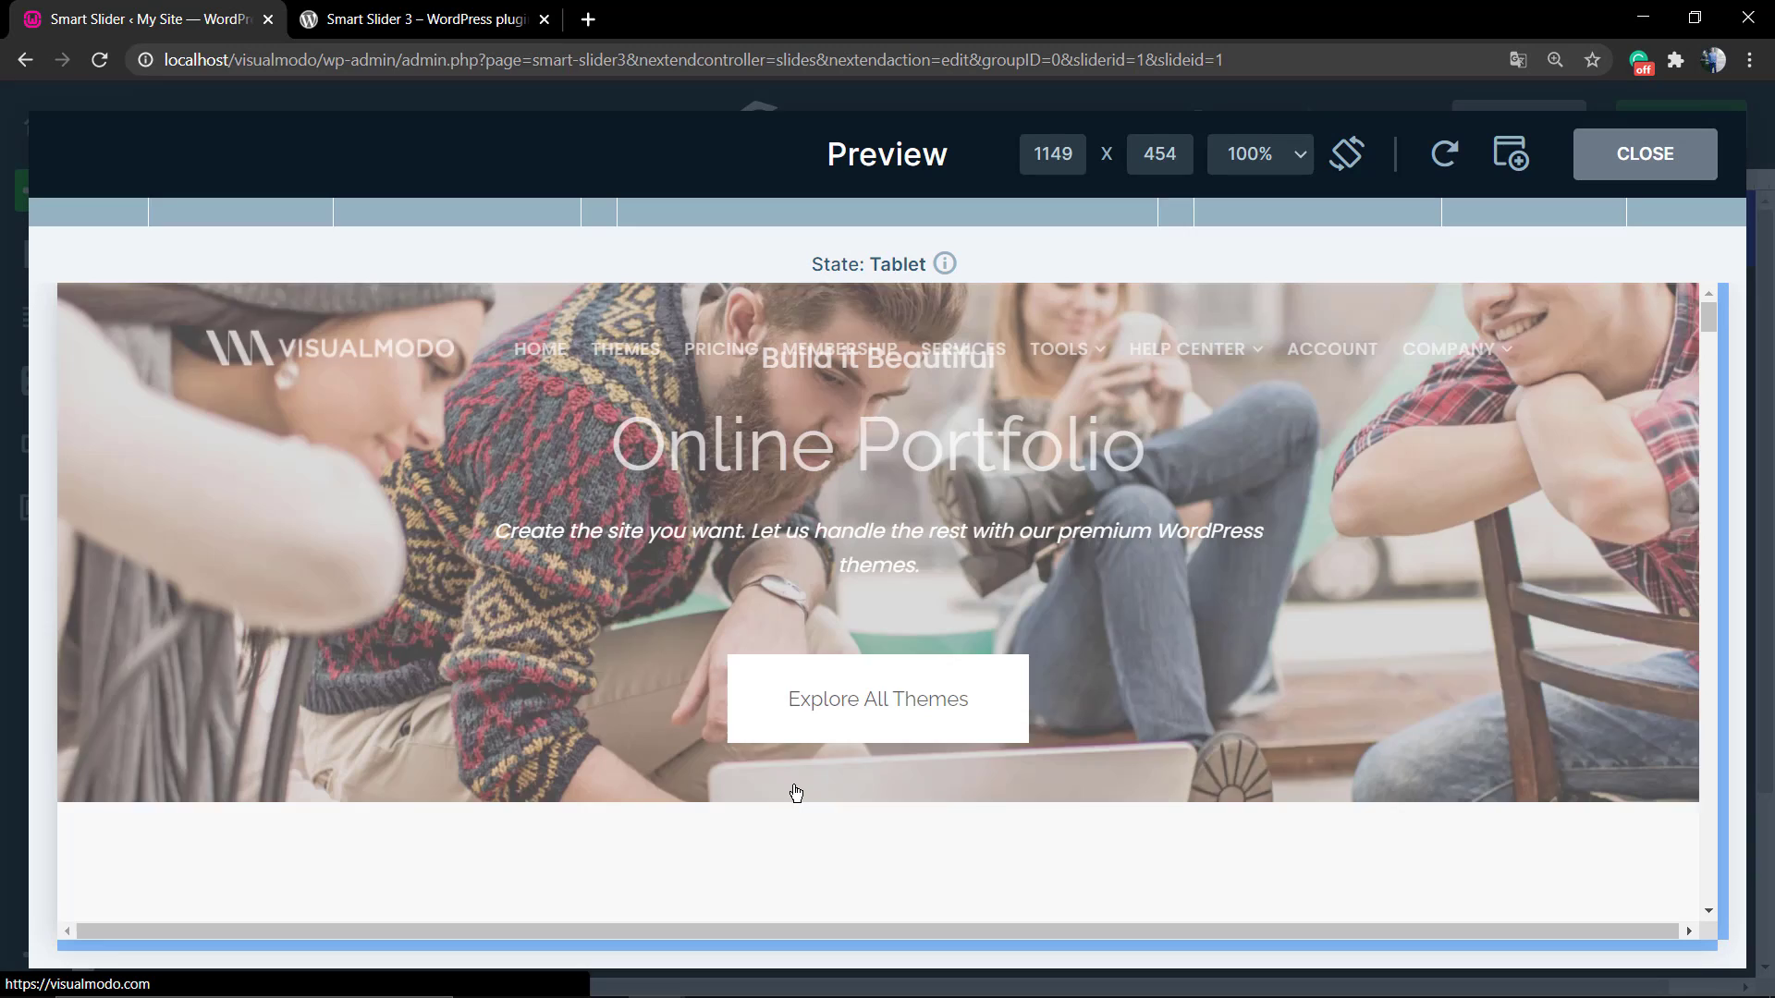
{"action": "scroll", "coordinate": [934, 654], "scroll_direction": "down", "scroll_amount": 3}
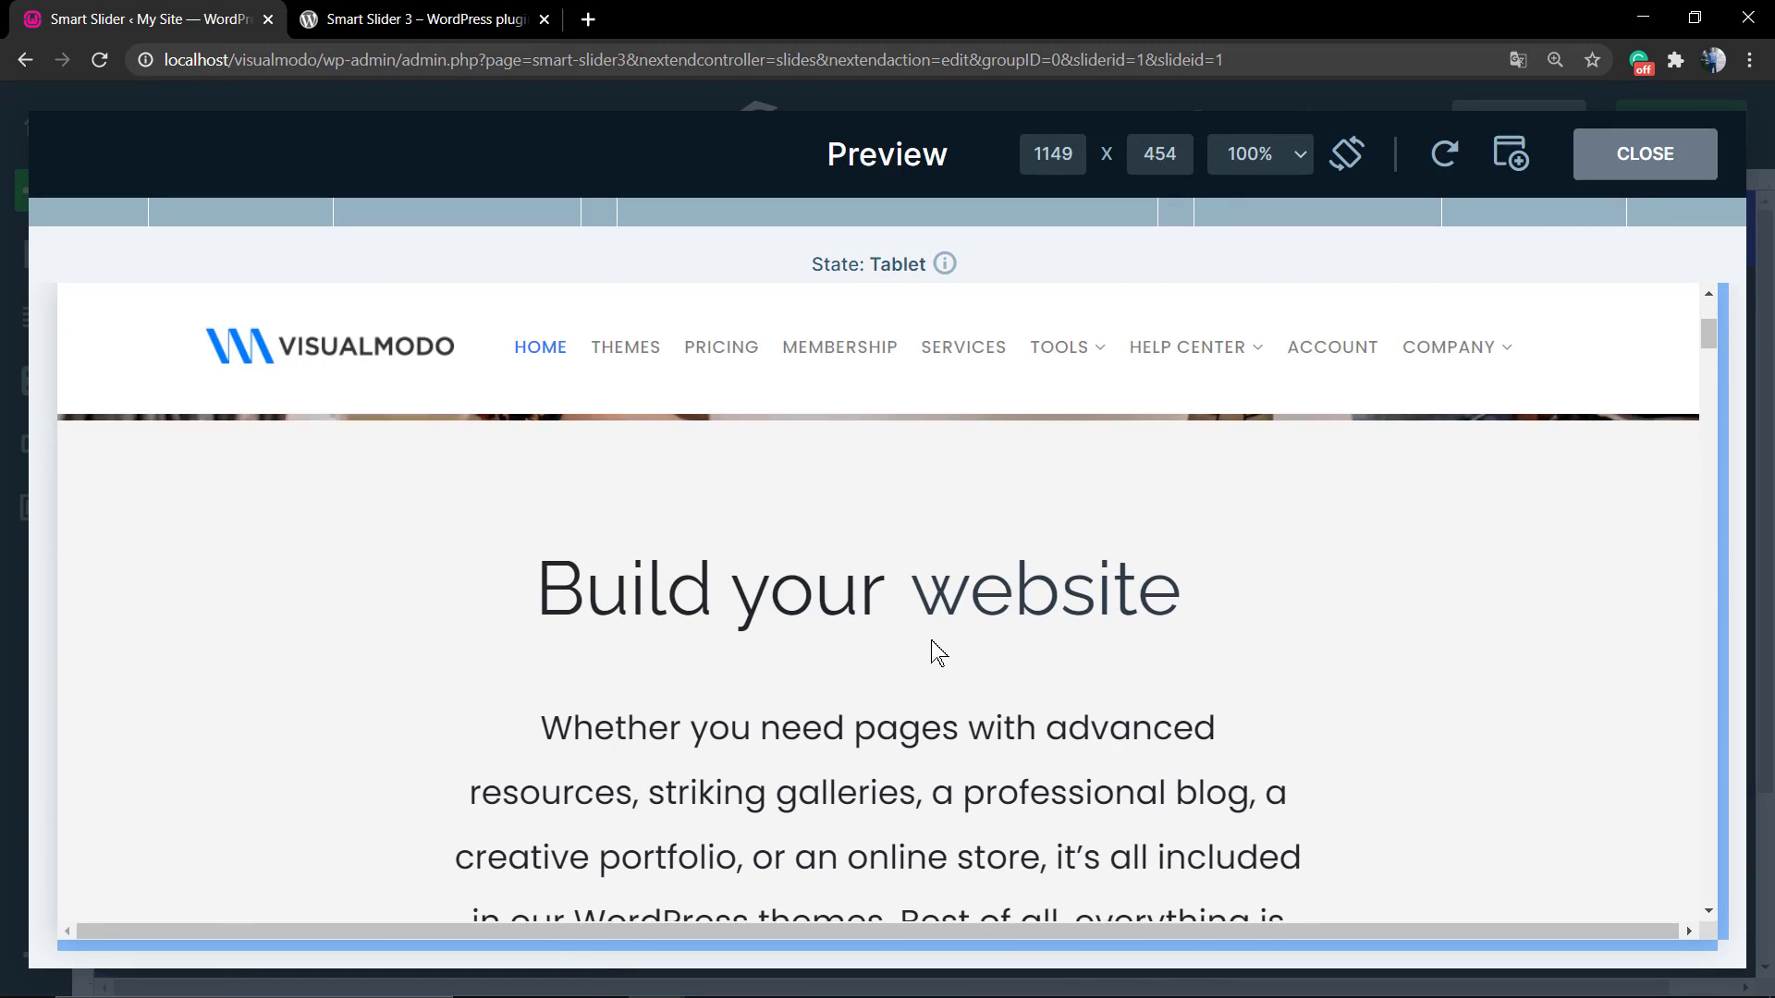
{"action": "scroll", "coordinate": [933, 655], "scroll_direction": "up", "scroll_amount": 1}
{"action": "scroll", "coordinate": [934, 655], "scroll_direction": "down", "scroll_amount": 1}
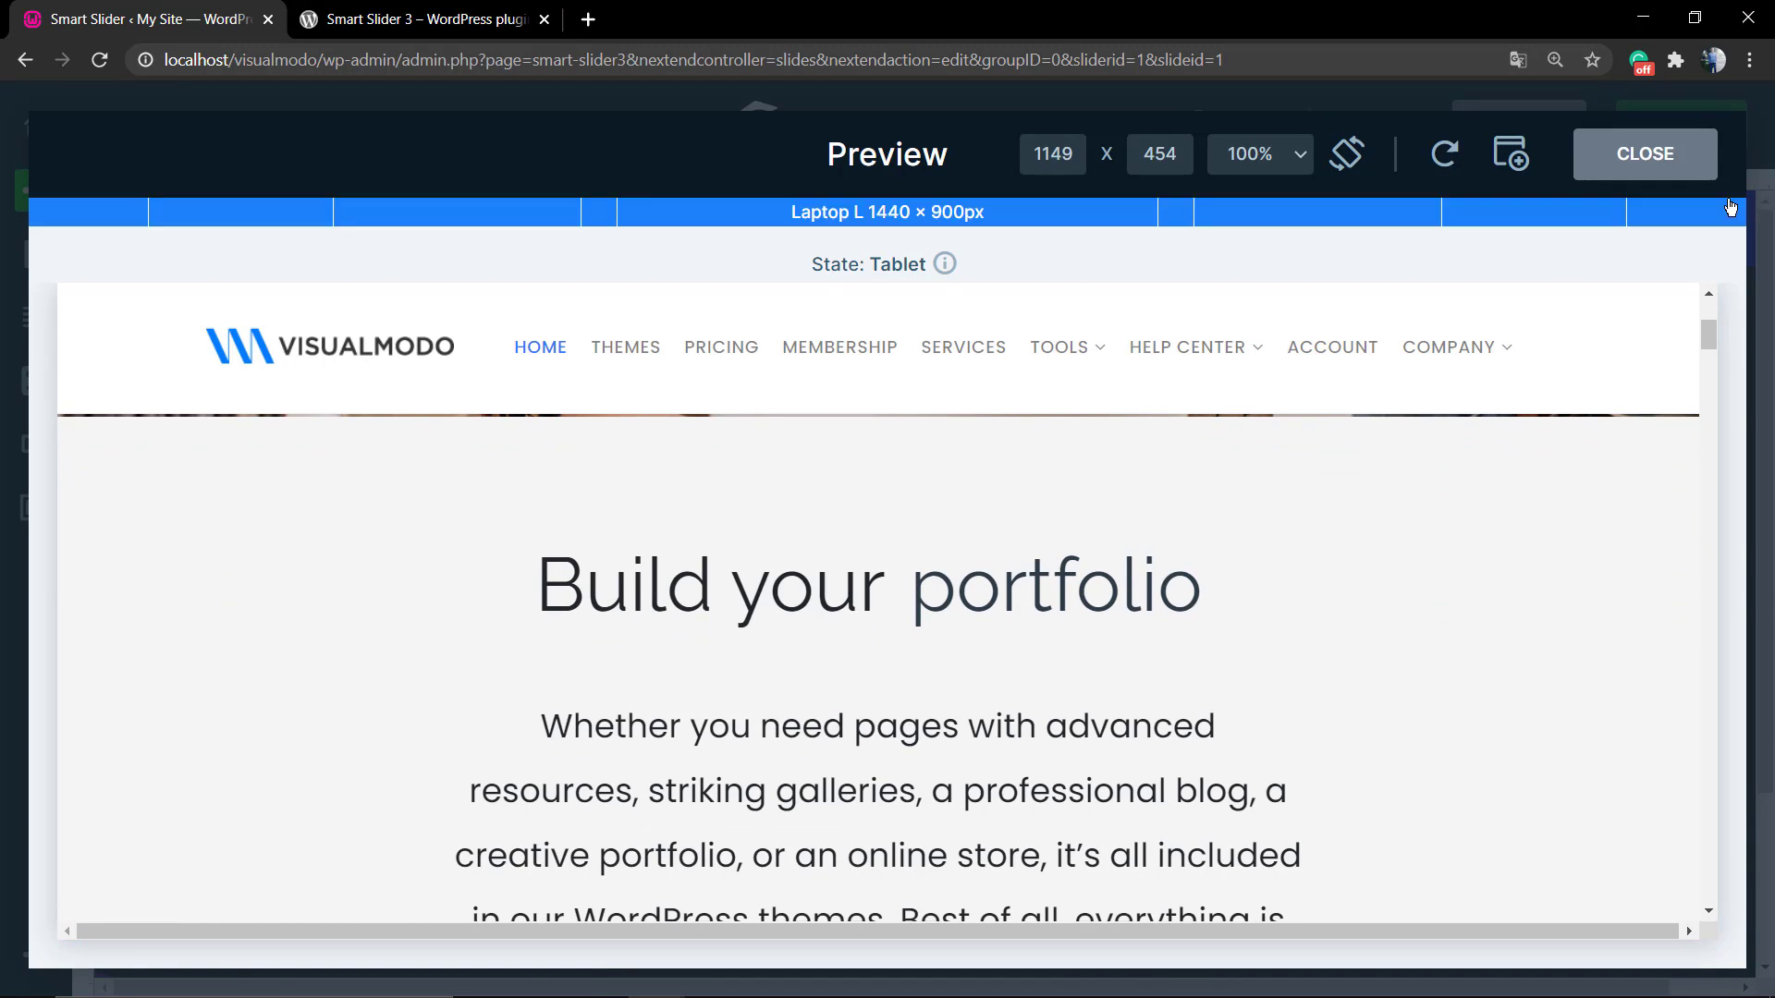
{"action": "left_click", "coordinate": [1645, 156]}
{"action": "scroll", "coordinate": [749, 625], "scroll_direction": "down", "scroll_amount": 2}
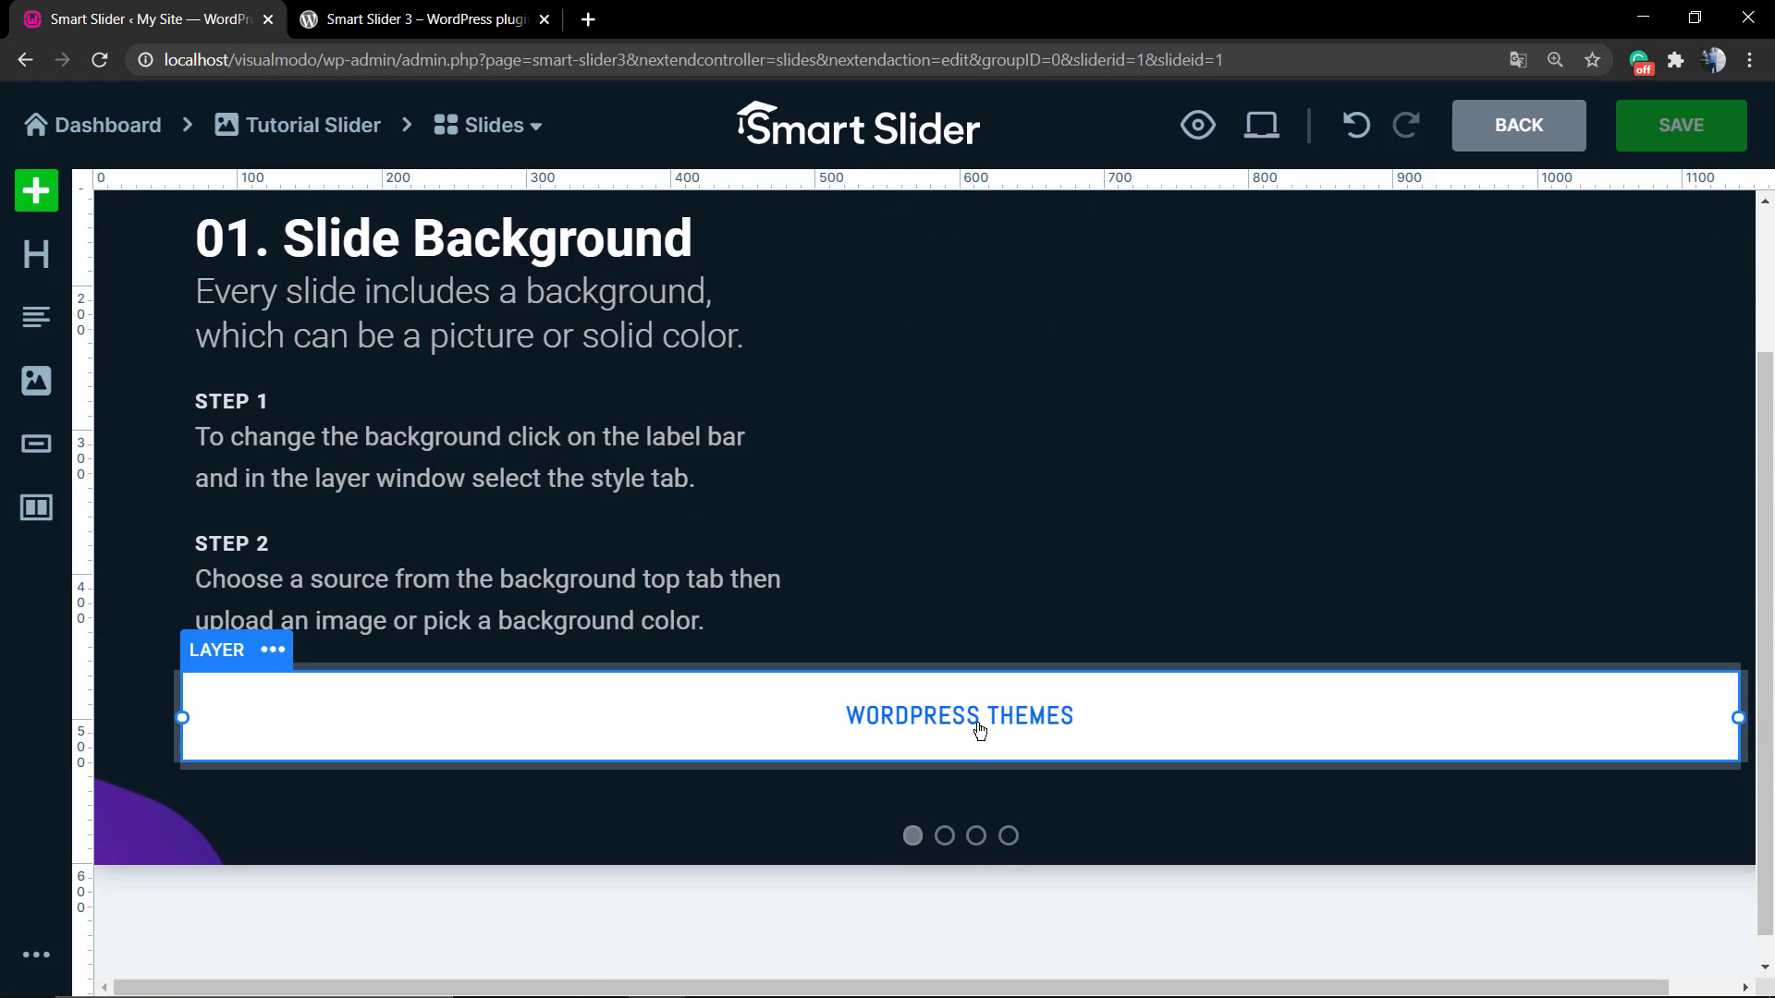
Step: Left-align the WORDPRESS THEMES button so it sits at its own width, then show its content settings
{"action": "left_click", "coordinate": [947, 733]}
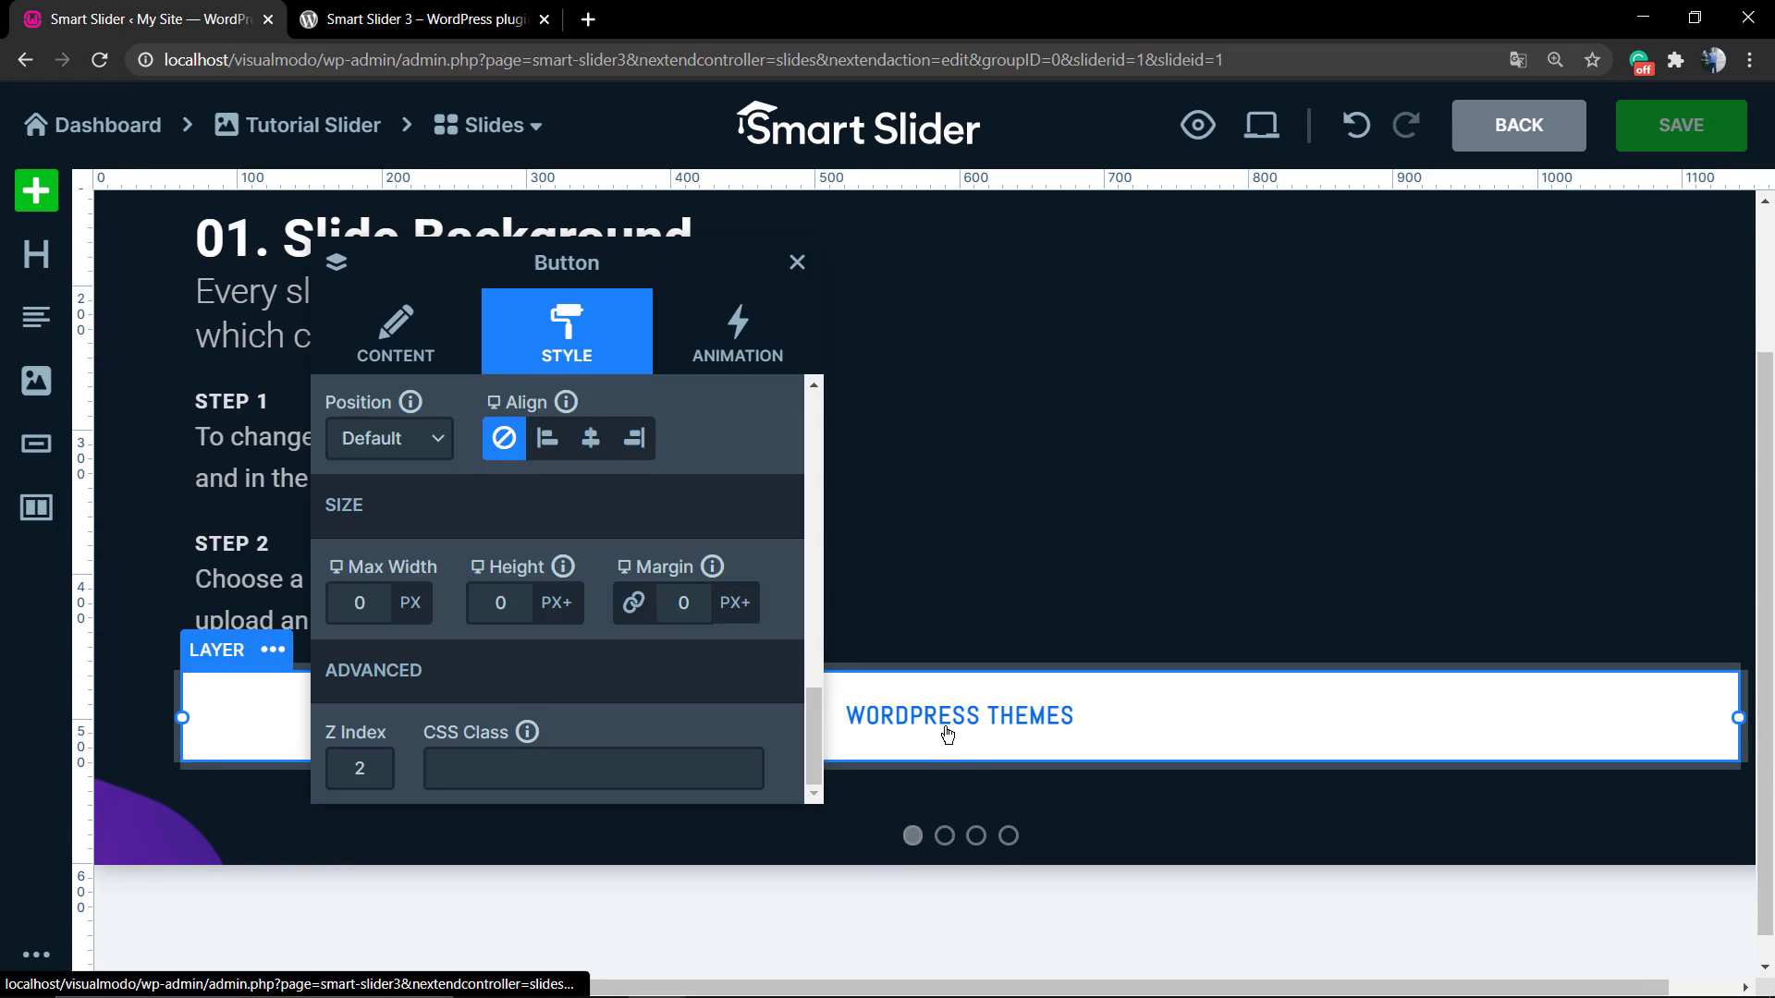
{"action": "left_click", "coordinate": [548, 440]}
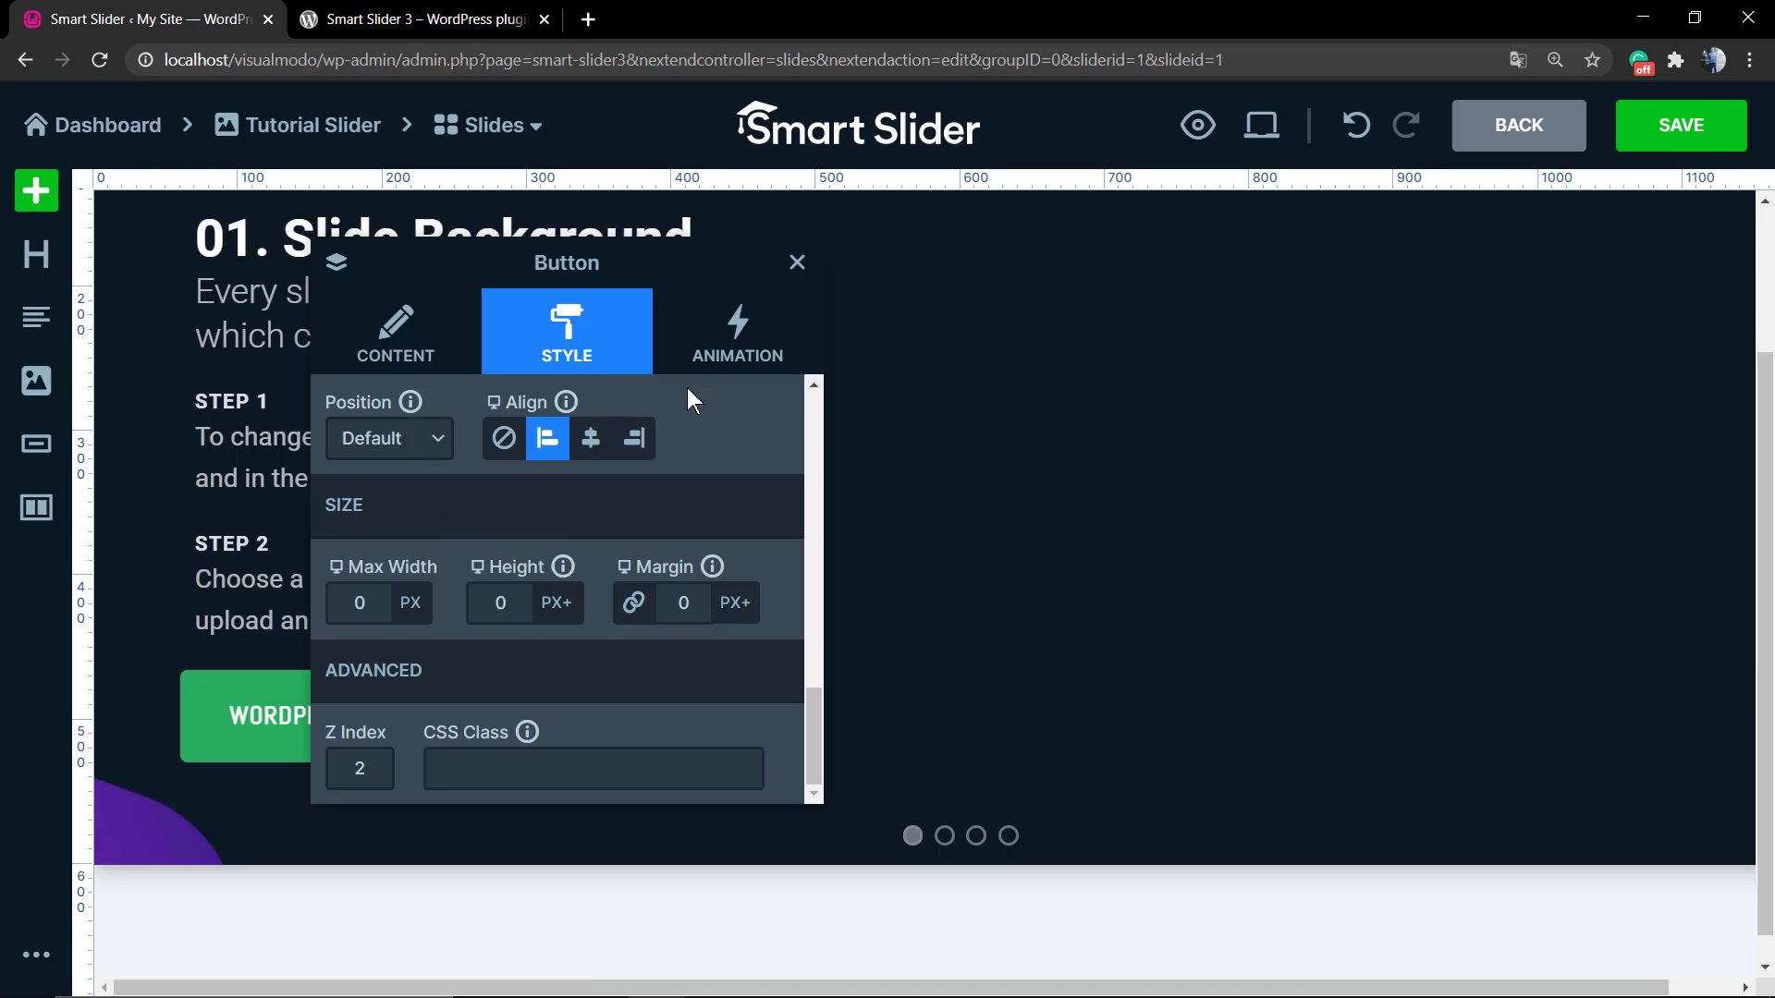
{"action": "left_click_drag", "start_coordinate": [364, 307], "coordinate": [903, 240]}
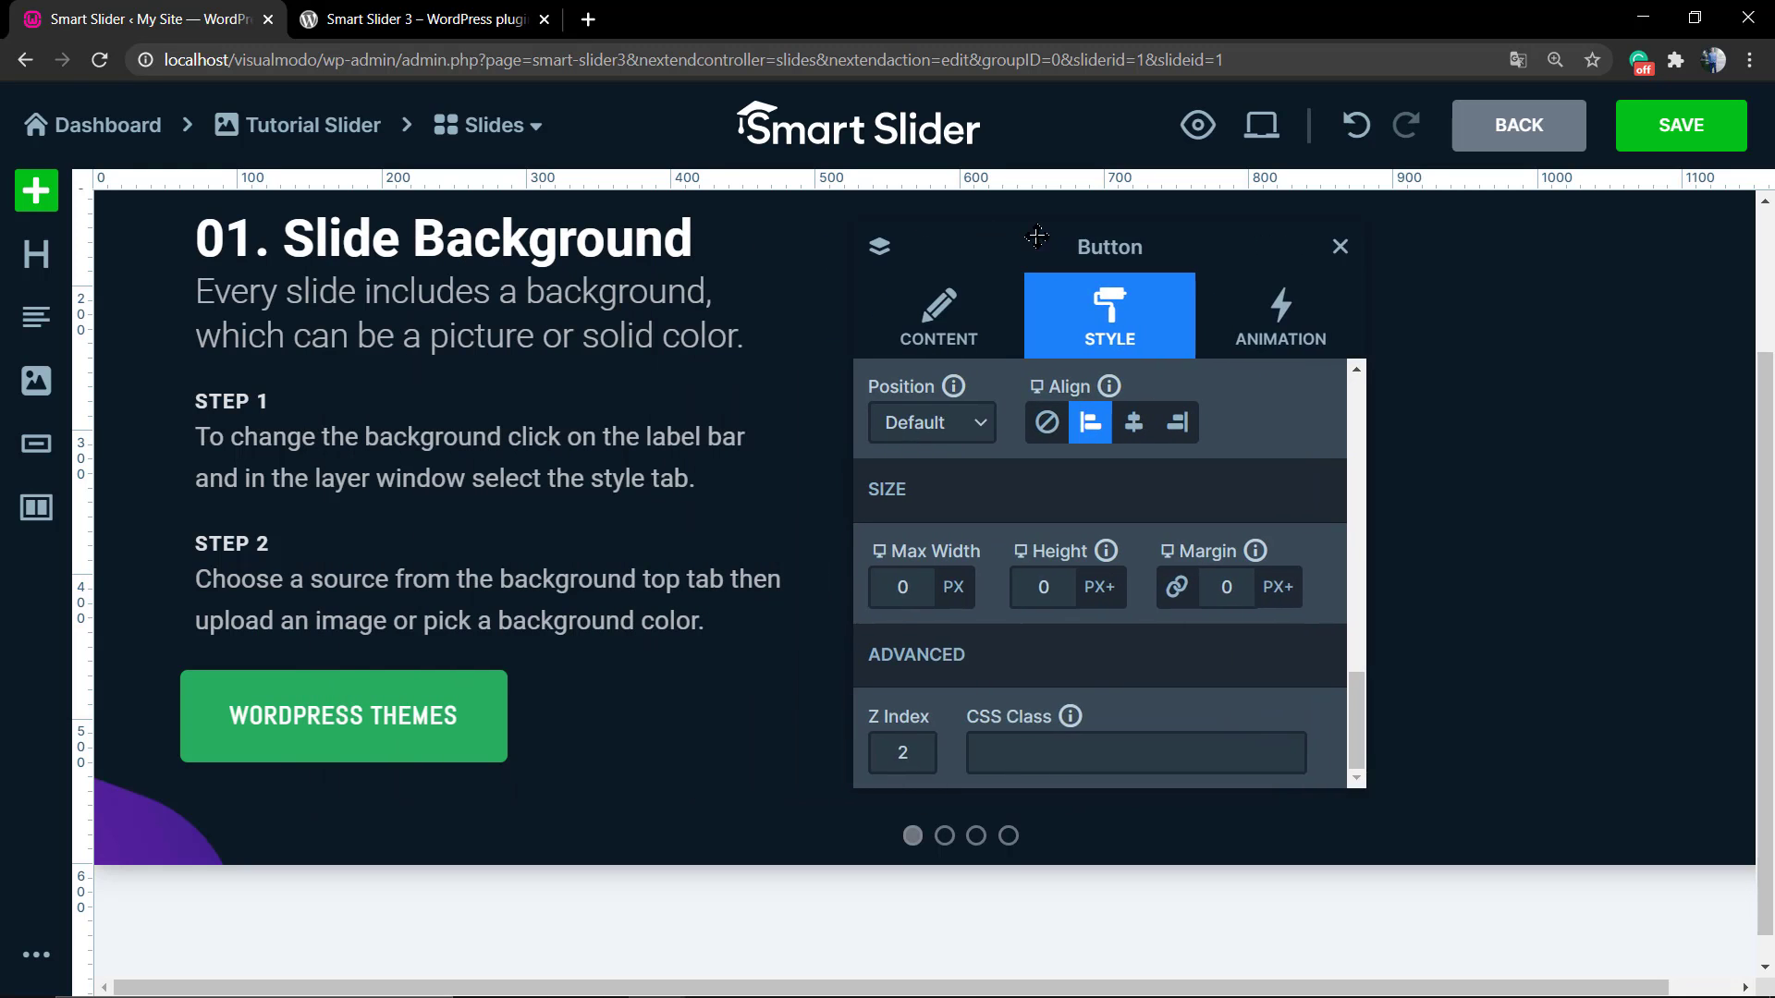
{"action": "scroll", "coordinate": [705, 513], "scroll_direction": "up", "scroll_amount": 2}
{"action": "scroll", "coordinate": [705, 513], "scroll_direction": "down", "scroll_amount": 2}
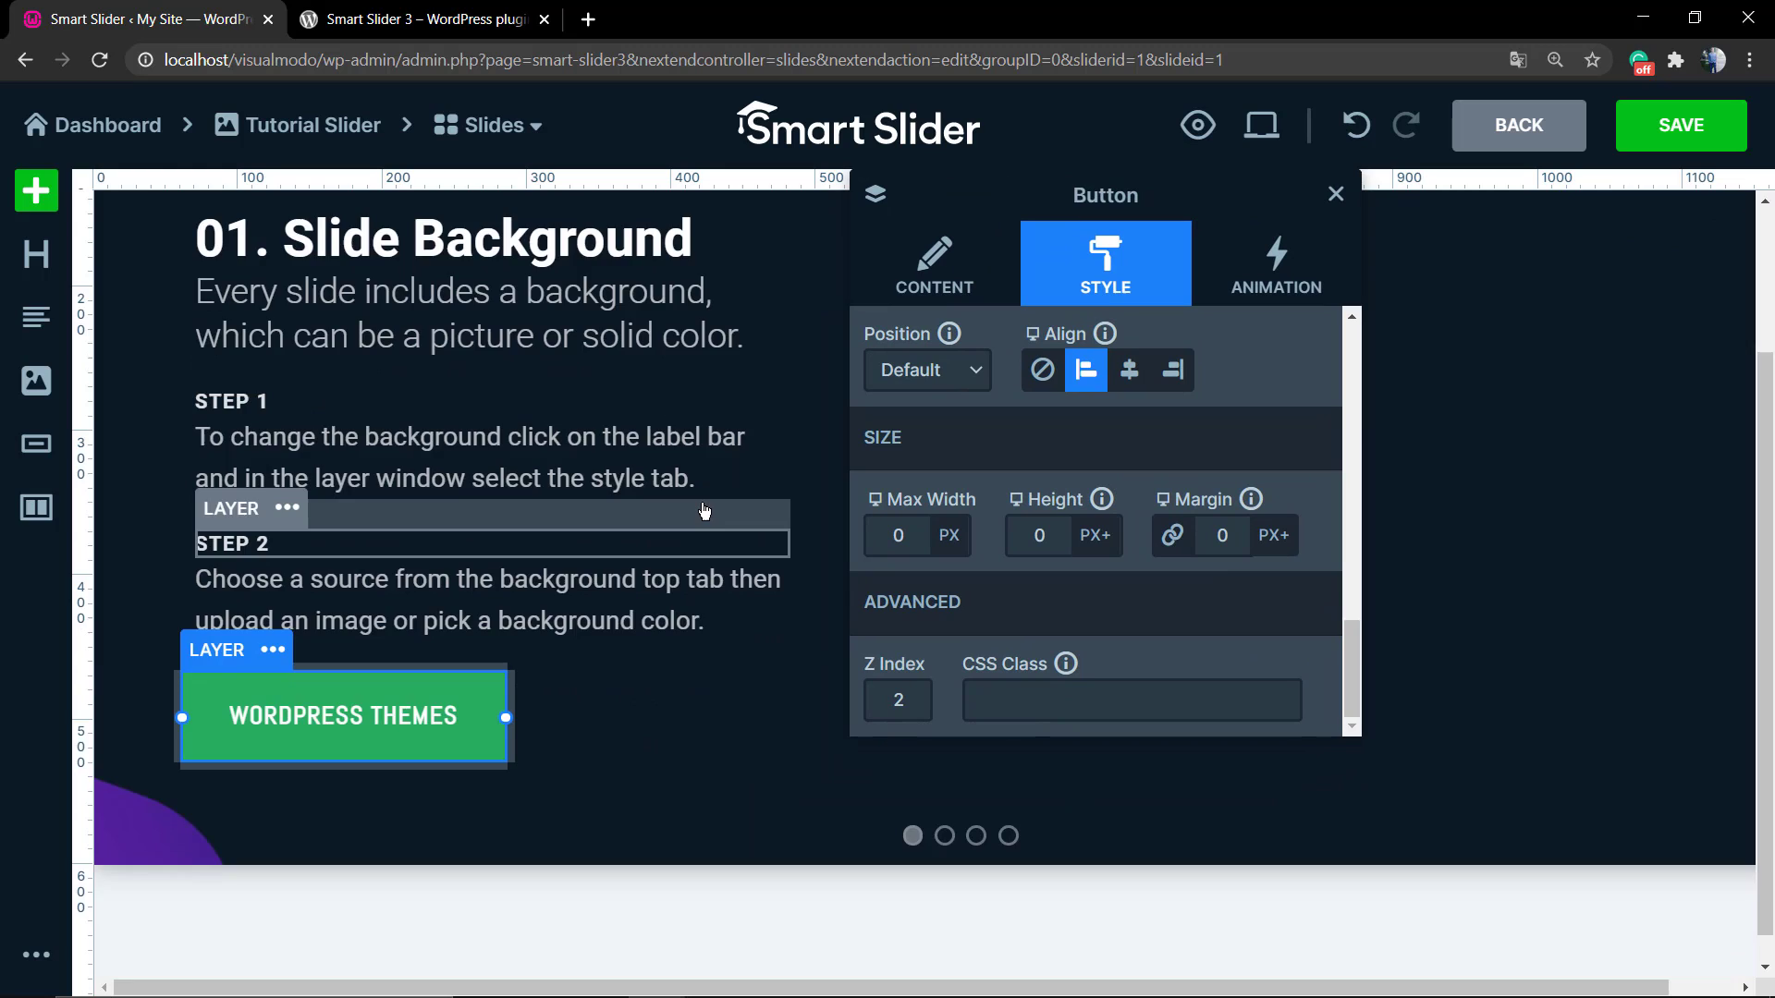
{"action": "scroll", "coordinate": [704, 514], "scroll_direction": "up", "scroll_amount": 2}
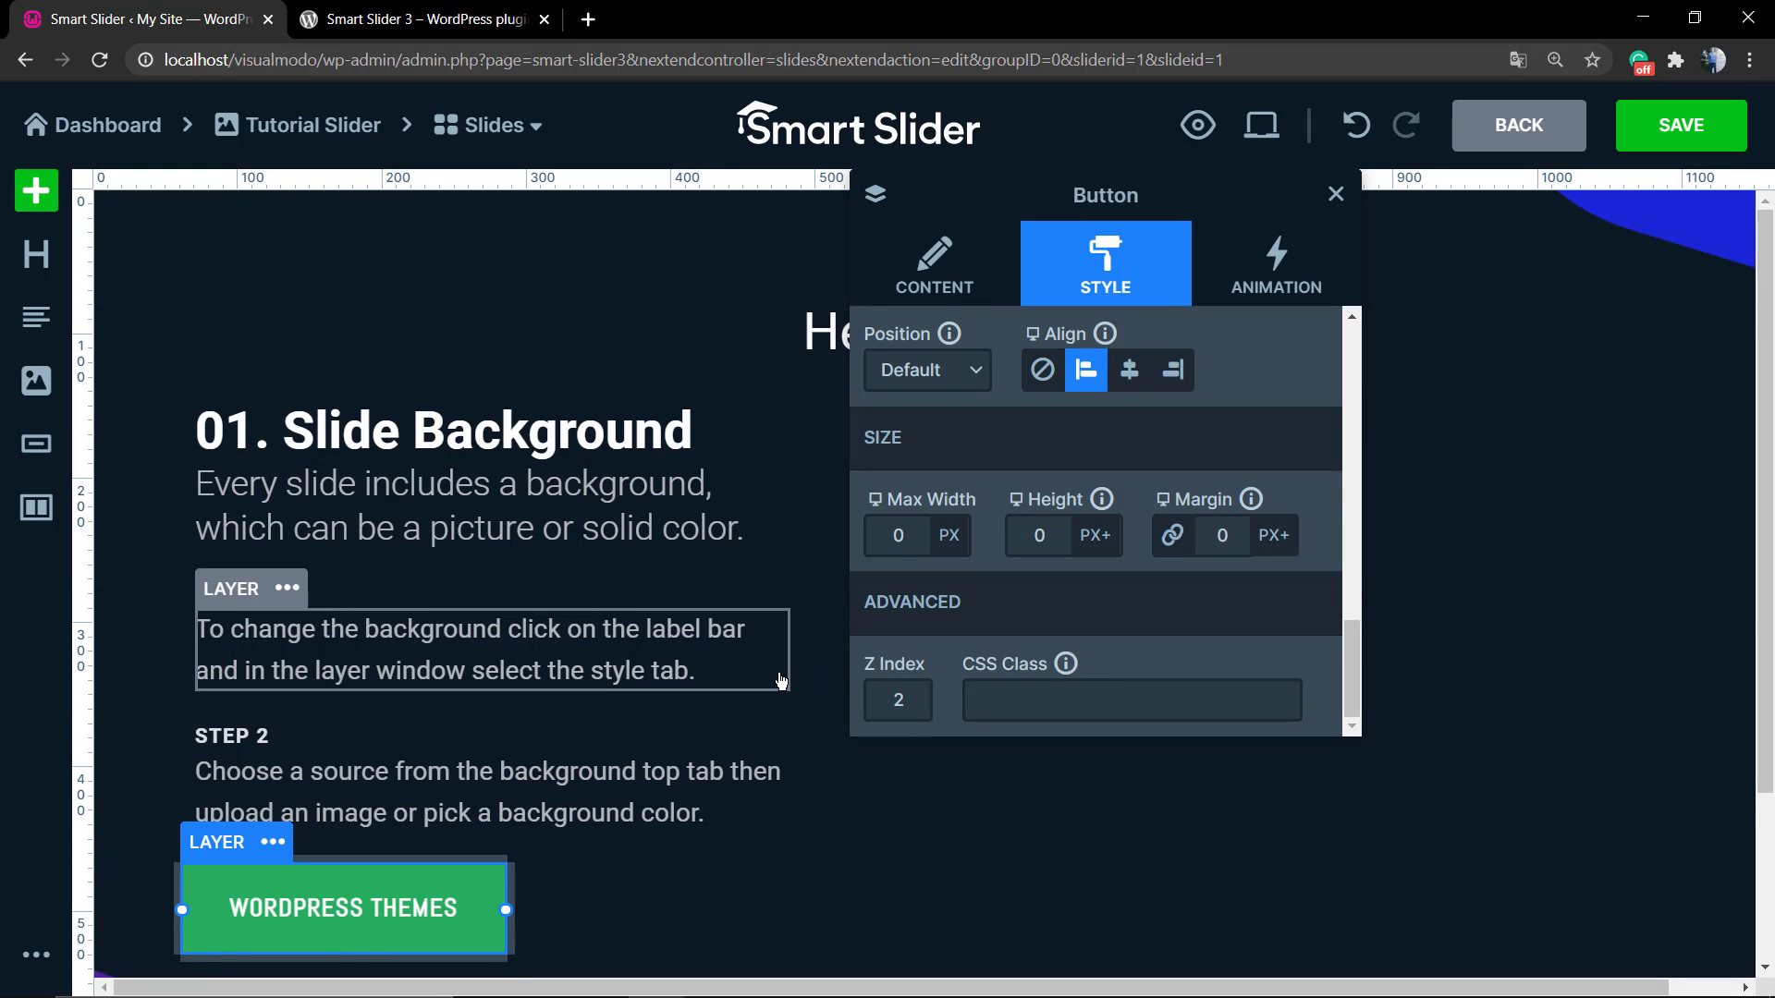
{"action": "left_click", "coordinate": [937, 264]}
{"action": "scroll", "coordinate": [1041, 455], "scroll_direction": "down", "scroll_amount": 1}
{"action": "scroll", "coordinate": [1041, 456], "scroll_direction": "up", "scroll_amount": 1}
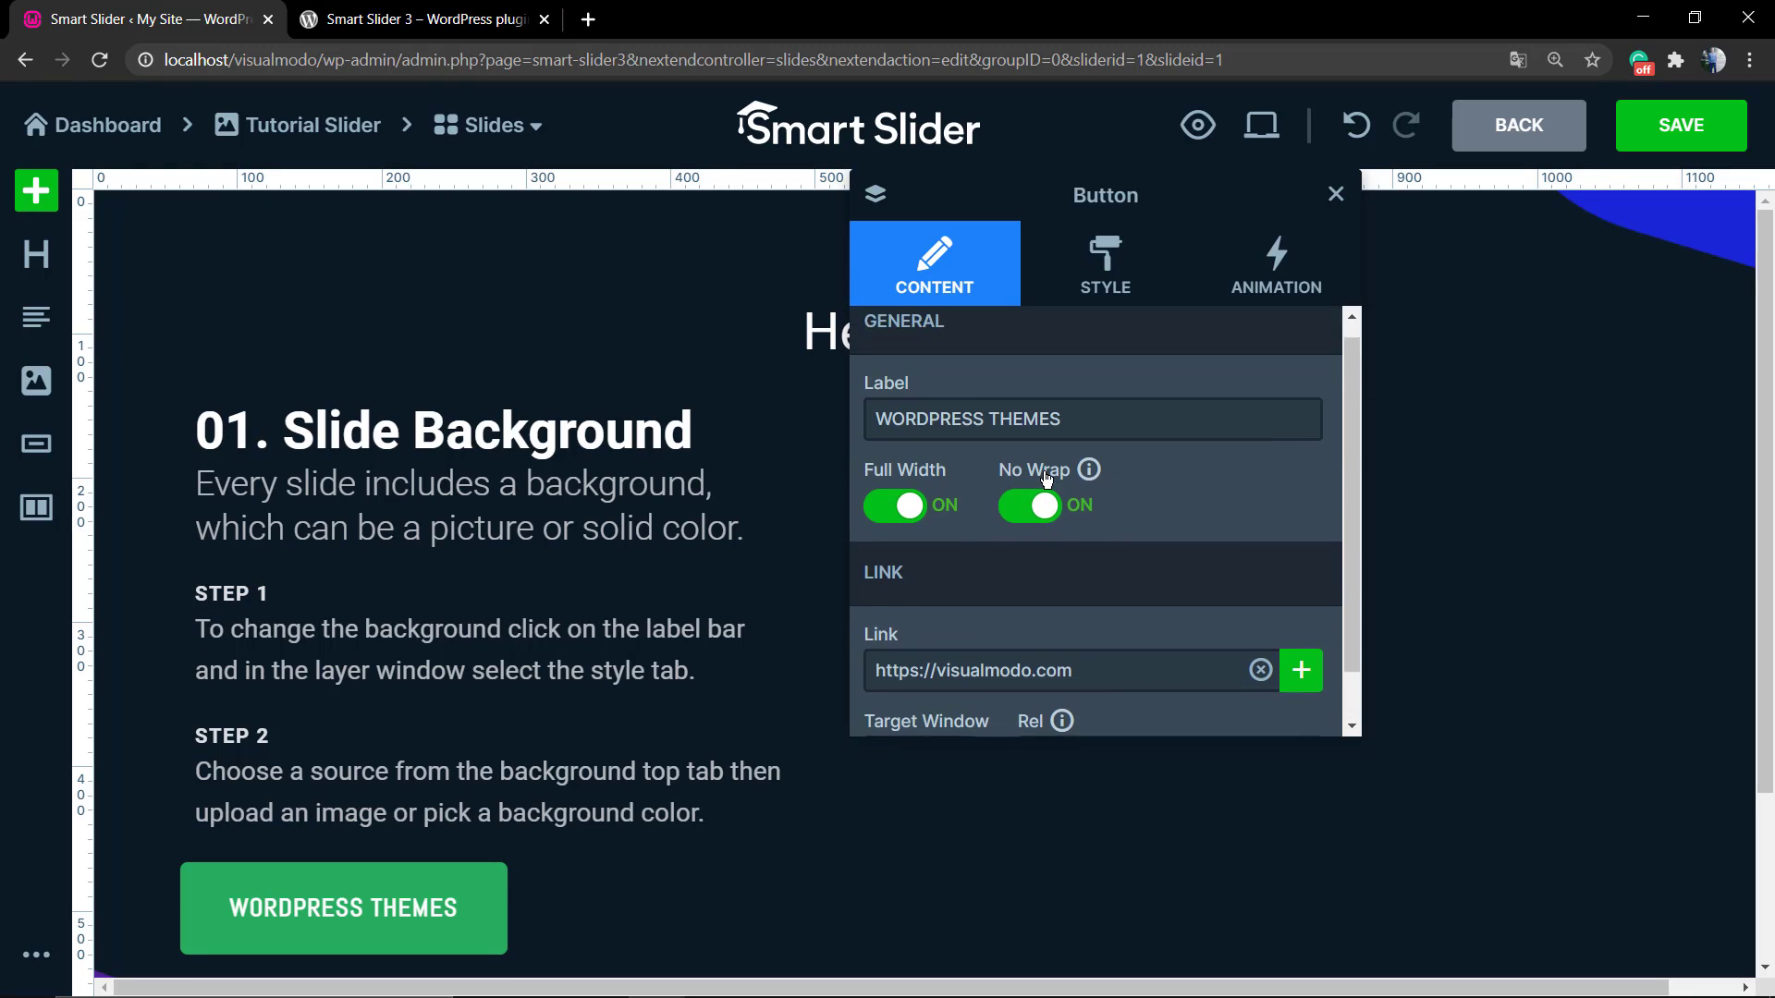